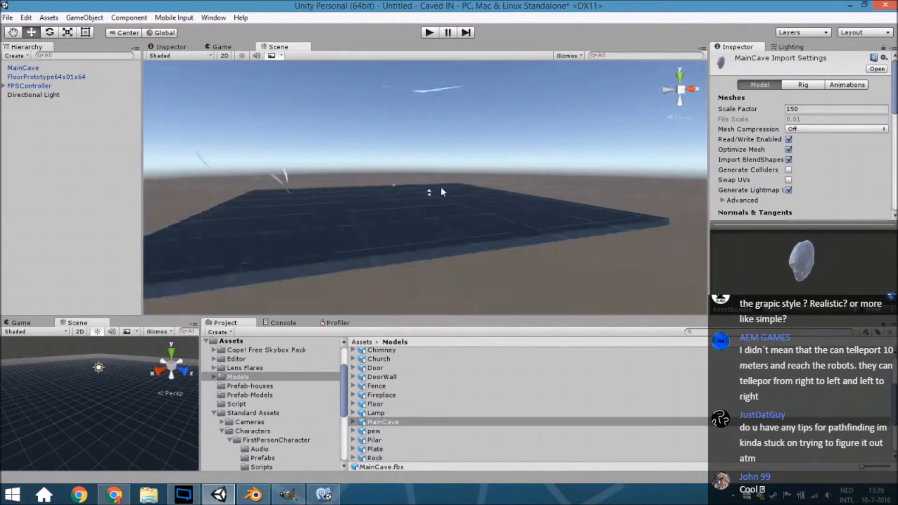
- Set the scale factor of the MainCave model's import settings to 75 and apply it
right_click_drag(449, 123, 442, 197)
scroll(440, 113, "up", 2)
middle_click_drag(444, 87, 426, 201)
scroll(426, 202, "up", 5)
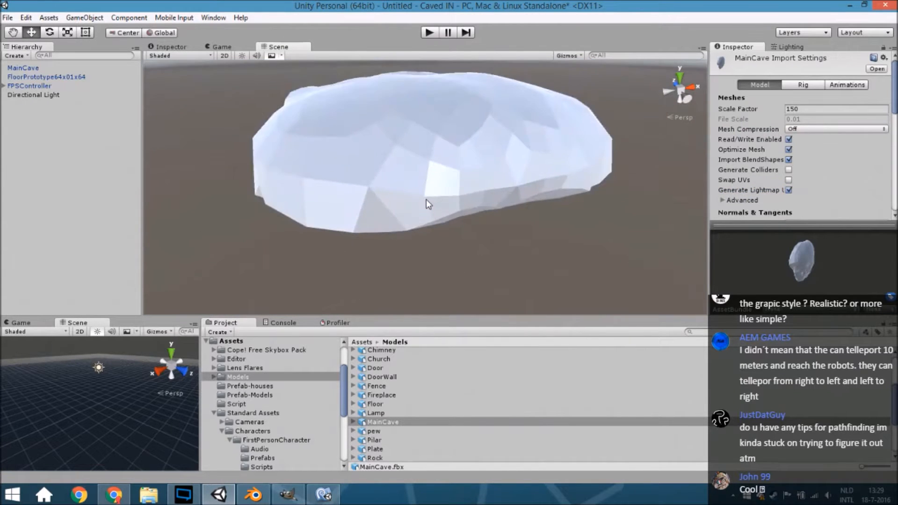
left_click(826, 108)
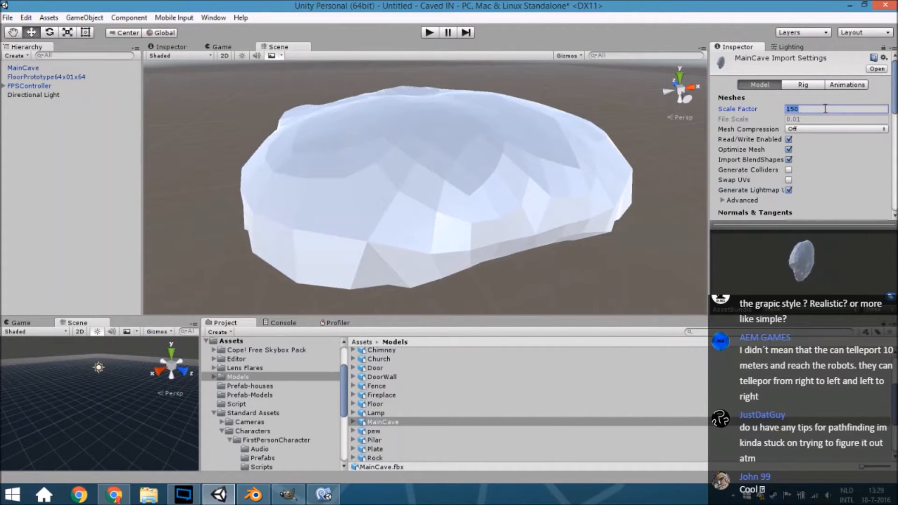
type("75")
key("Return")
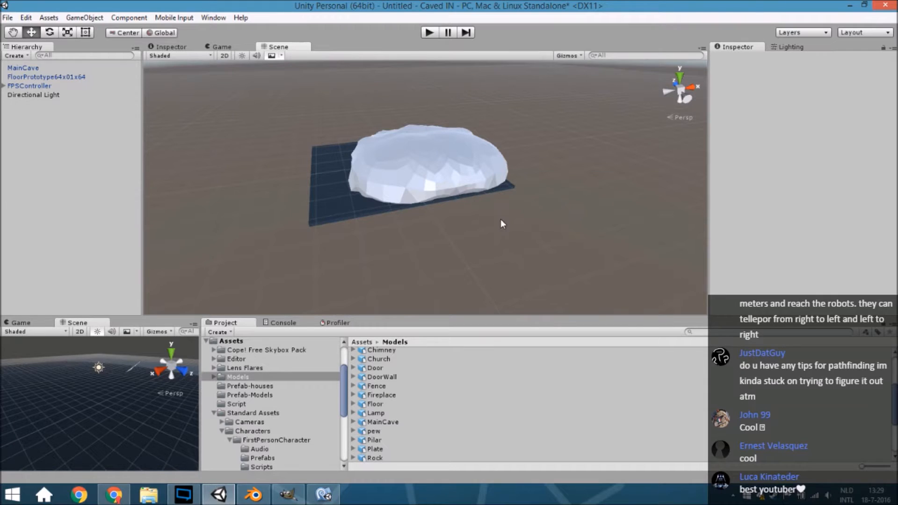
- Examine the rescaled cave on the floor plate from several angles and close up
scroll(533, 187, "up", 3)
scroll(533, 185, "up", 1)
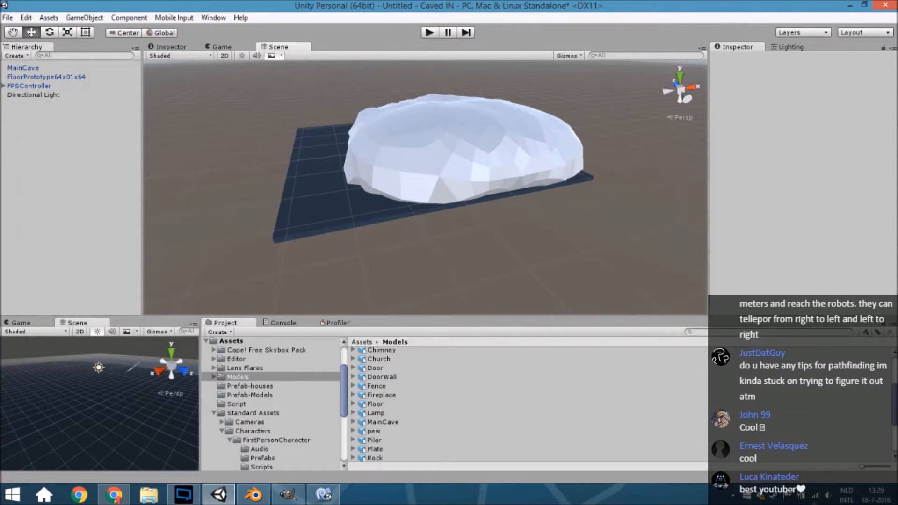
left_click(817, 497)
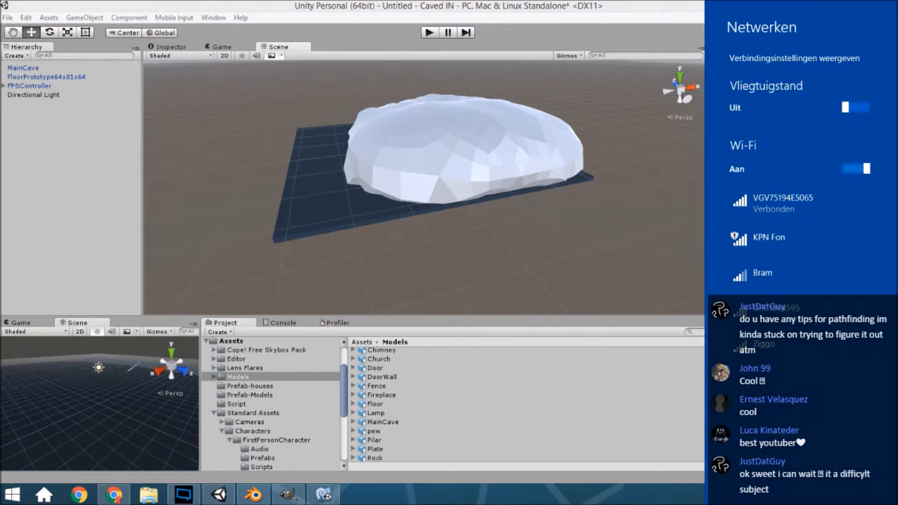
key("Escape")
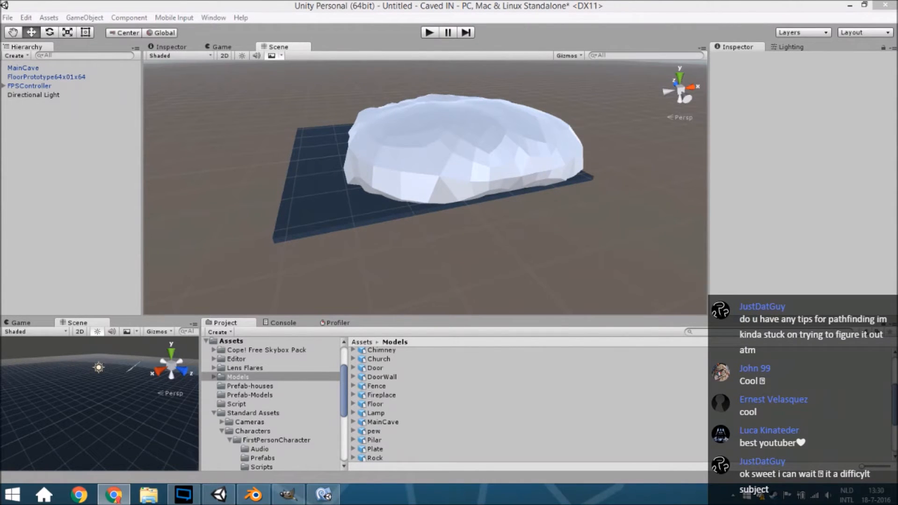
left_click_drag(405, 144, 470, 197, "alt")
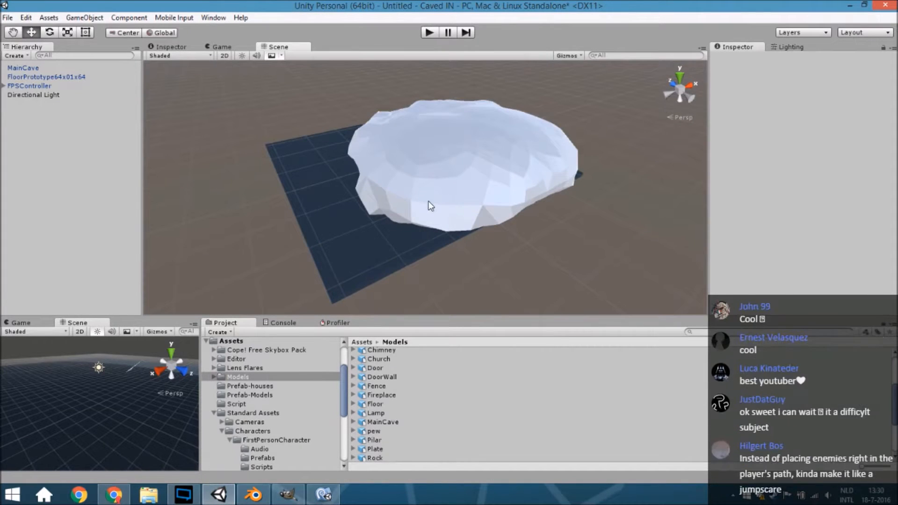
scroll(425, 200, "up", 5)
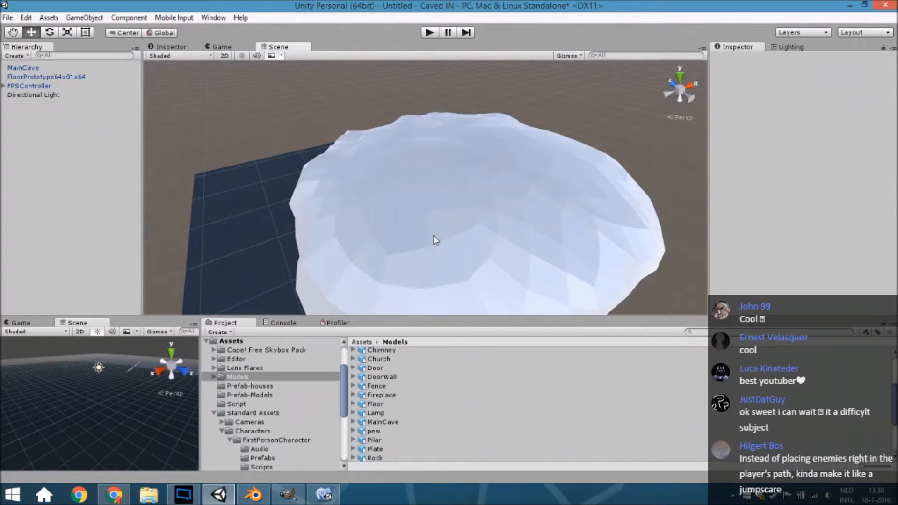
left_click_drag(431, 234, 423, 188, "alt")
scroll(429, 230, "up", 5)
scroll(425, 205, "up", 6)
scroll(423, 205, "down", 8)
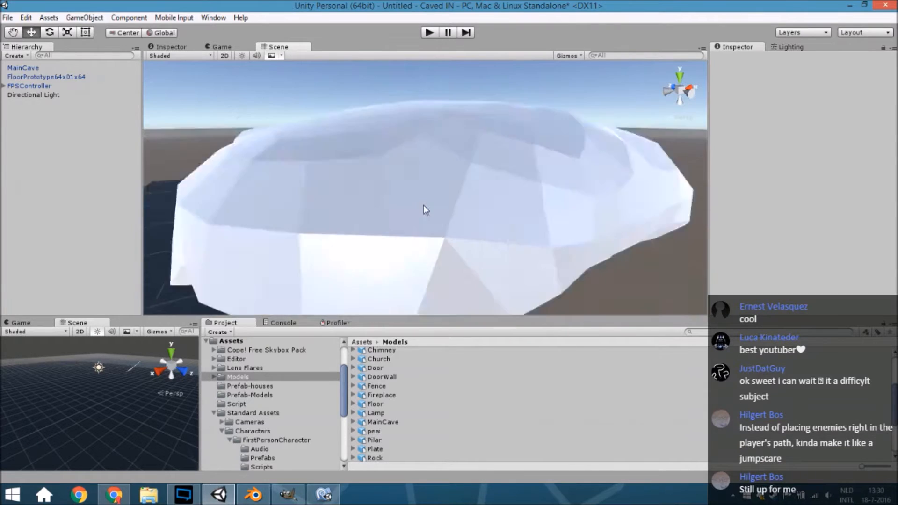
- Delete the floor prototype beneath the cave from the scene
left_click(427, 206)
left_click(327, 263)
key("Delete")
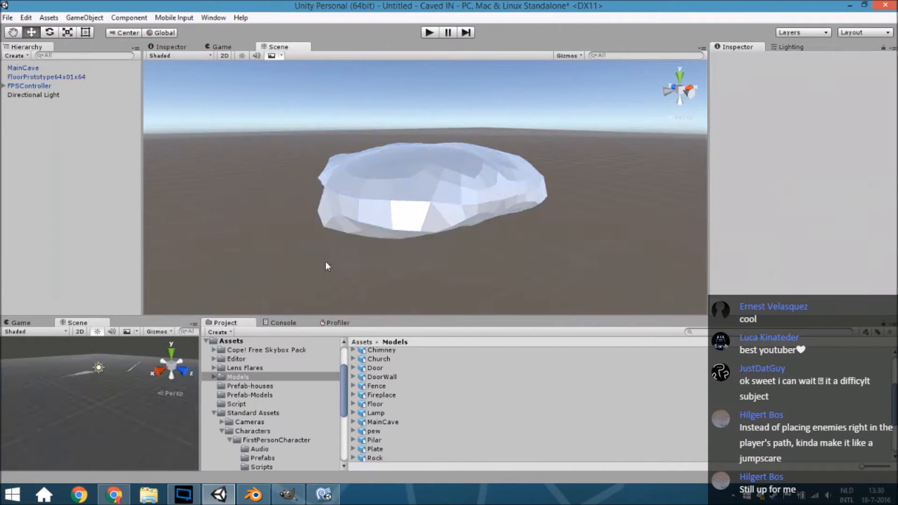
- Raise the FPSController inside the cave to a Y position of 2.9
left_click(425, 230)
key("f")
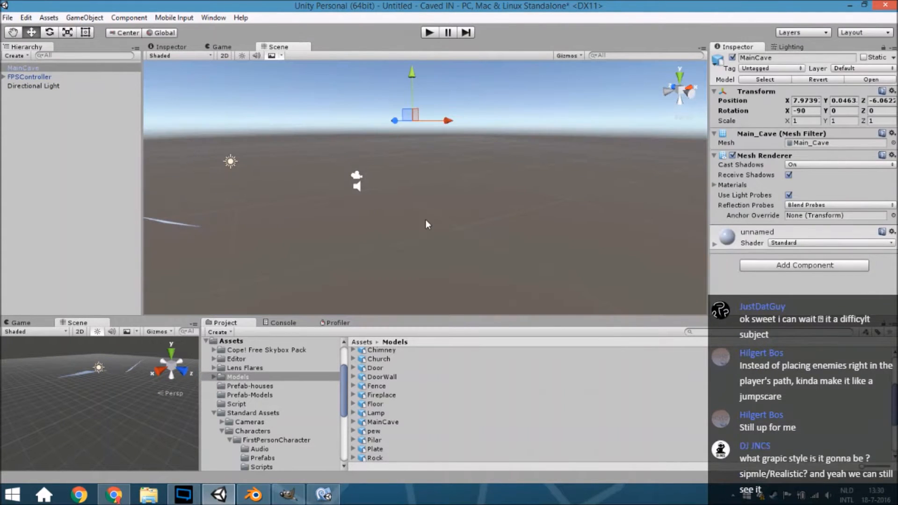
left_click(37, 77)
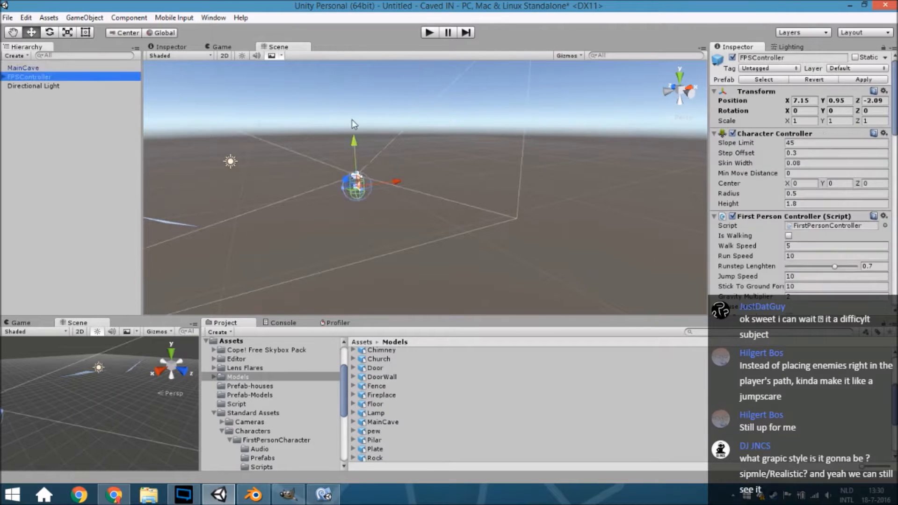
scroll(585, 212, "down", 5)
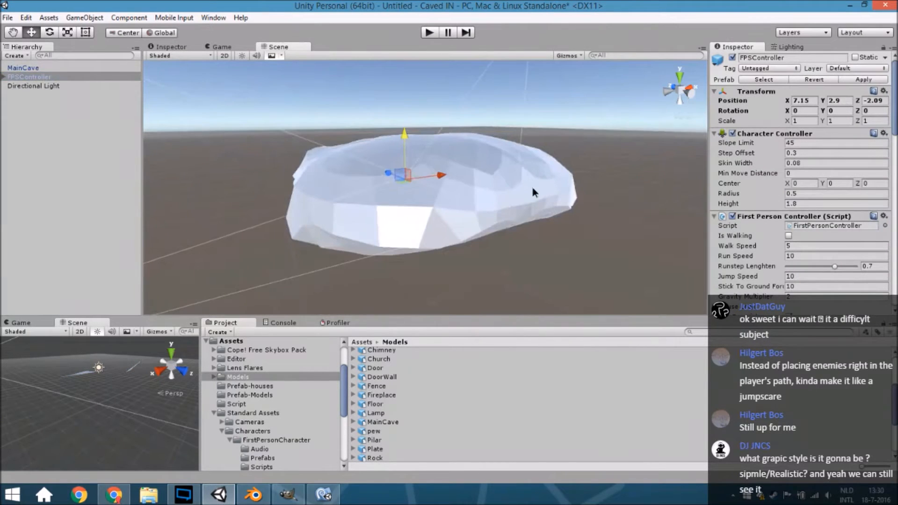
- Place the Anvill model inside the cave as a size reference and delete it again
left_click(532, 186)
middle_click_drag(538, 203, 548, 212)
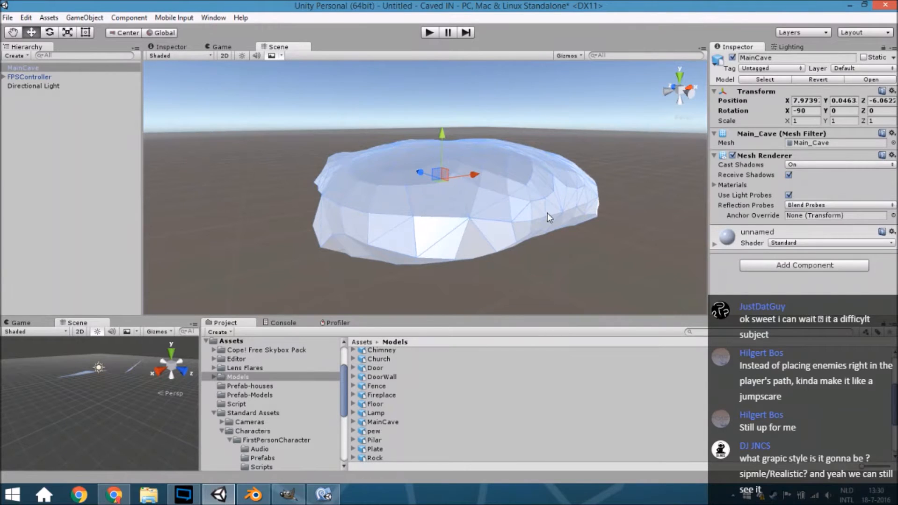
scroll(518, 242, "up", 8)
scroll(513, 240, "down", 3)
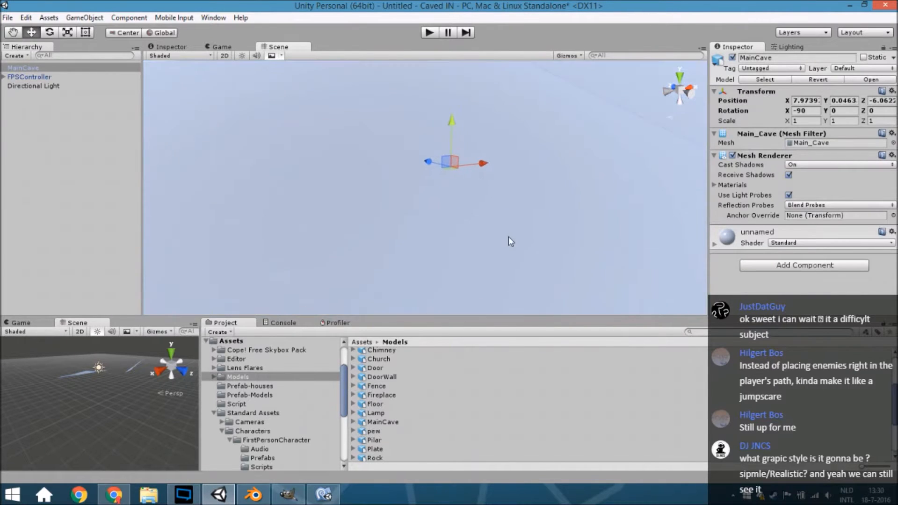
middle_click_drag(470, 244, 448, 241)
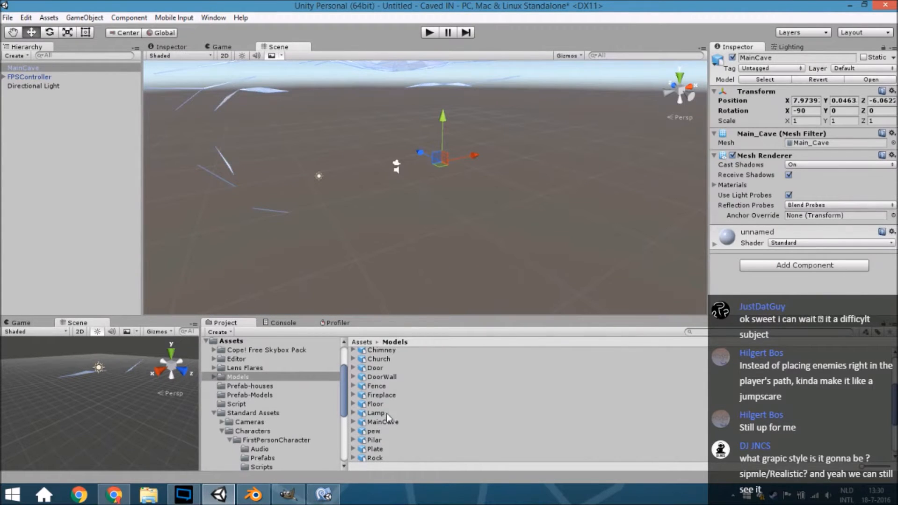
scroll(401, 372, "up", 3)
left_click_drag(400, 379, 503, 266)
scroll(502, 267, "up", 5)
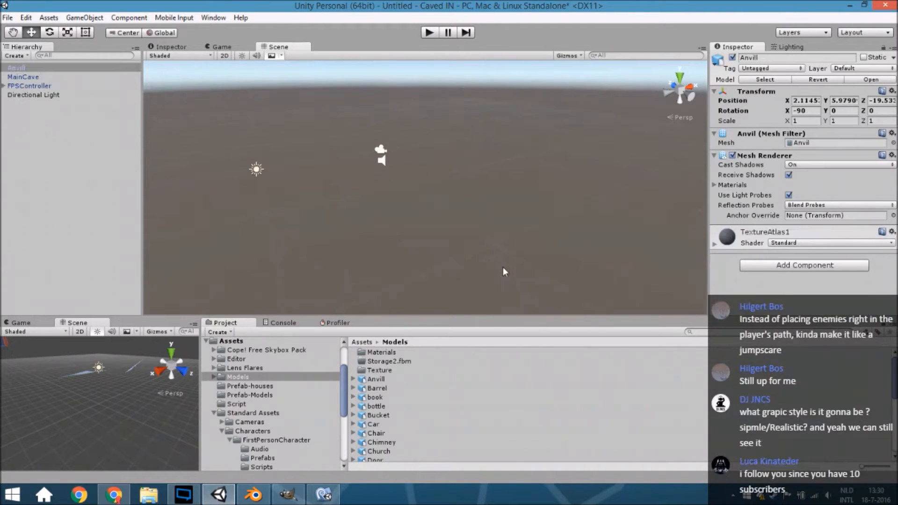
key("f")
right_click_drag(482, 211, 292, 244)
left_click(292, 243)
left_click(396, 190)
key("Delete")
- Select the cave in the scene and switch to Blender to work on the Main Cave mesh
scroll(516, 210, "down", 5)
scroll(508, 213, "down", 5)
left_click(495, 195)
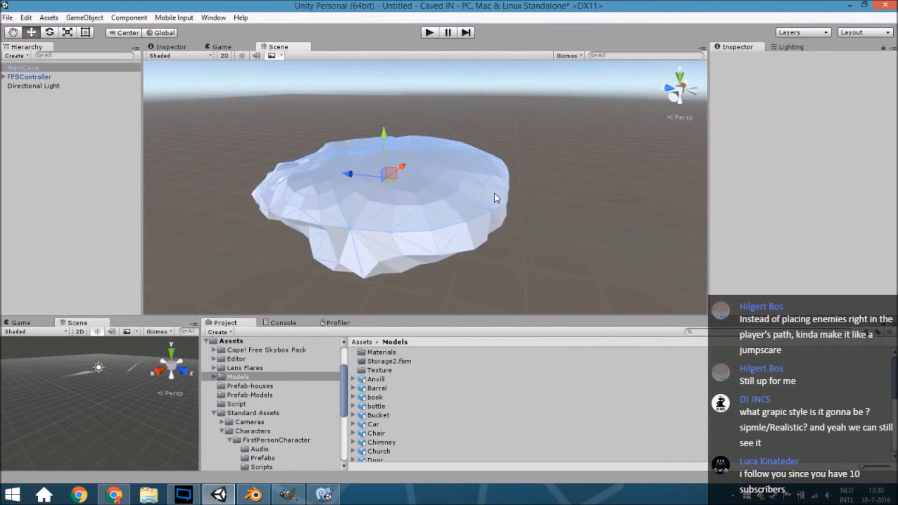
left_click(253, 495)
middle_click_drag(633, 189, 595, 205)
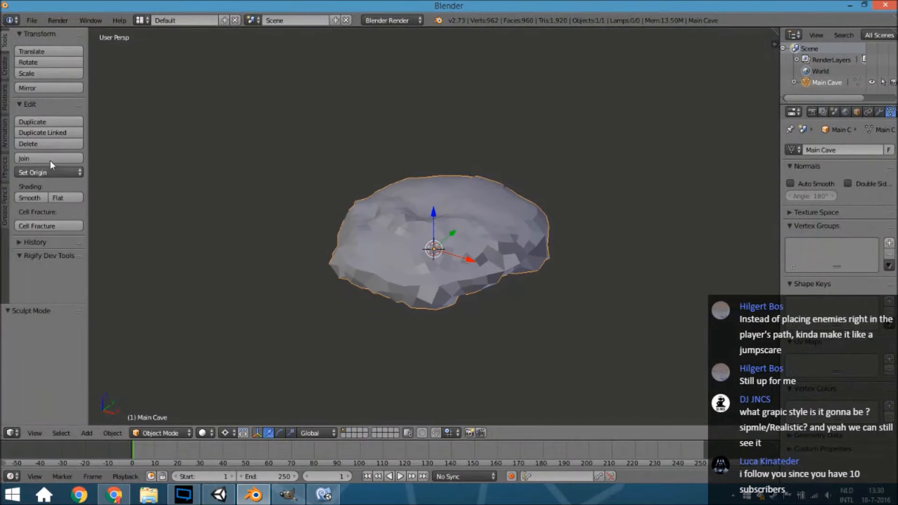
left_click(4, 108)
left_click(6, 76)
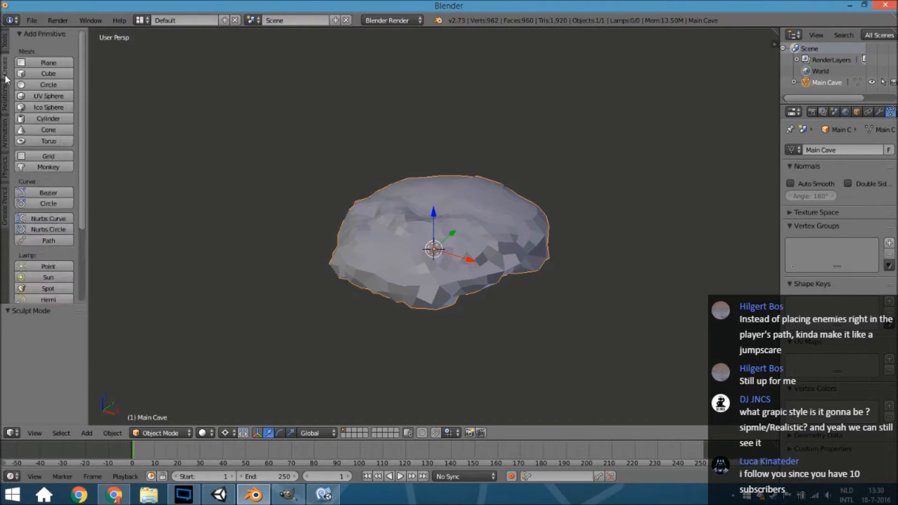
left_click(3, 142)
left_click(5, 167)
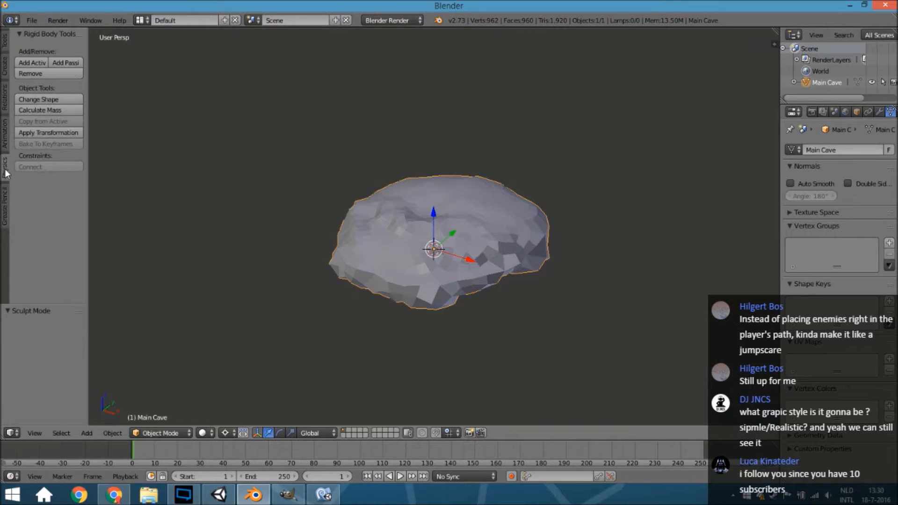
left_click(6, 200)
left_click(4, 138)
left_click(5, 110)
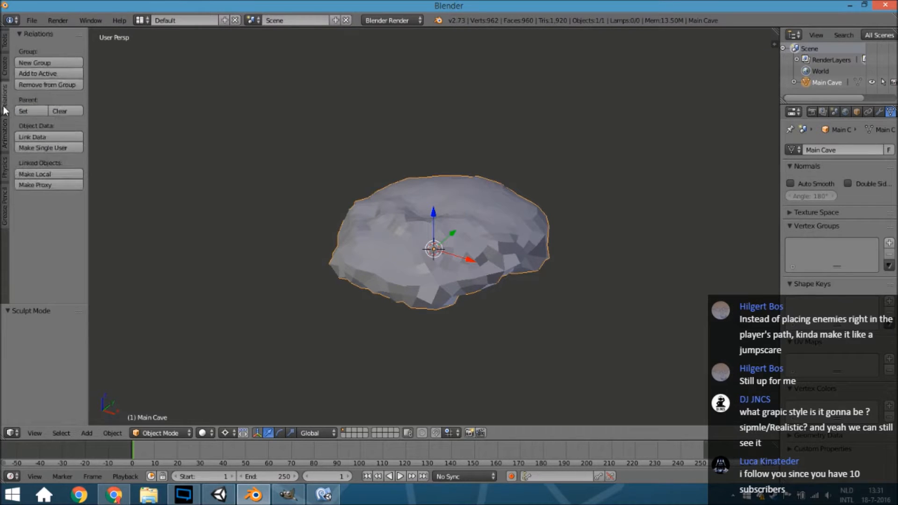
left_click(5, 65)
- Flip the normals of the whole Main Cave mesh and check its interior, ending in Edit Mode
key("Tab")
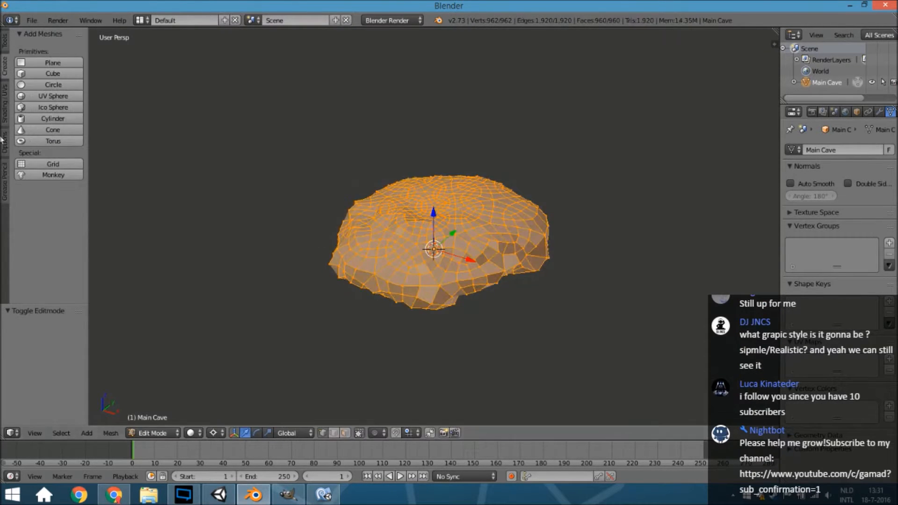
left_click(5, 104)
left_click(37, 144)
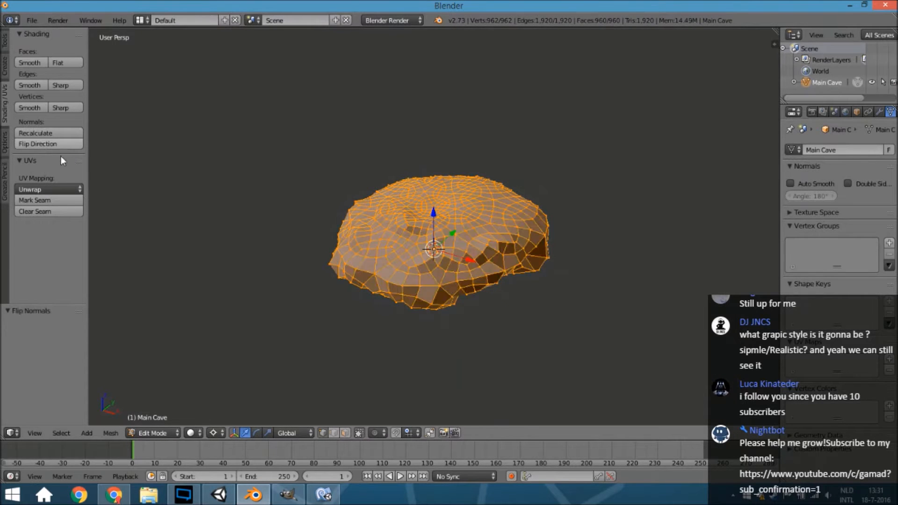
middle_click_drag(351, 221, 338, 192)
scroll(504, 266, "up", 5)
key("Tab")
scroll(492, 268, "up", 3)
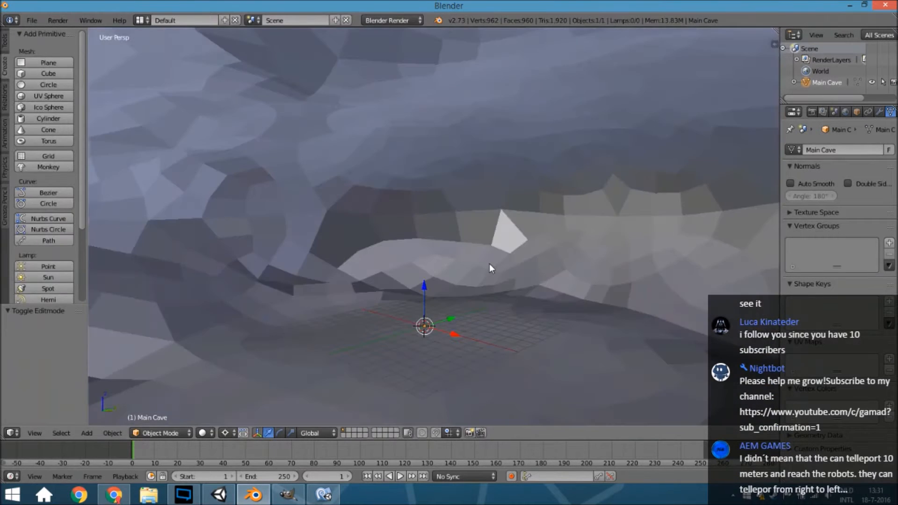
scroll(489, 263, "down", 8)
key("Tab")
key("u")
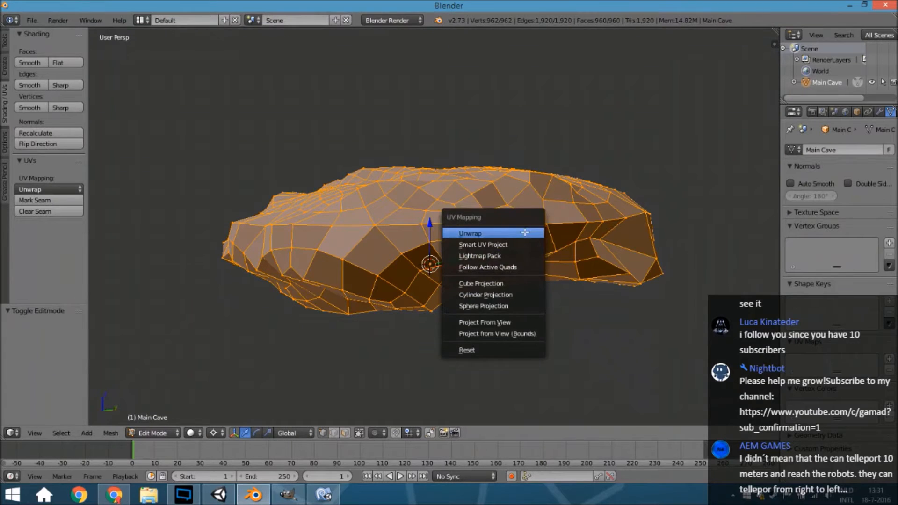
left_click(524, 245)
key("Return")
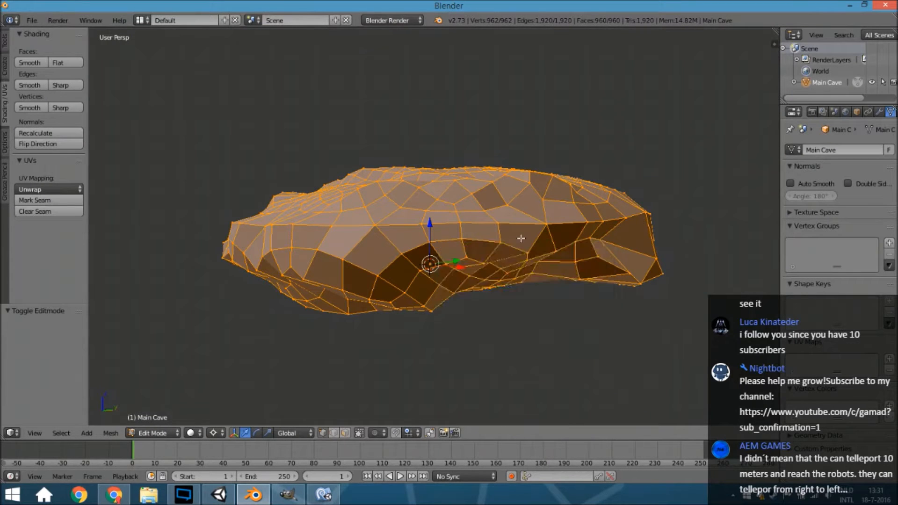
- Unwrap the whole cave mesh with Sphere Projection
key("u")
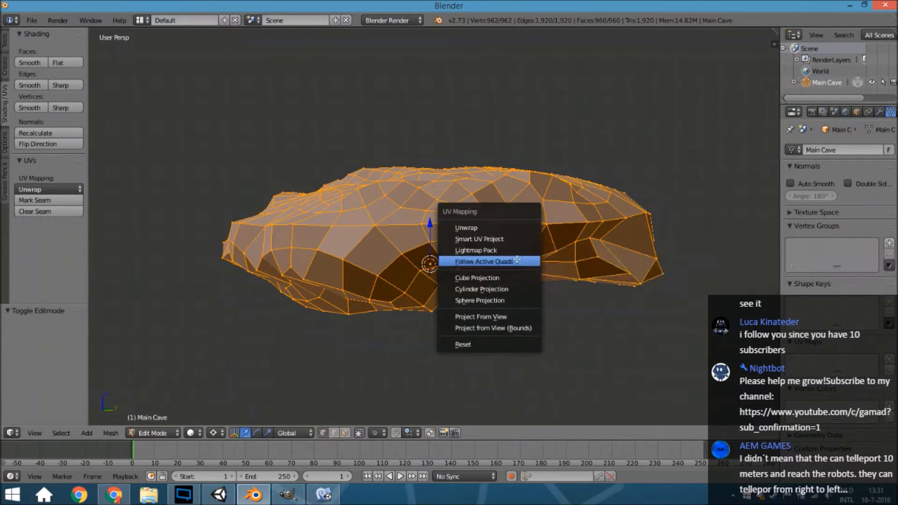
left_click(518, 299)
middle_click_drag(593, 282, 579, 284)
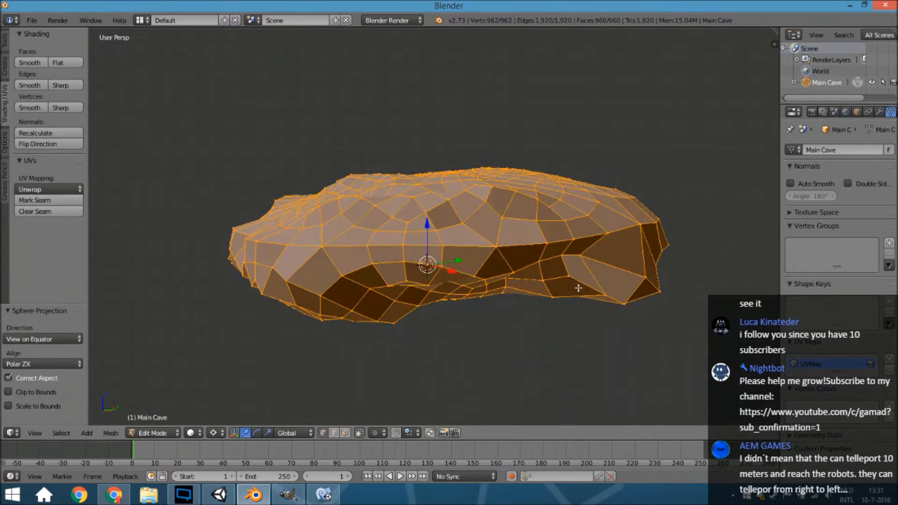
- Change the screen layout to UV Editing to show the cave's UV map beside the mesh
left_click(140, 21)
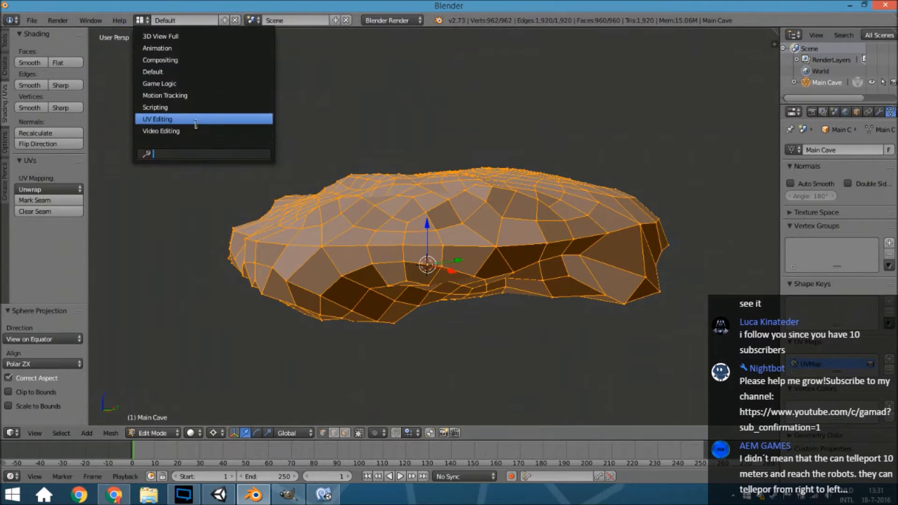
left_click(180, 131)
left_click(139, 20)
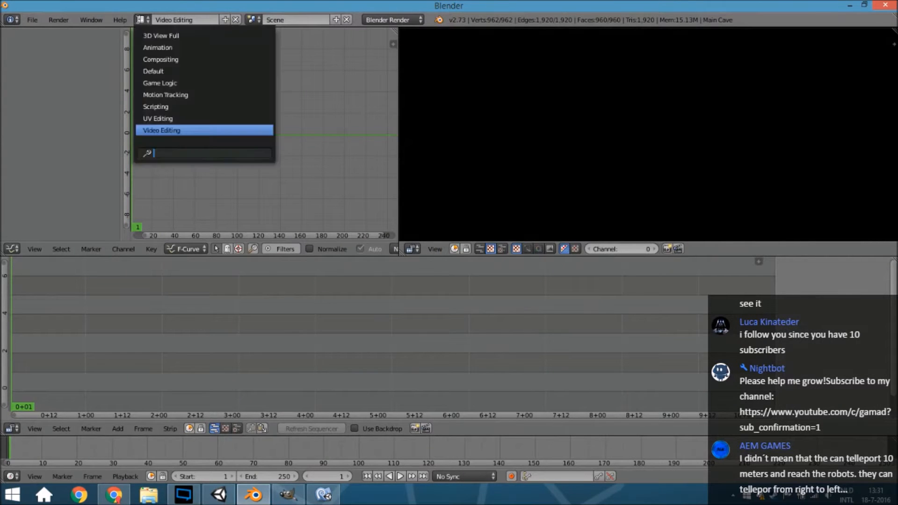
key("Up")
key("Return")
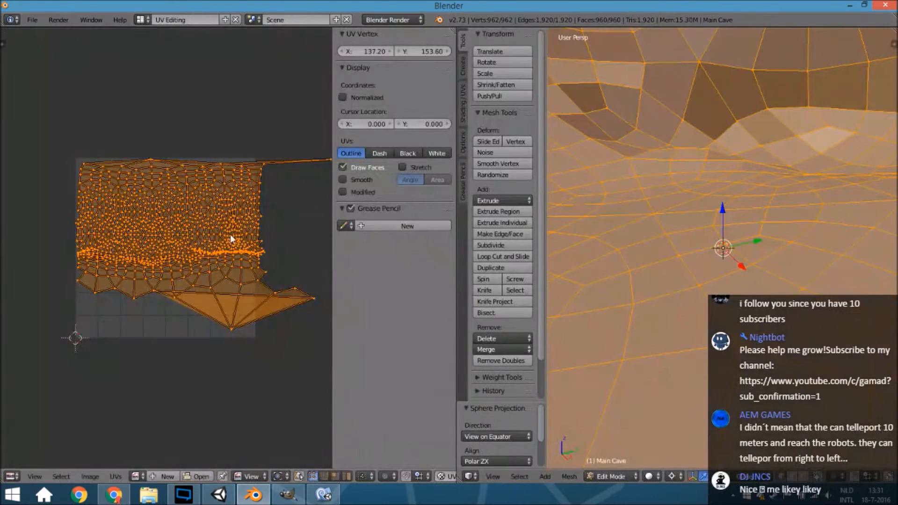
- Scale the cave's UV layout up slightly and move it by -0.039 in X and -0.063 in Y
scroll(218, 233, "down", 5)
scroll(219, 229, "up", 4)
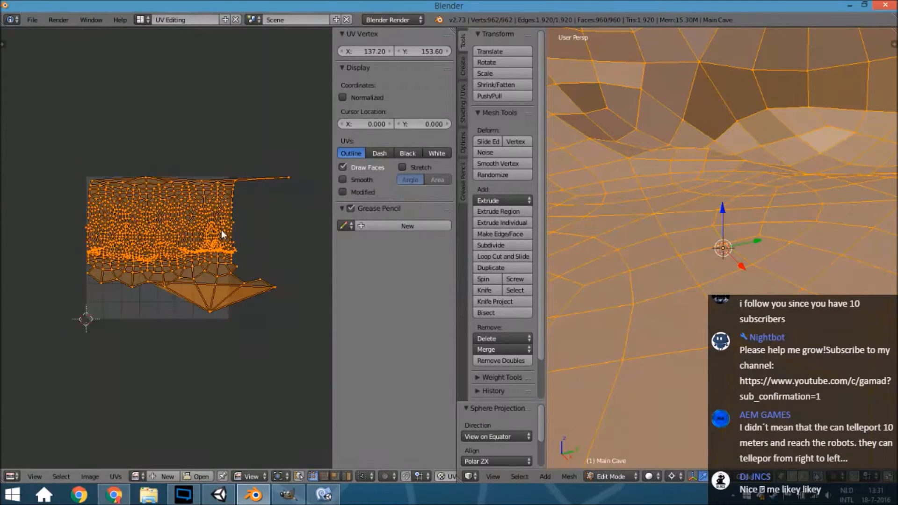
key("s")
left_click(244, 244)
key("g")
left_click(238, 252)
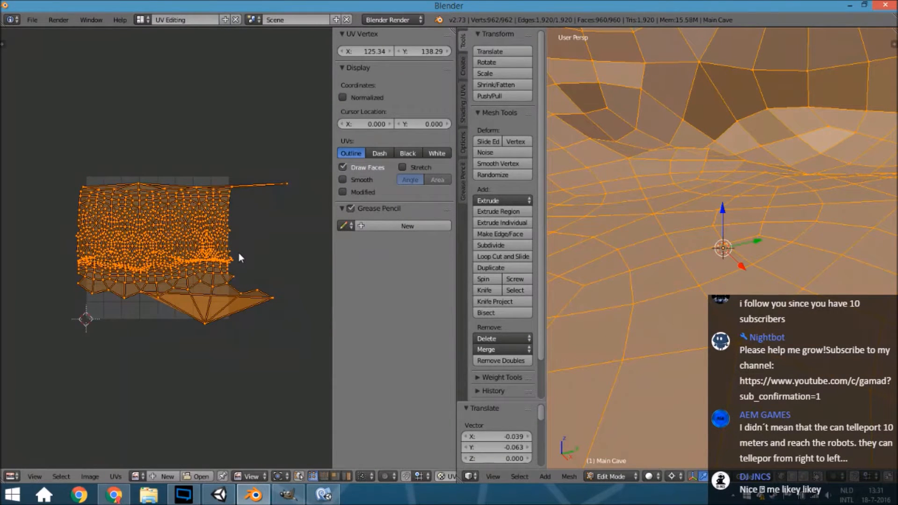
middle_click_drag(239, 253, 232, 254)
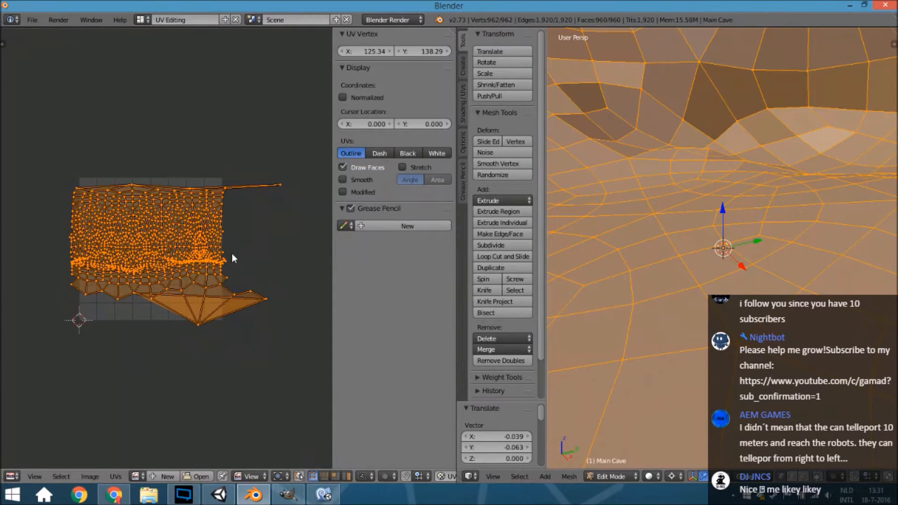
- Examine how the cave's UV layout sits against the image bounds in the UV editor
middle_click_drag(235, 274, 260, 266)
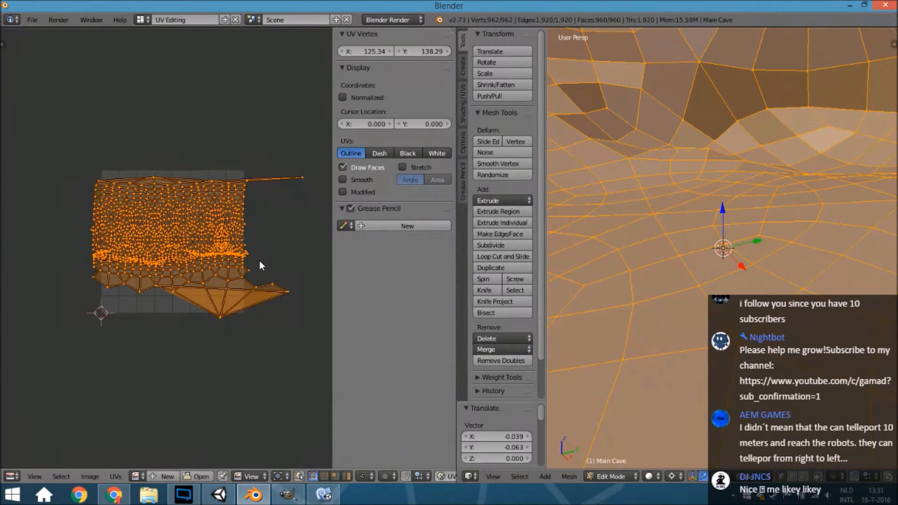
mouse_move(223, 235)
middle_mouse_down()
mouse_move(234, 241)
mouse_move(221, 241)
middle_mouse_up()
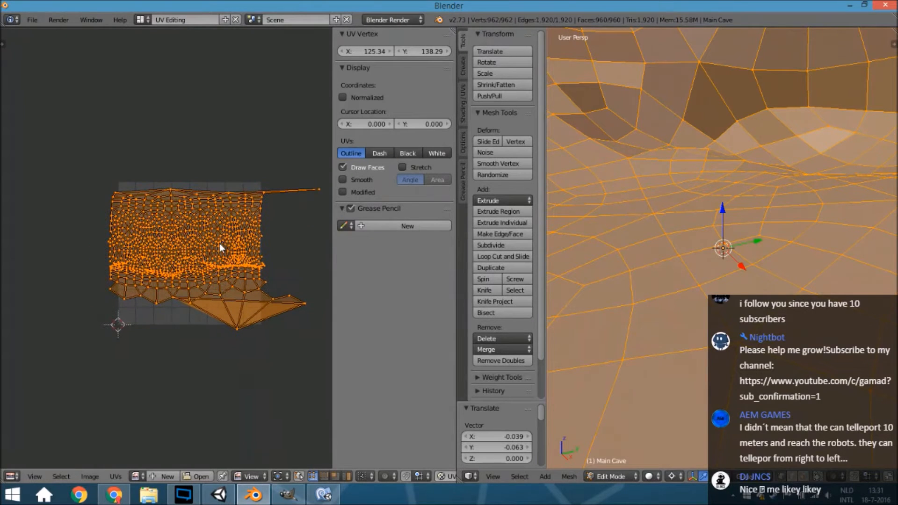
scroll(248, 241, "down", 4)
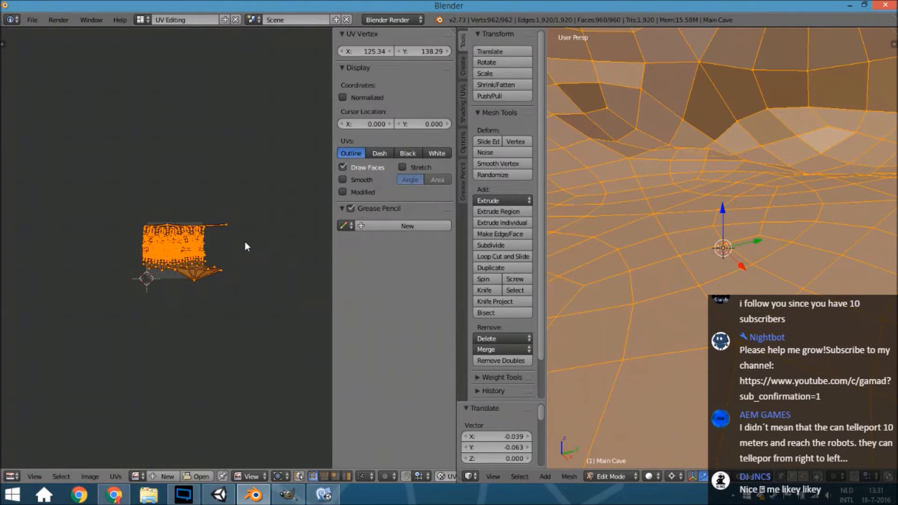
middle_click_drag(246, 246, 243, 250)
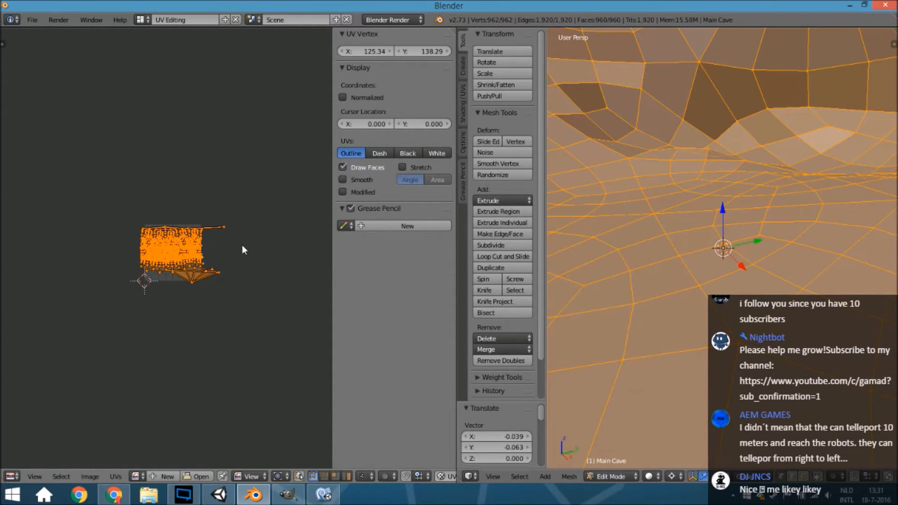
middle_click_drag(243, 246, 234, 249)
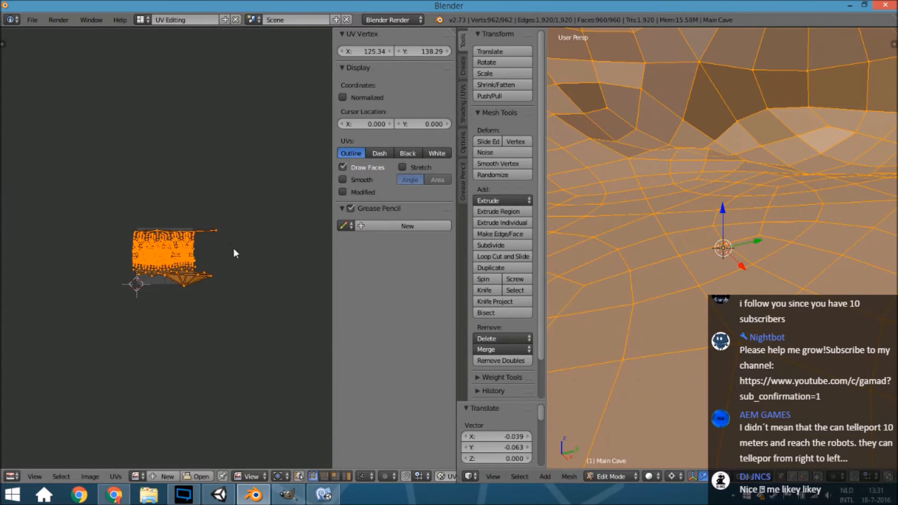
scroll(233, 249, "up", 5)
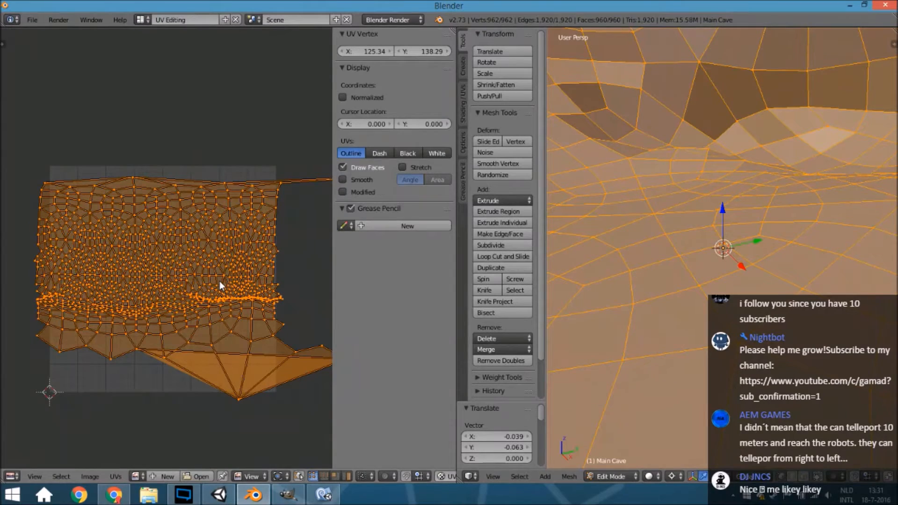
middle_click_drag(252, 323, 246, 293)
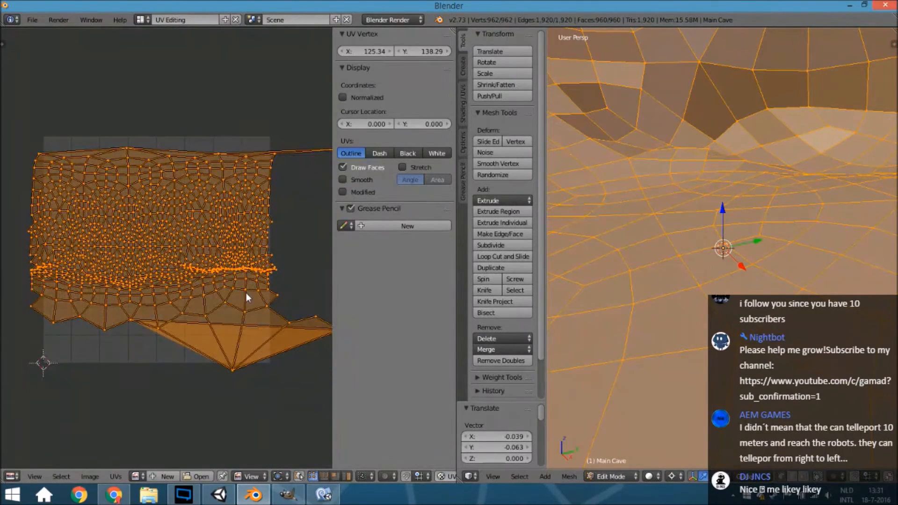
- Switch to GIMP and make a rectangular selection of about 481 by 403 px from the checkerboard image's upper-left corner
left_click(288, 495)
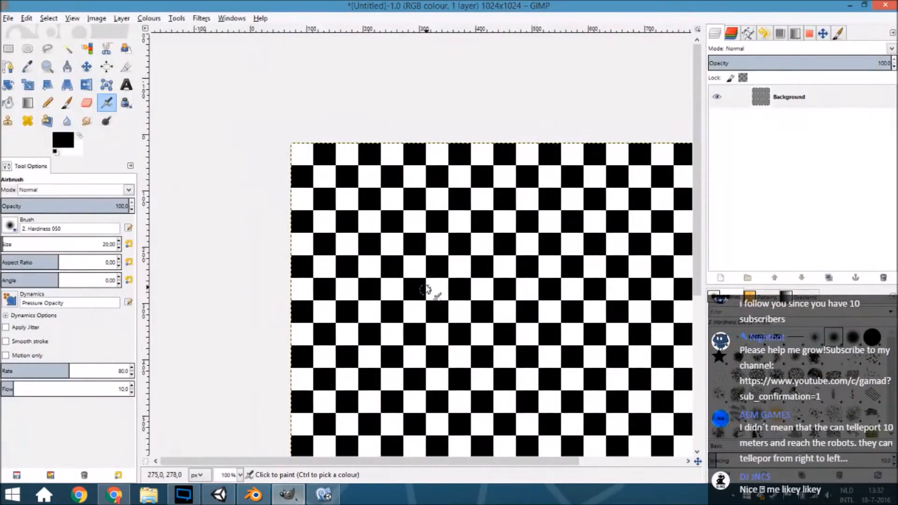
middle_click_drag(341, 179, 380, 243)
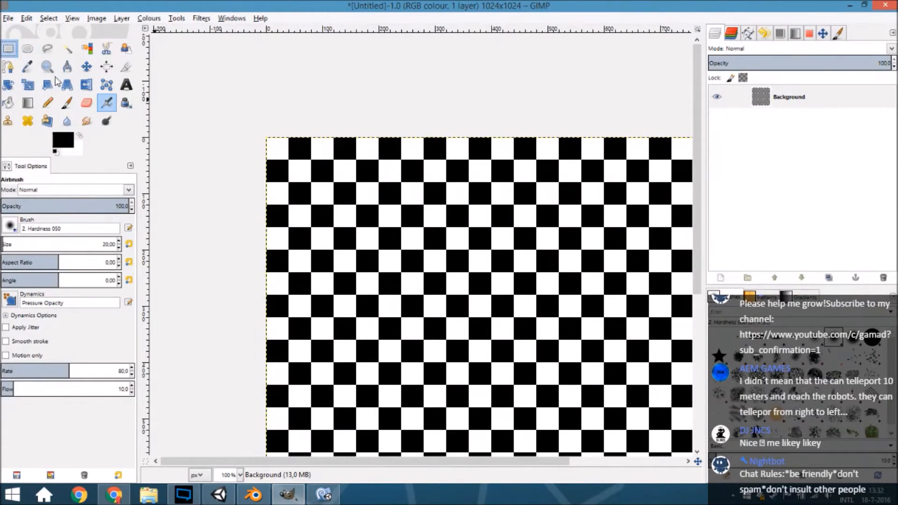
left_click(8, 49)
left_click_drag(265, 136, 534, 360)
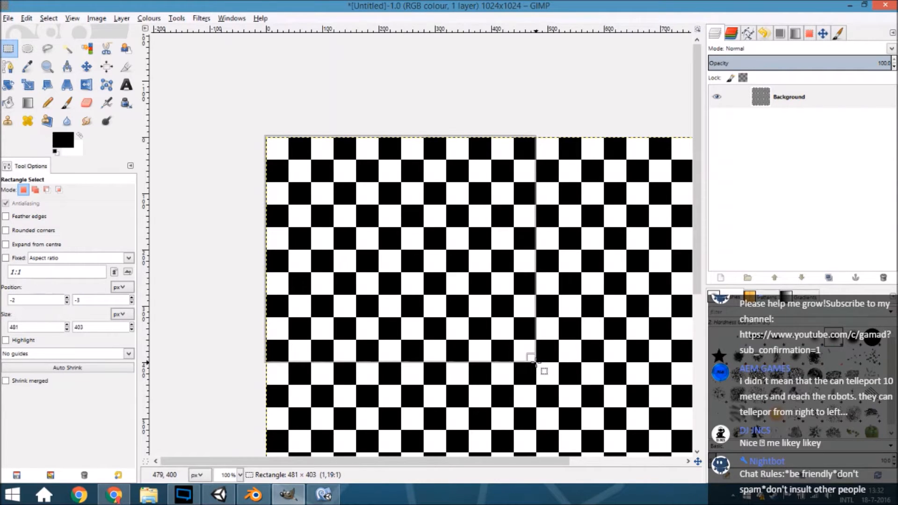
left_click_drag(535, 361, 535, 361)
- Set the rectangular selection's position to 0, 0
left_click(34, 299)
key("BackSpace")
key("BackSpace")
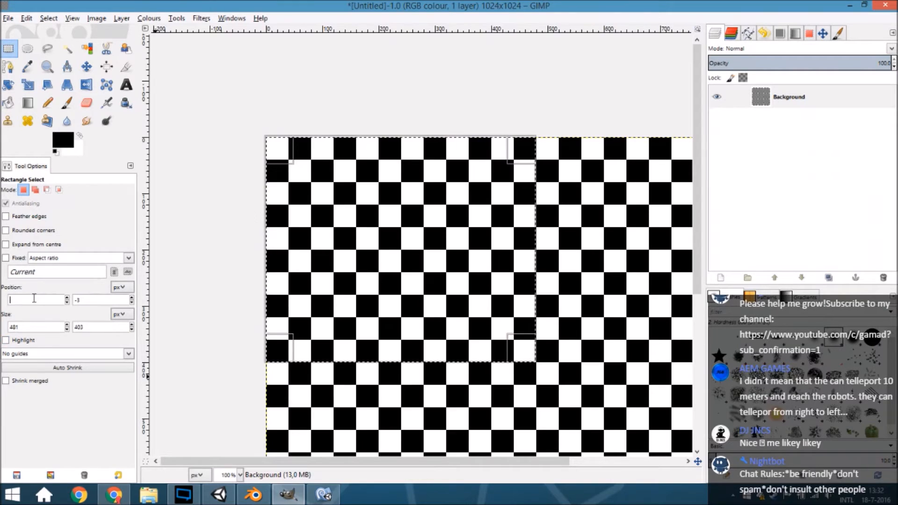
type("0")
key("Tab")
type("0")
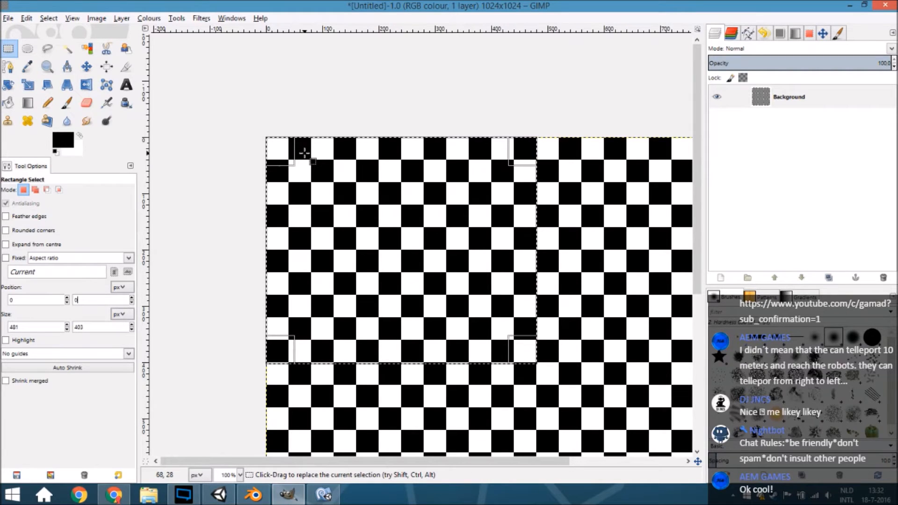
- Set the rectangular selection's size to 400 by 400 px
middle_click_drag(320, 168, 317, 172)
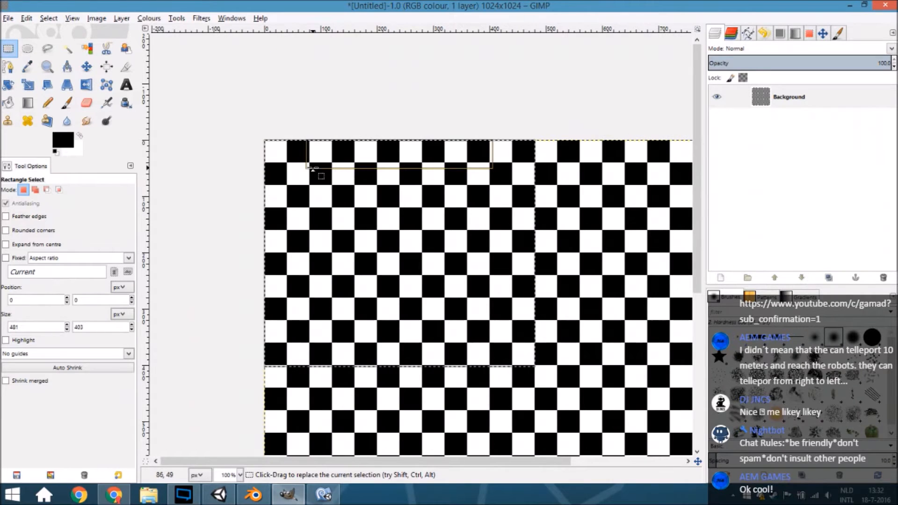
middle_click_drag(414, 257, 402, 236)
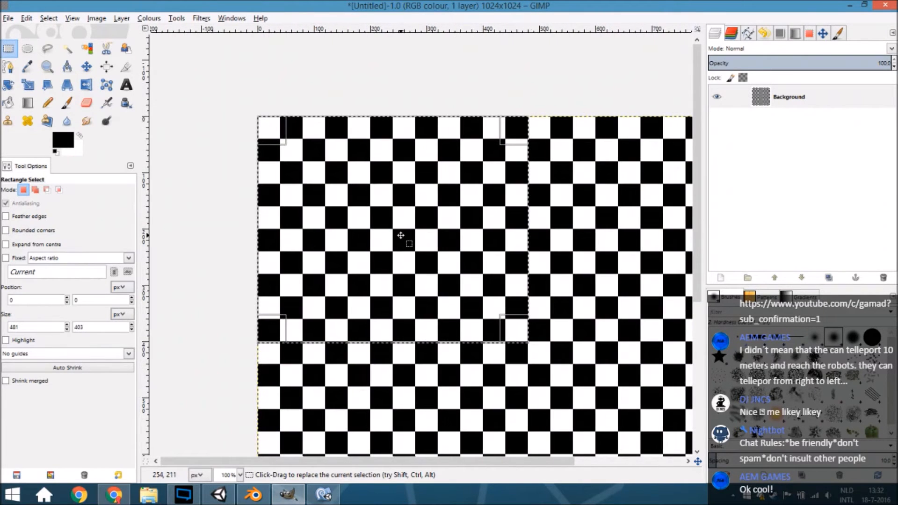
left_click(61, 327)
key("BackSpace")
key("BackSpace")
type("00")
key("Tab")
type("400")
key("Return")
- Create a layer group above the Background layer and name it "Main CAve"
middle_click_drag(452, 376, 450, 337)
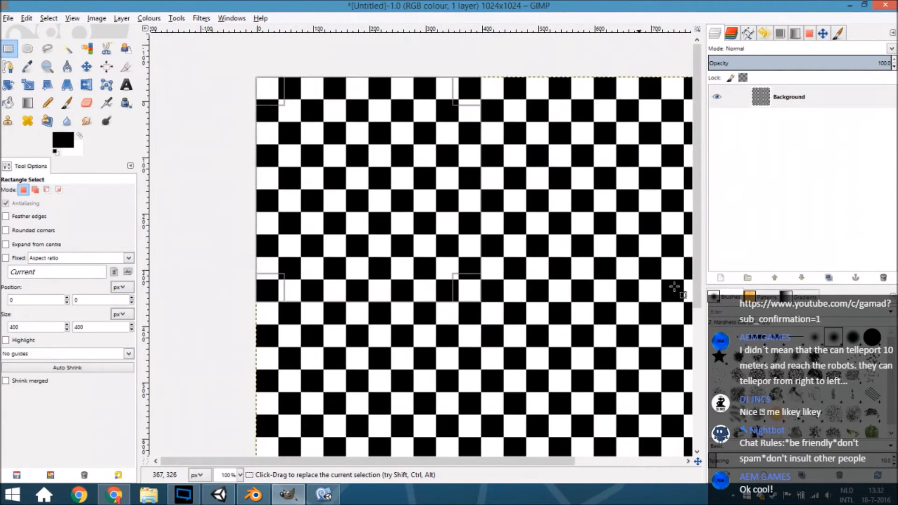
left_click(719, 278)
key("Escape")
left_click(748, 279)
double_click(801, 99)
type("Main CAve")
key("Return")
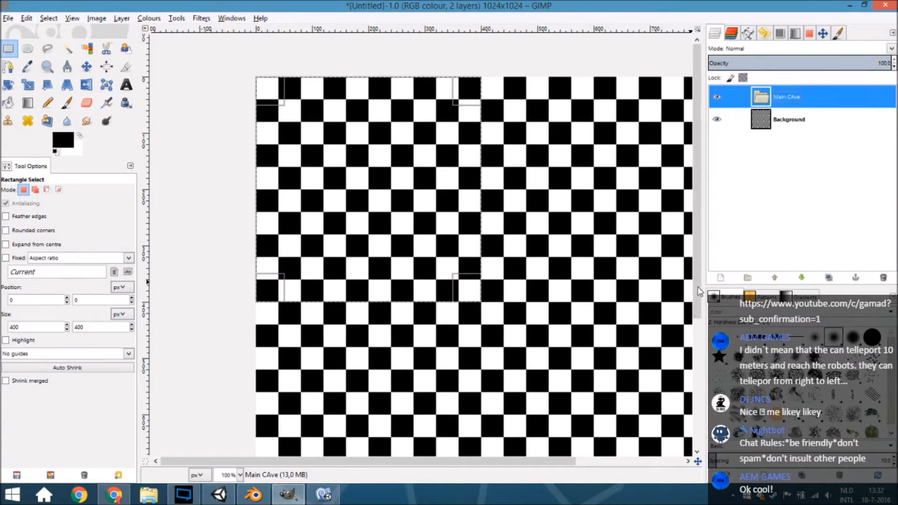
- Add a transparent 1024 by 1024 px layer inside the Main CAve group
left_click(721, 278)
key("Return")
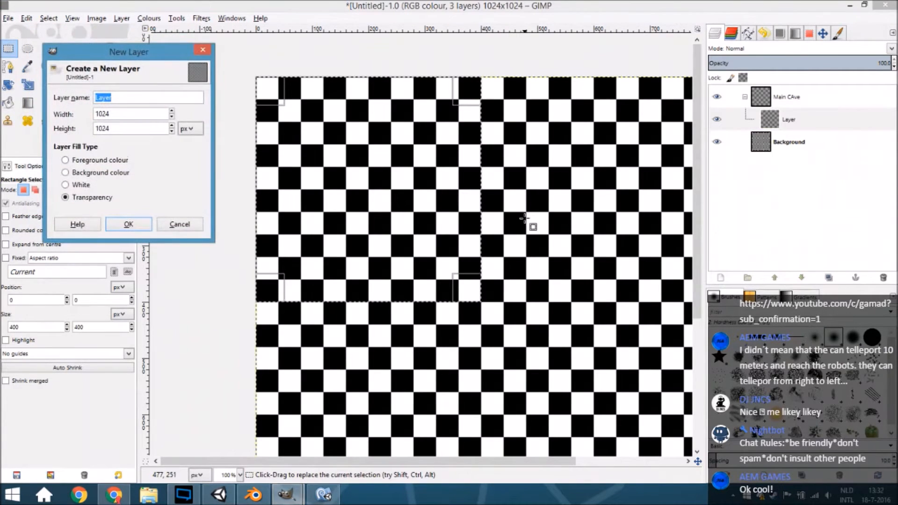
key("Escape")
- Choose the Airbrush tool and set the foreground colour to brown 6a4c42
middle_click_drag(526, 219, 545, 221)
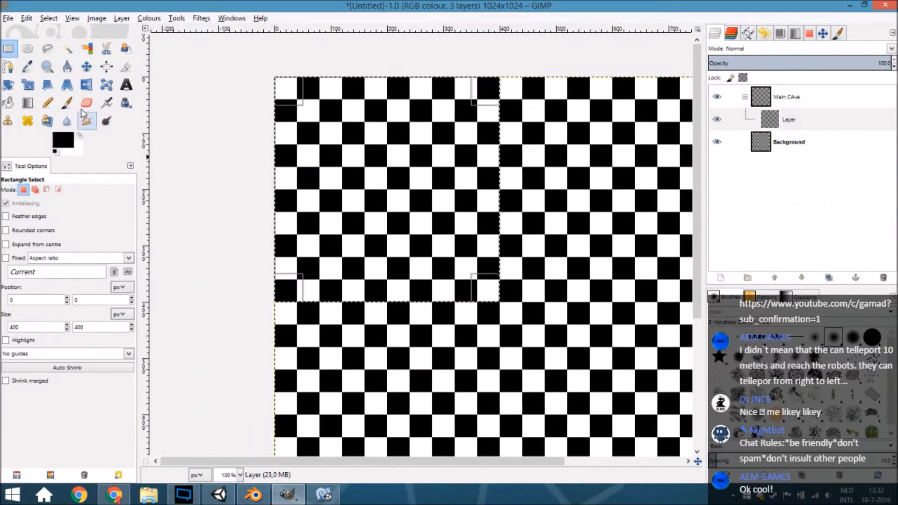
left_click(107, 102)
left_click(70, 141)
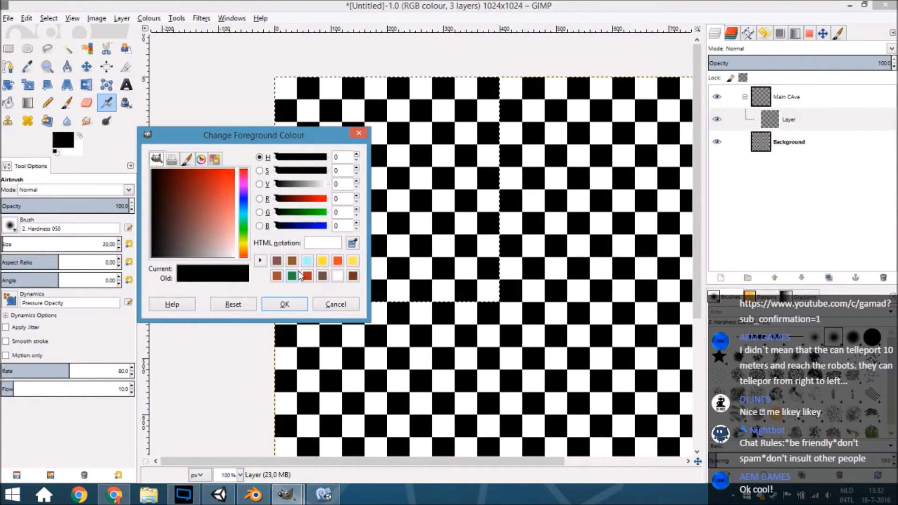
left_click(307, 276)
left_click(322, 276)
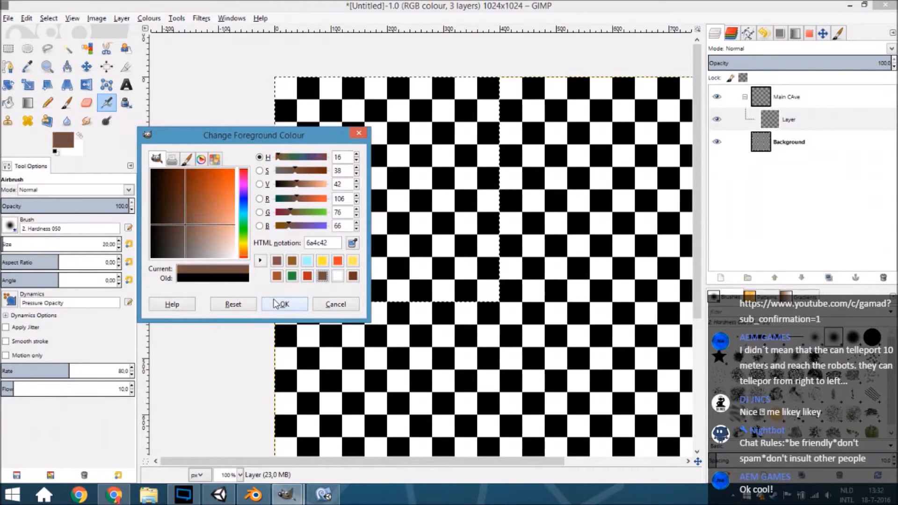
left_click(282, 305)
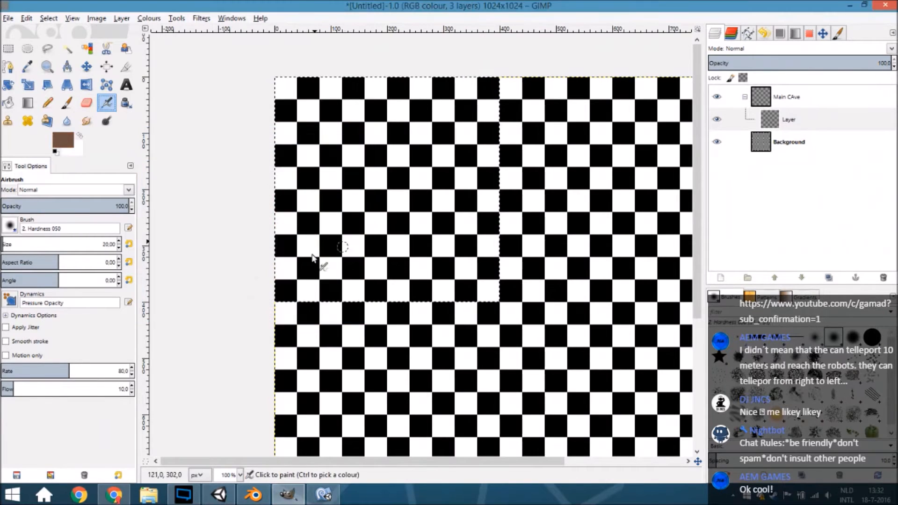
- Set the airbrush size to 278.77 and paint the whole square selection brown until the checkerboard is covered
left_click(31, 244)
mouse_move(403, 206)
left_mouse_down()
mouse_move(401, 190)
mouse_move(334, 201)
mouse_move(508, 128)
mouse_move(473, 205)
mouse_move(501, 215)
mouse_move(510, 90)
mouse_move(499, 216)
mouse_move(468, 262)
mouse_move(369, 262)
mouse_move(274, 220)
mouse_move(366, 90)
mouse_move(407, 114)
mouse_move(345, 261)
mouse_move(465, 296)
mouse_move(159, 189)
mouse_move(442, 118)
mouse_move(456, 218)
mouse_move(431, 215)
left_mouse_up()
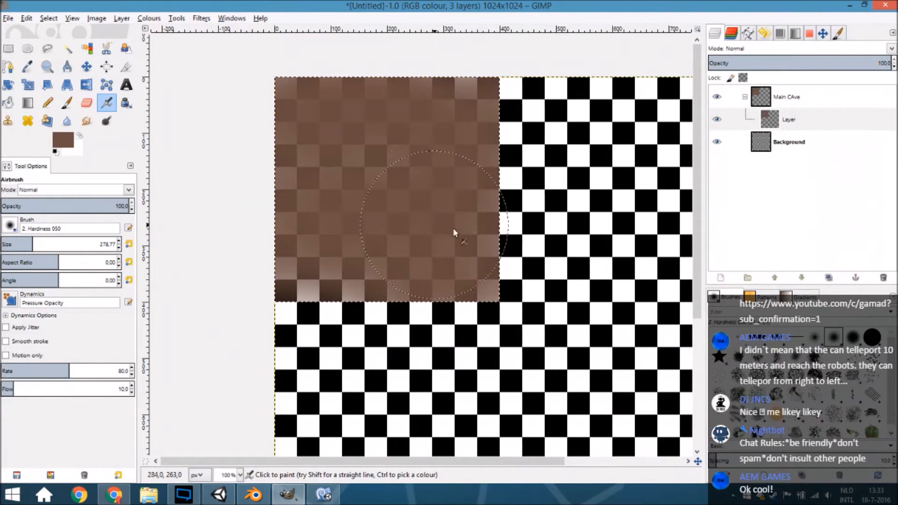
scroll(458, 250, "up", 2)
mouse_move(469, 326)
left_mouse_down()
mouse_move(363, 290)
mouse_move(288, 285)
left_mouse_up()
mouse_move(357, 139)
left_mouse_down()
mouse_move(417, 116)
mouse_move(361, 341)
mouse_move(391, 345)
mouse_move(417, 307)
left_mouse_up()
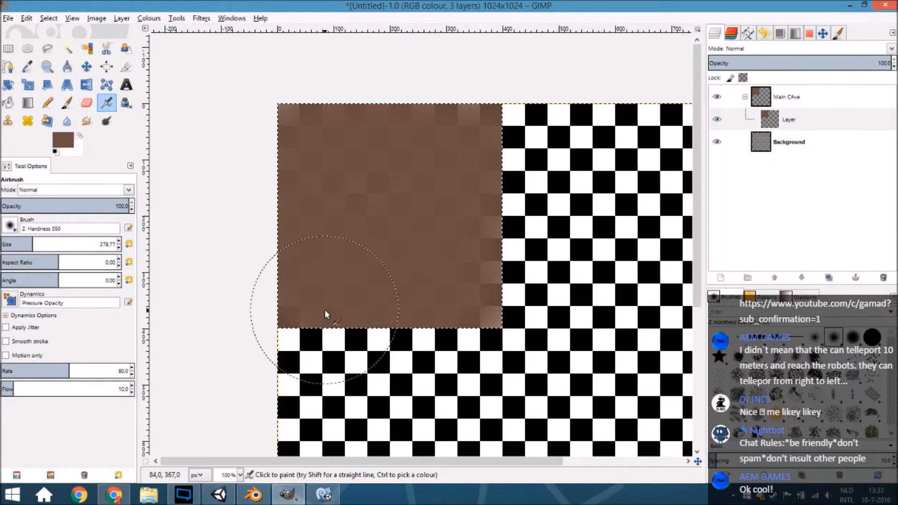
middle_click_drag(504, 282, 473, 287)
mouse_move(470, 290)
left_mouse_down()
mouse_move(428, 159)
mouse_move(278, 112)
mouse_move(335, 218)
mouse_move(314, 205)
mouse_move(261, 119)
left_mouse_up()
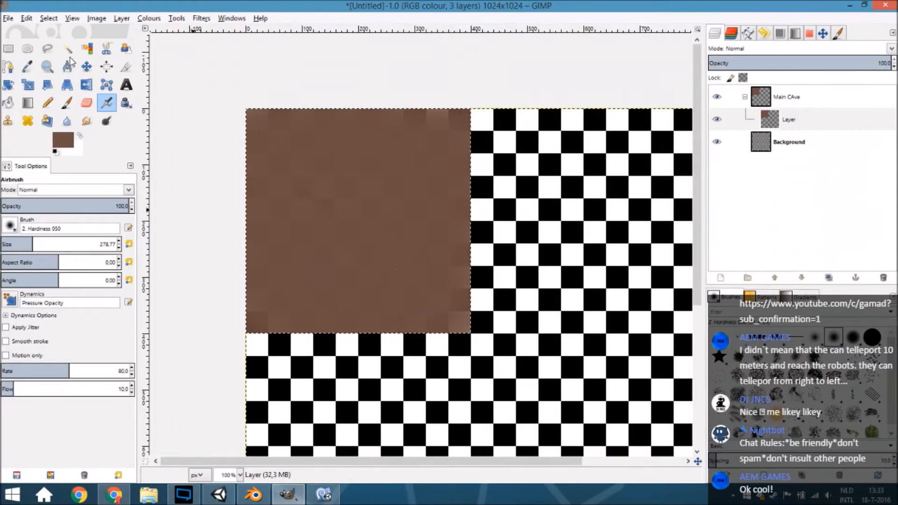
- Set the foreground colour to light grey d5d5d5
left_click(70, 141)
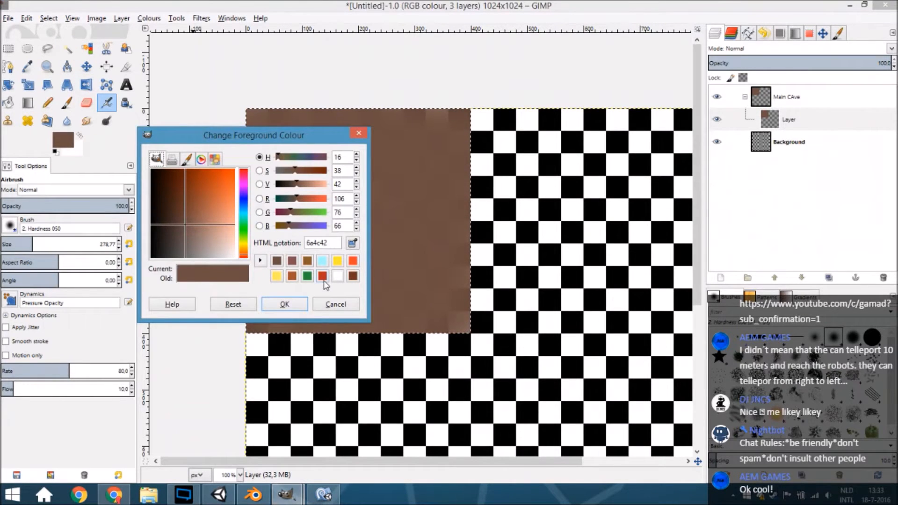
left_click(337, 276)
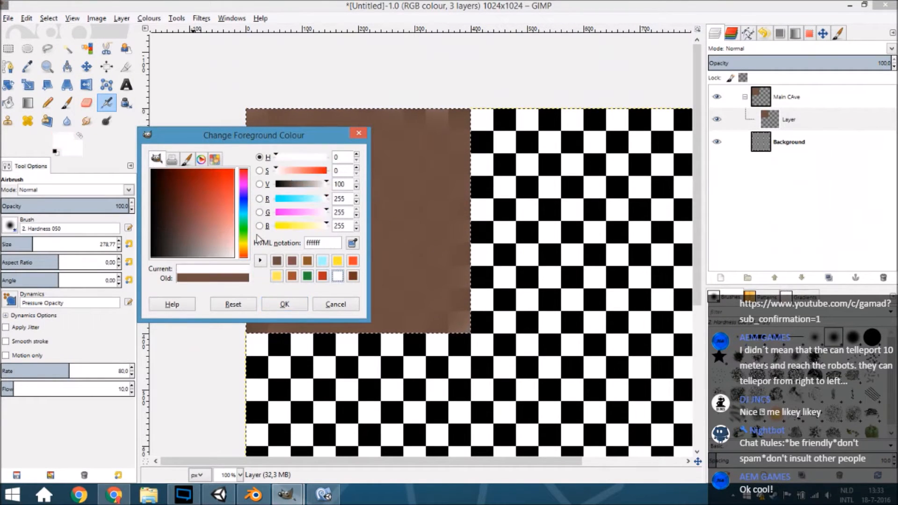
left_click(285, 304)
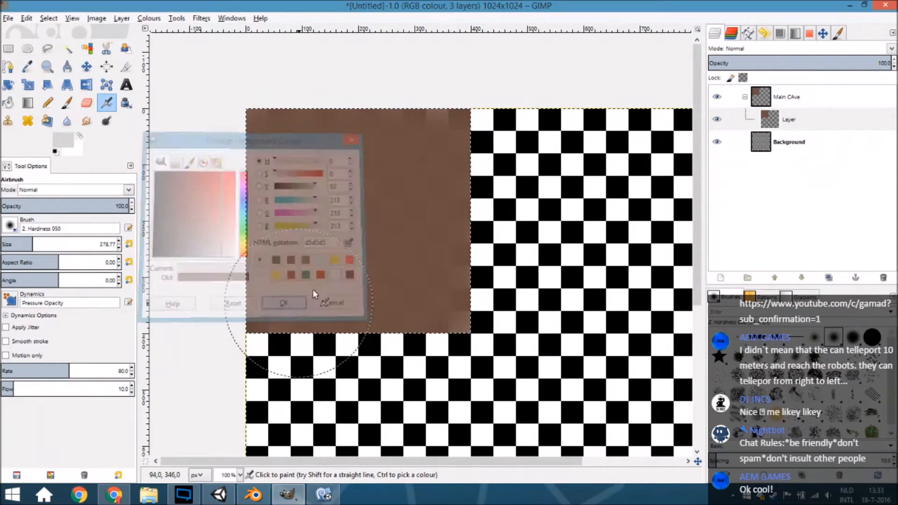
- Undo the last grey stroke, try another with the airbrush rate at 33.6, and undo that too
key("ctrl+z")
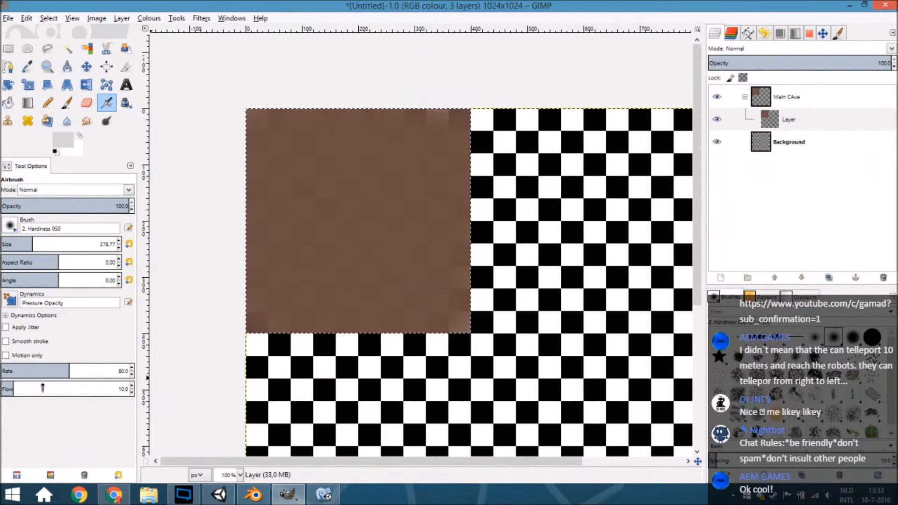
left_click(29, 371)
left_click_drag(359, 262, 379, 188)
key("ctrl+z")
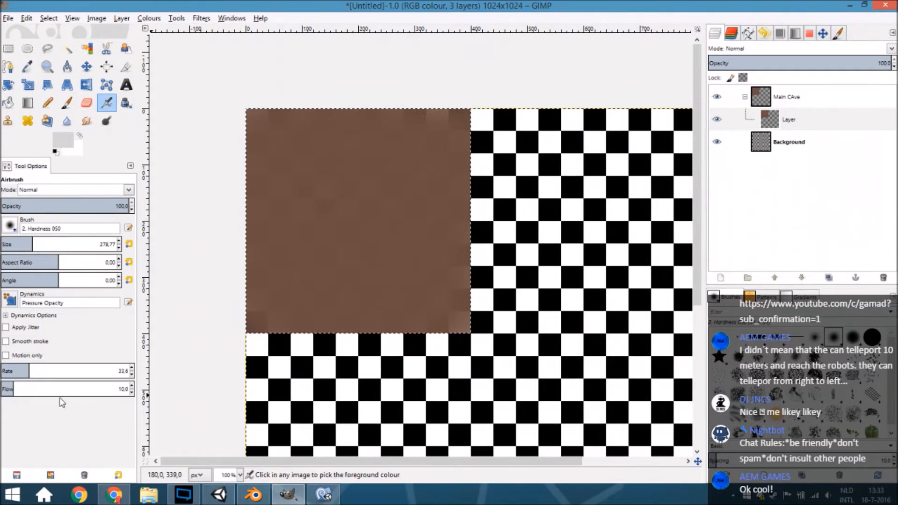
- Set the airbrush flow to 4.8 and rate to 17.8, and paint soft light grey patches over the brown square
left_click(7, 388)
left_click(15, 369)
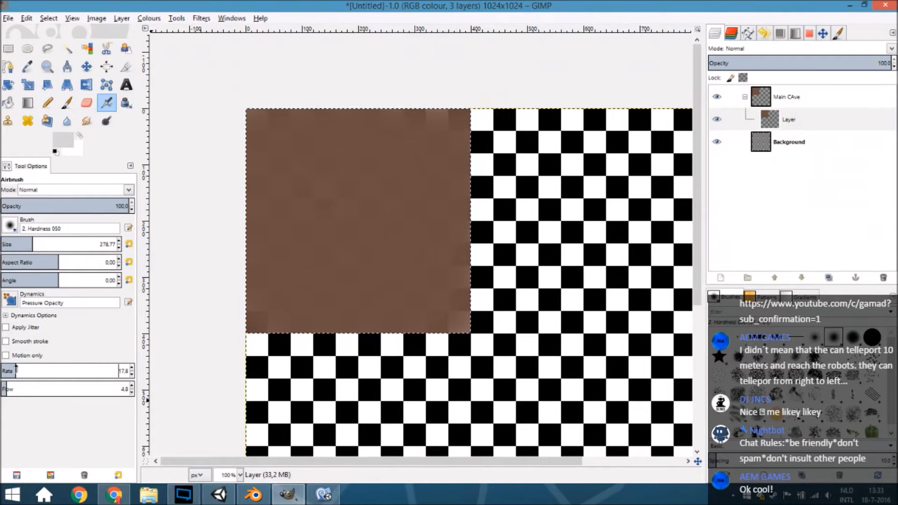
mouse_move(284, 286)
left_mouse_down()
mouse_move(351, 236)
mouse_move(351, 160)
mouse_move(271, 185)
mouse_move(270, 316)
mouse_move(443, 289)
mouse_move(451, 262)
left_mouse_up()
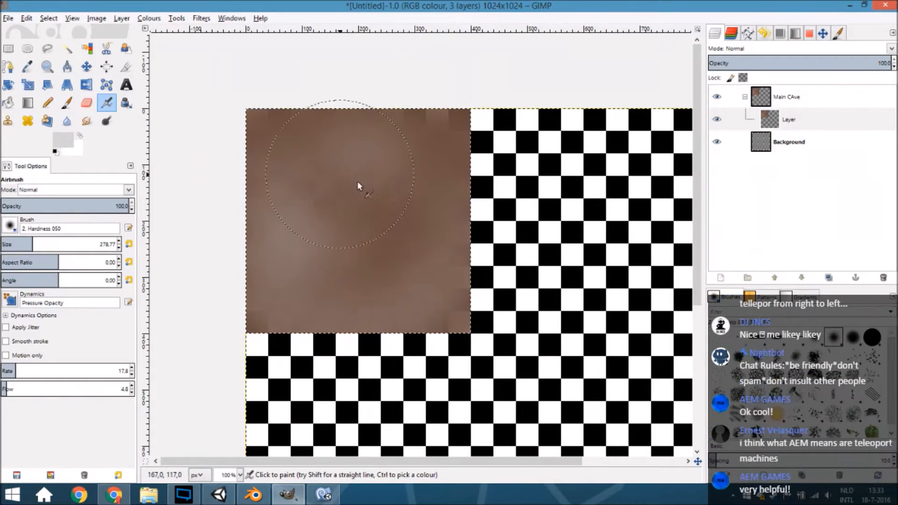
middle_click_drag(384, 191, 405, 185)
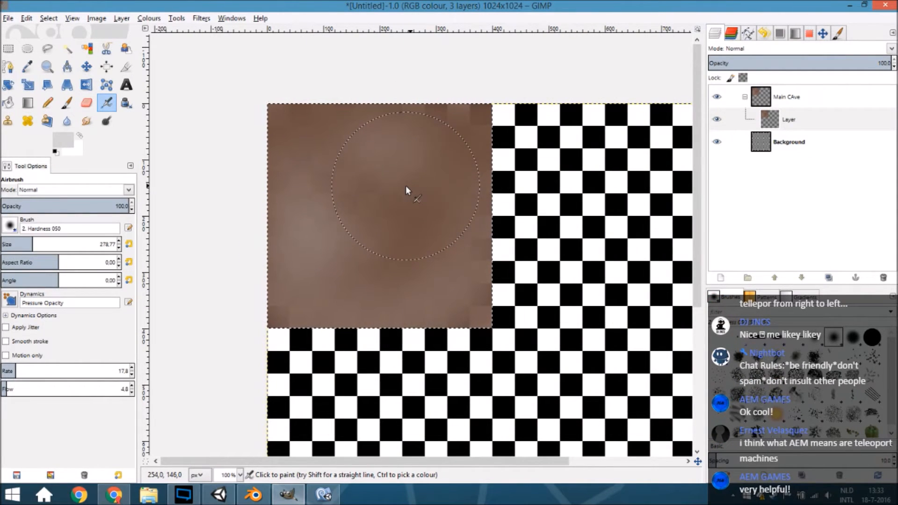
mouse_move(408, 217)
middle_mouse_down()
mouse_move(400, 217)
mouse_move(435, 217)
mouse_move(428, 228)
middle_mouse_up()
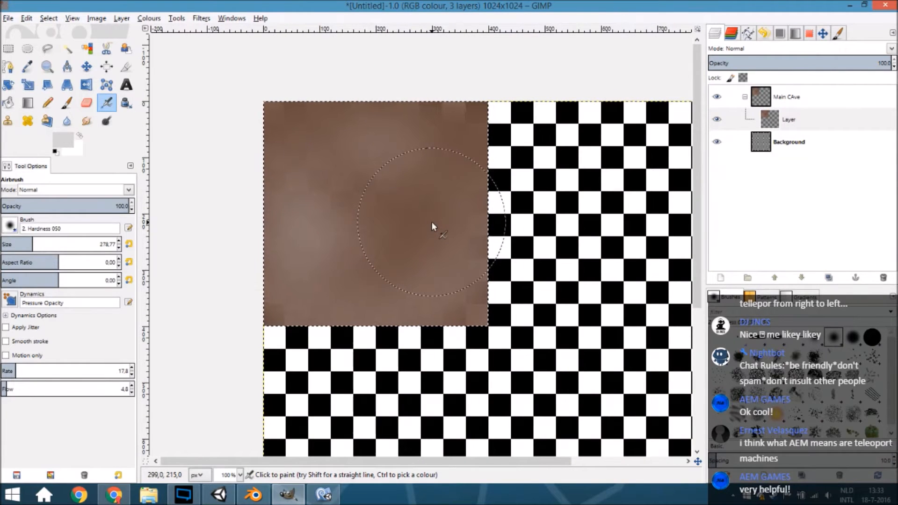
mouse_move(432, 223)
middle_mouse_down()
mouse_move(464, 228)
mouse_move(457, 246)
middle_mouse_up()
- Save the image as Untitled.xcf in a new folder named Extra inside the Caved IN folder of Unity projects
key("ctrl+s")
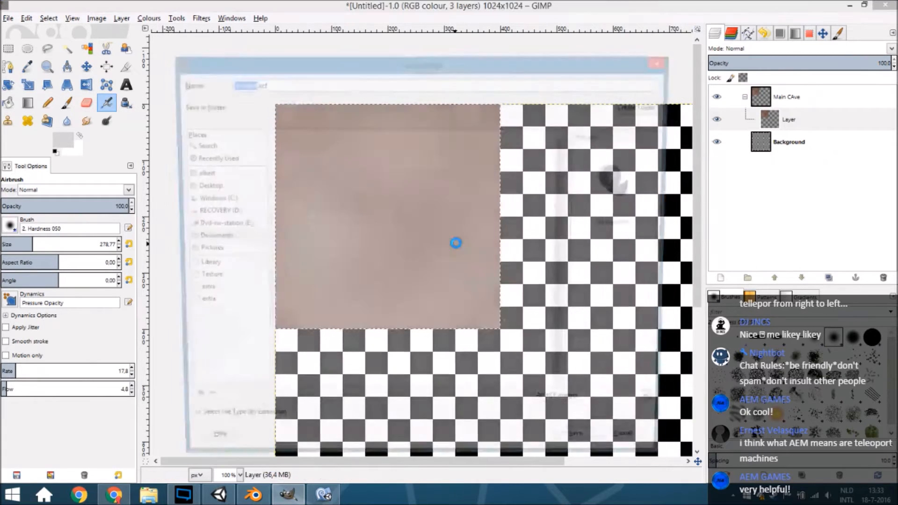
left_click(344, 271)
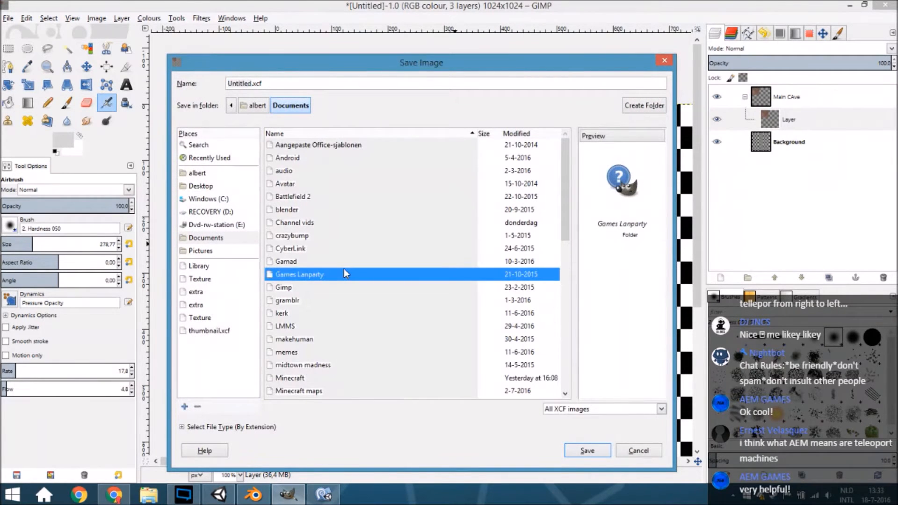
type("u")
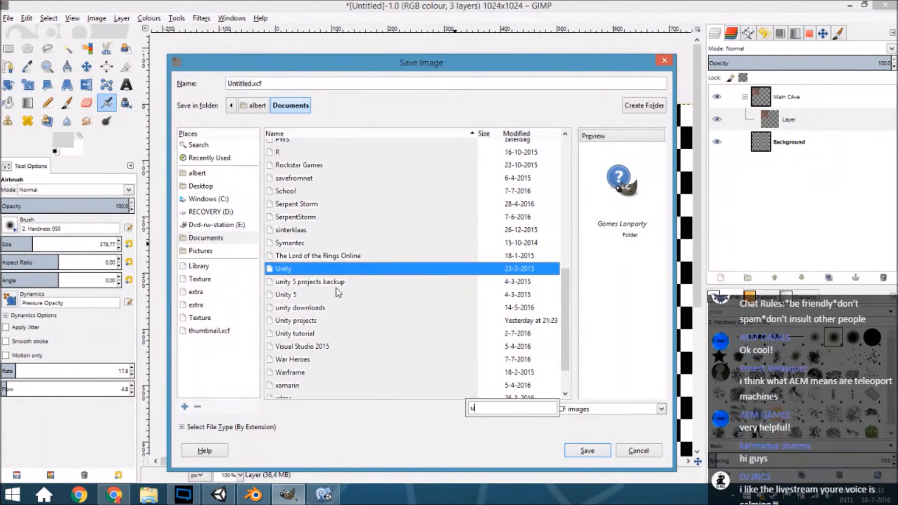
left_click(318, 325)
double_click(322, 324)
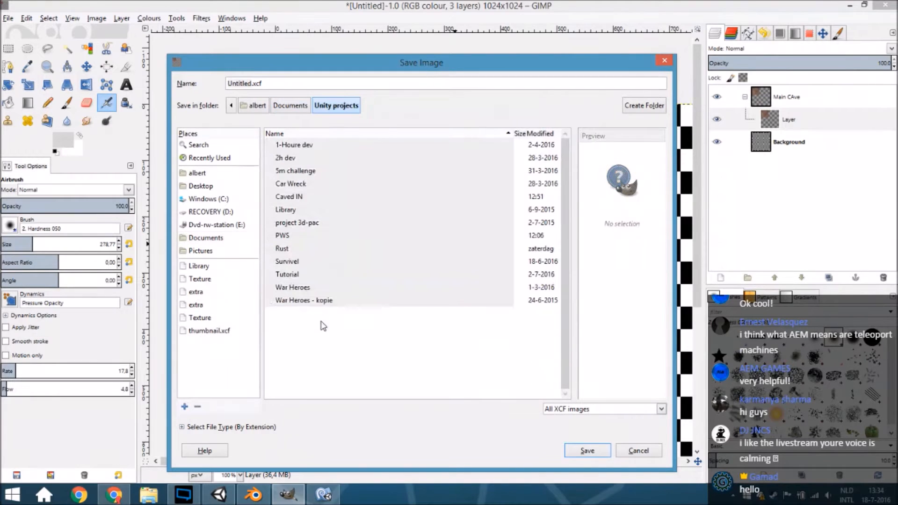
double_click(302, 200)
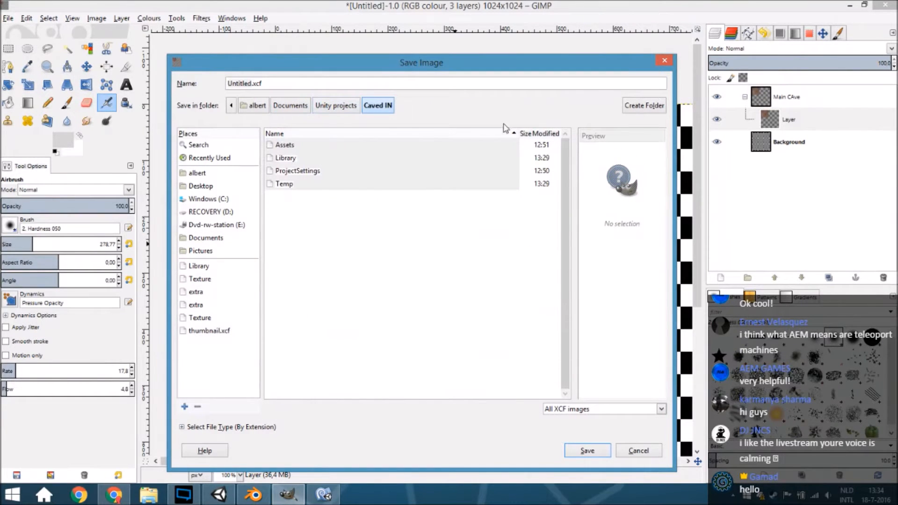
left_click(644, 111)
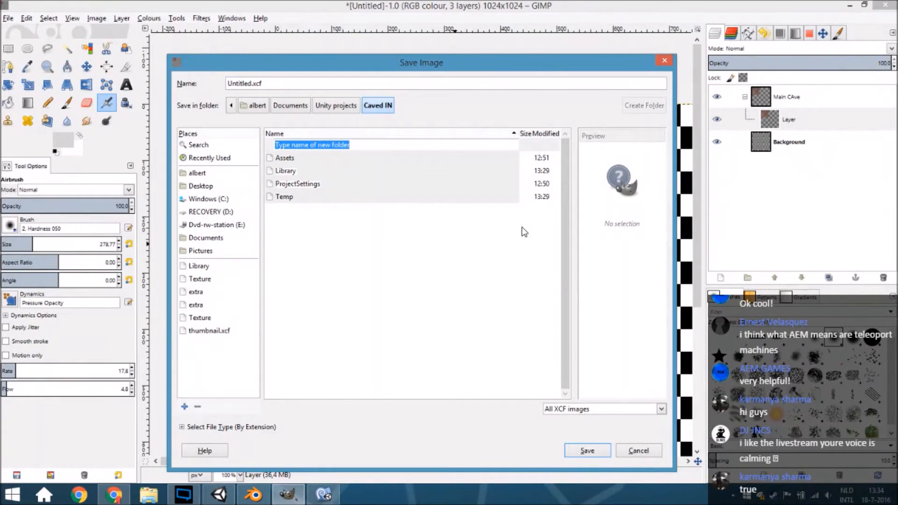
type("Extra")
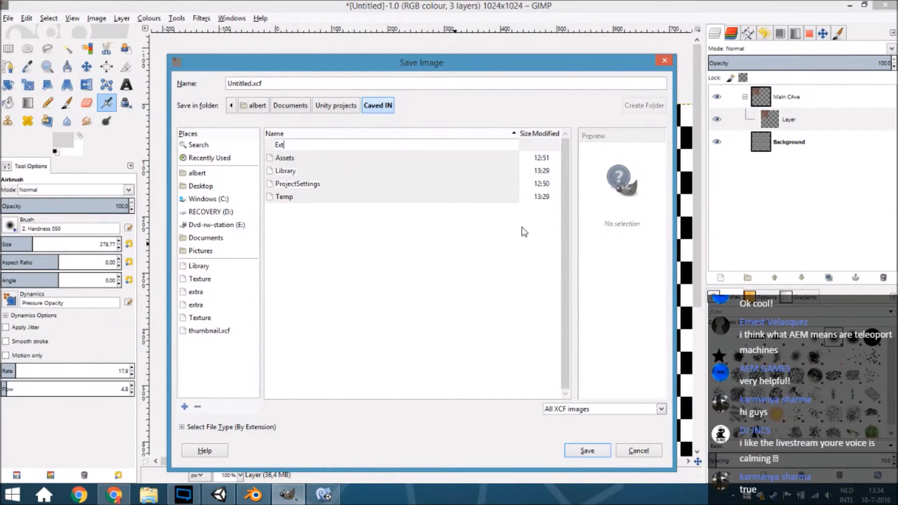
key("Return")
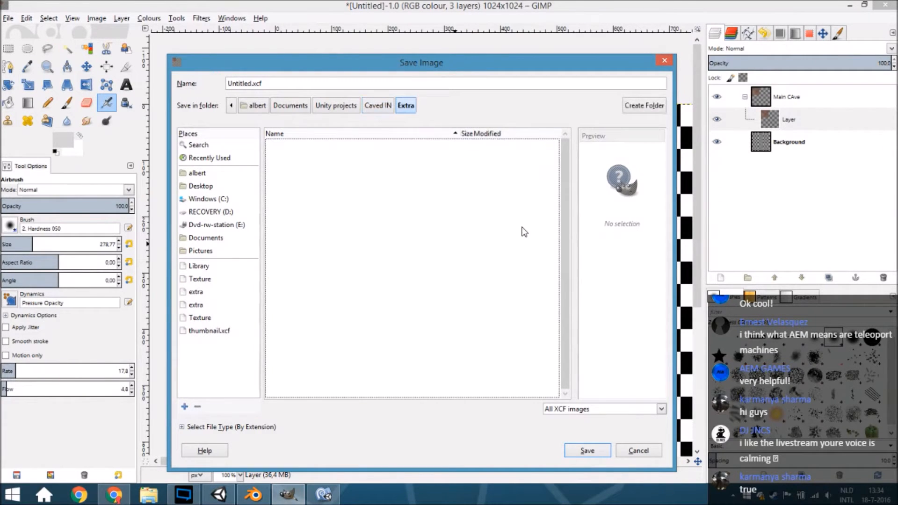
left_click(588, 451)
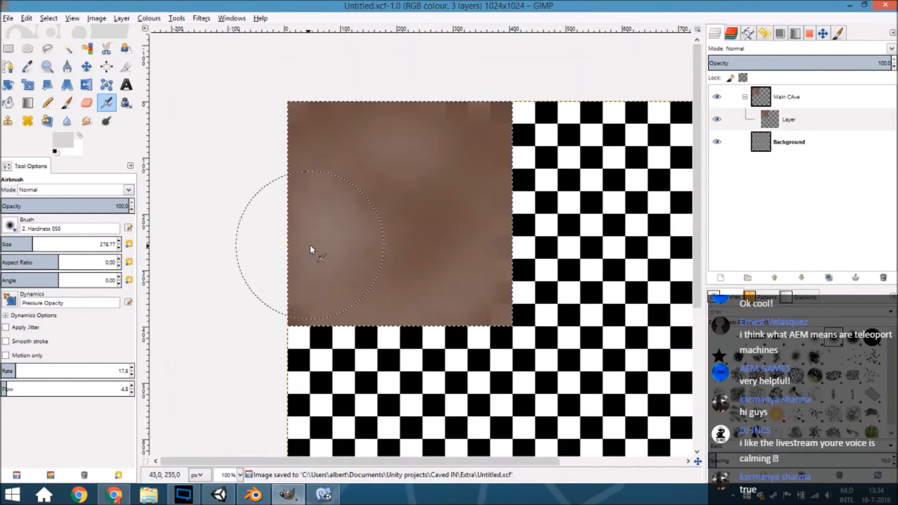
- Export the image as TextureAtlas2.png into Caved IN's Assets/Models/Texture folder with the default PNG options
key("ctrl+shift+e")
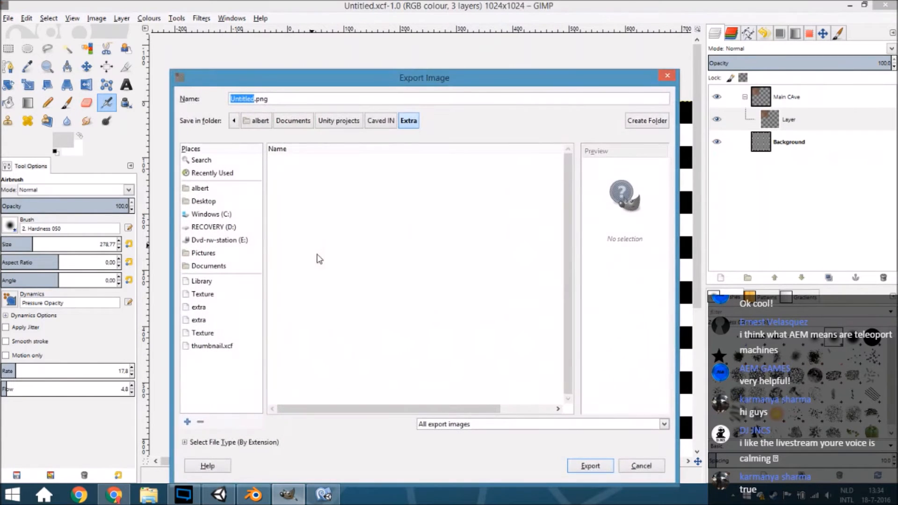
left_click(381, 121)
double_click(344, 160)
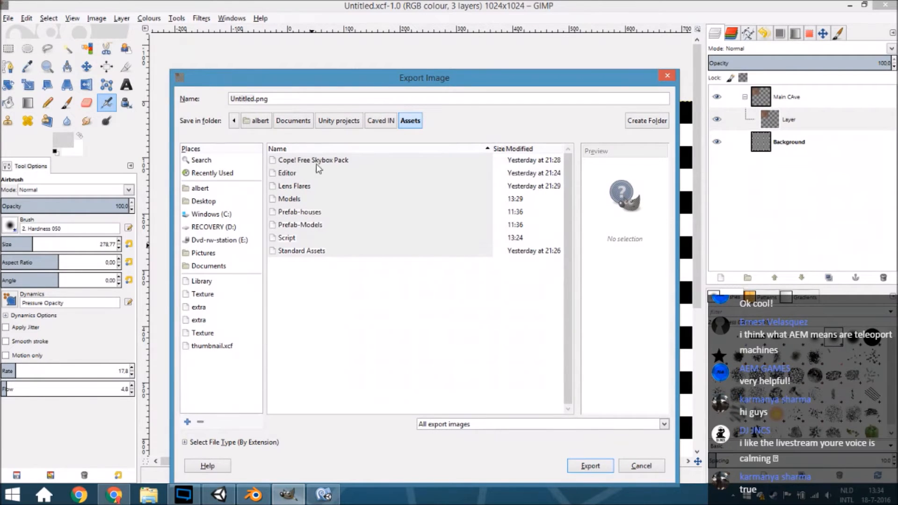
left_click(319, 201)
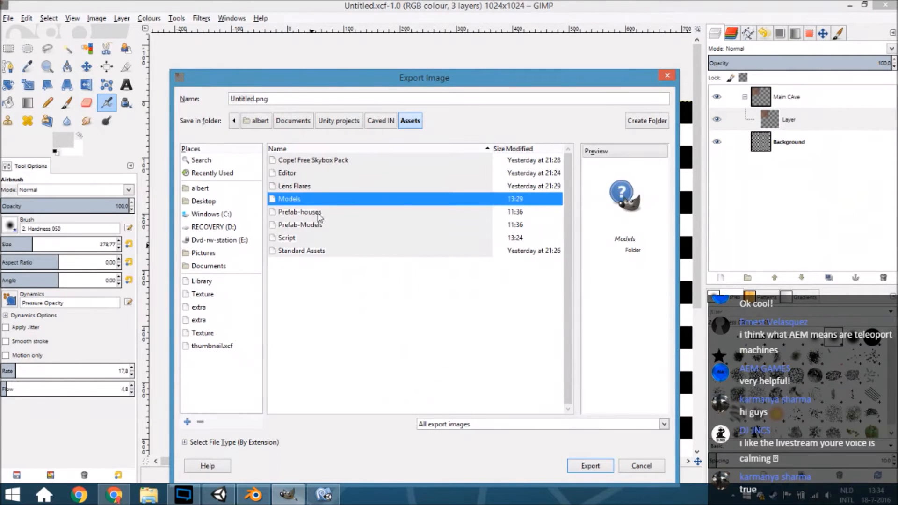
double_click(319, 202)
double_click(317, 186)
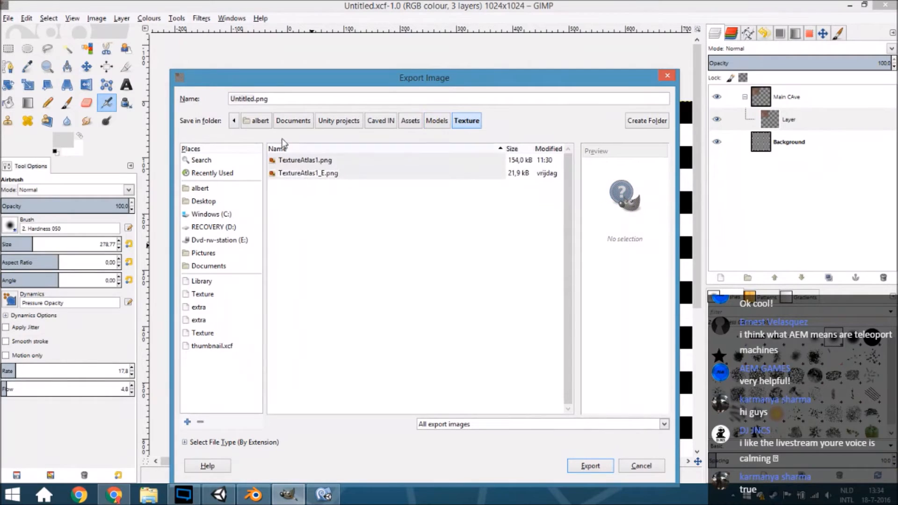
double_click(236, 99)
type("TextureAtlas2")
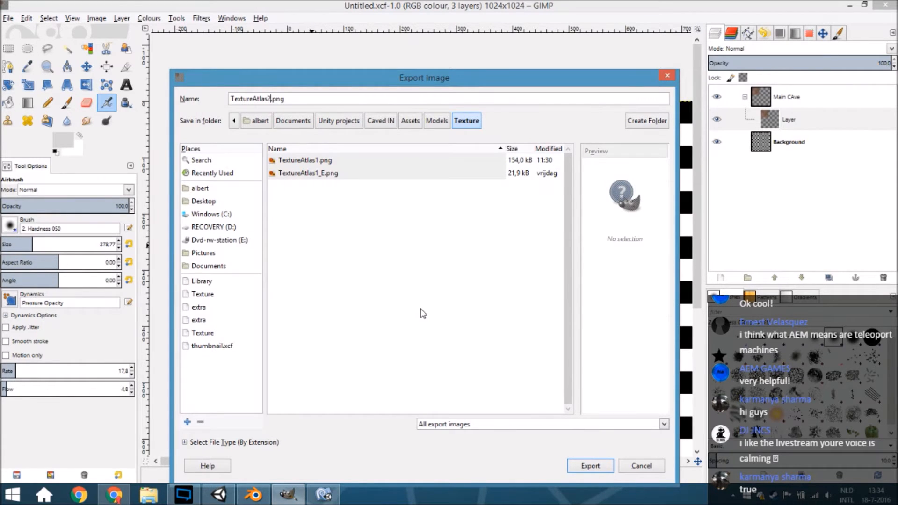
key("Return")
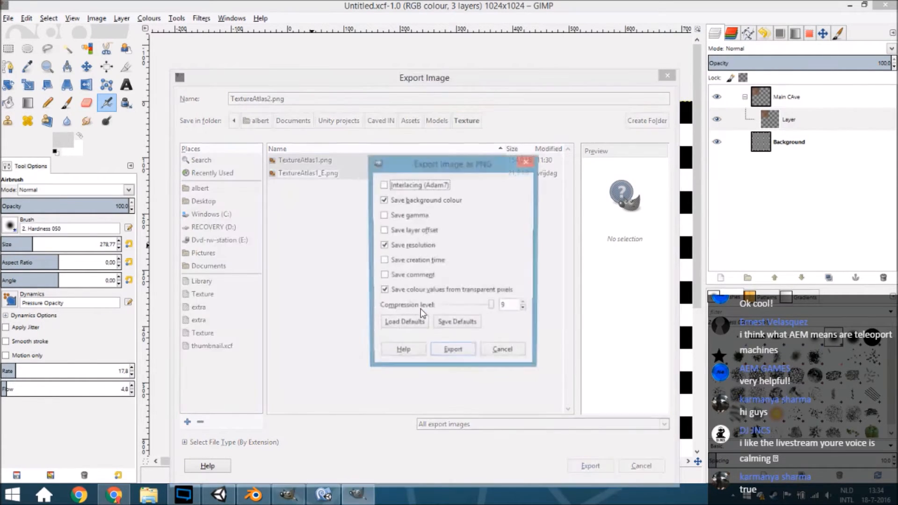
key("Return")
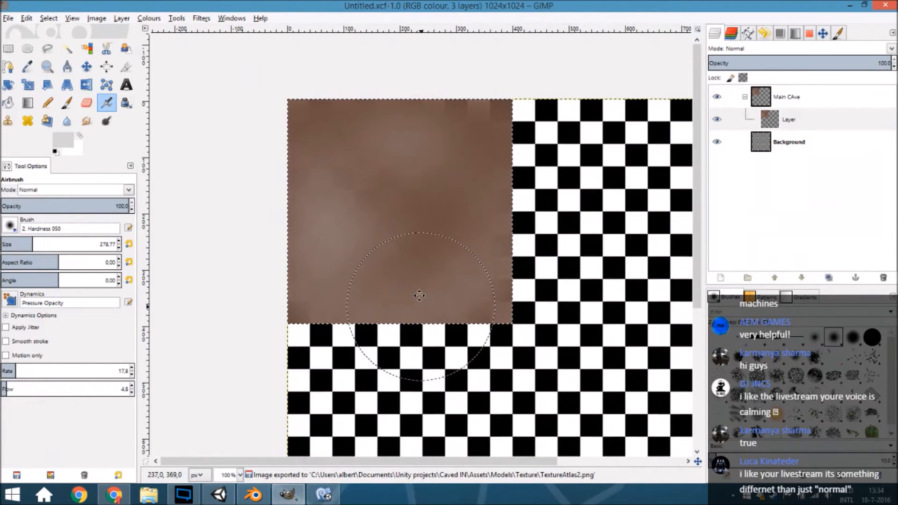
- Export the texture again to TextureAtlas2.png and save the Untitled.xcf file
middle_click_drag(420, 308, 411, 293)
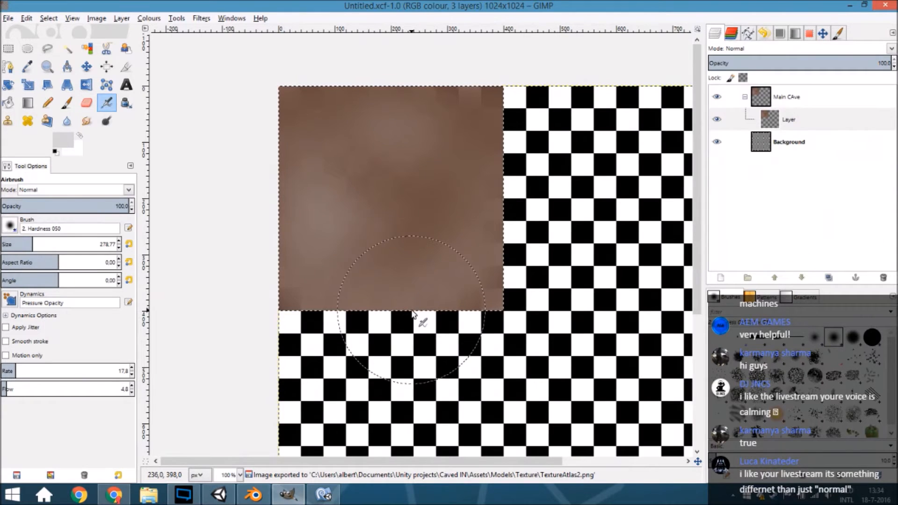
middle_click_drag(384, 339, 355, 309)
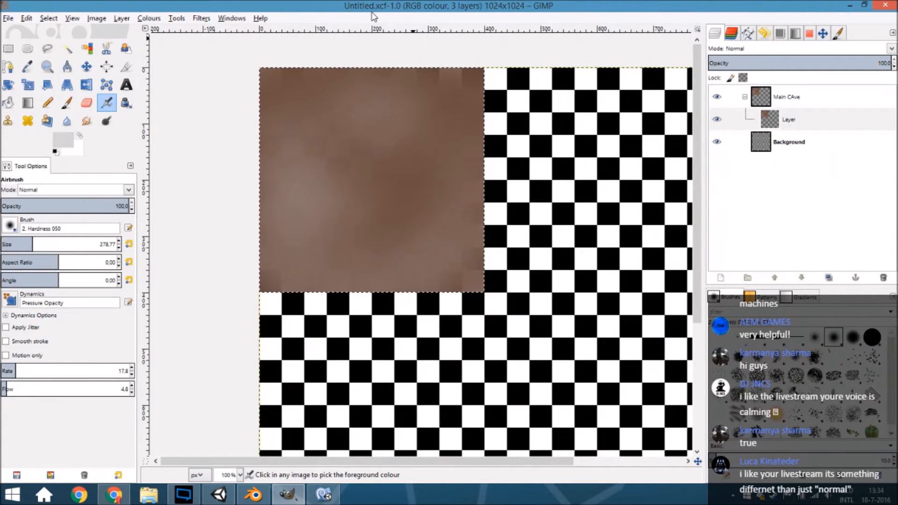
key("ctrl+e")
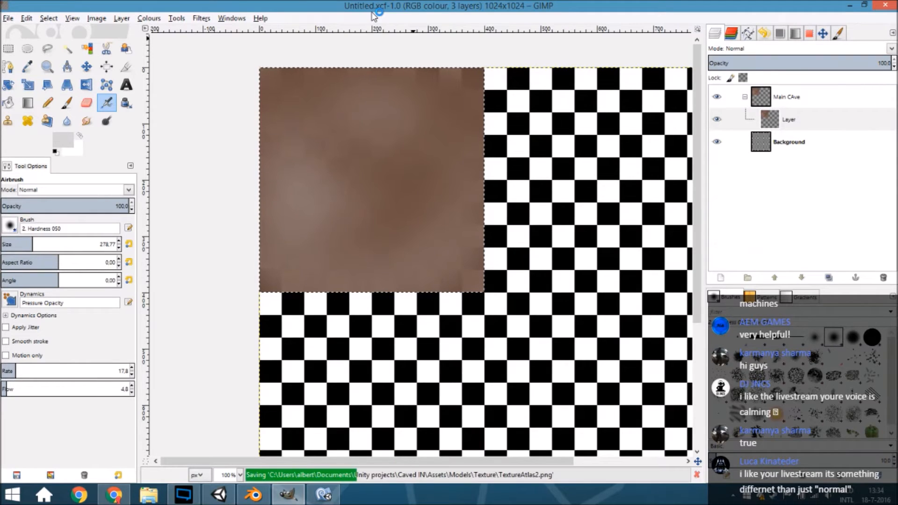
middle_click_drag(381, 201, 405, 196)
key("ctrl+s")
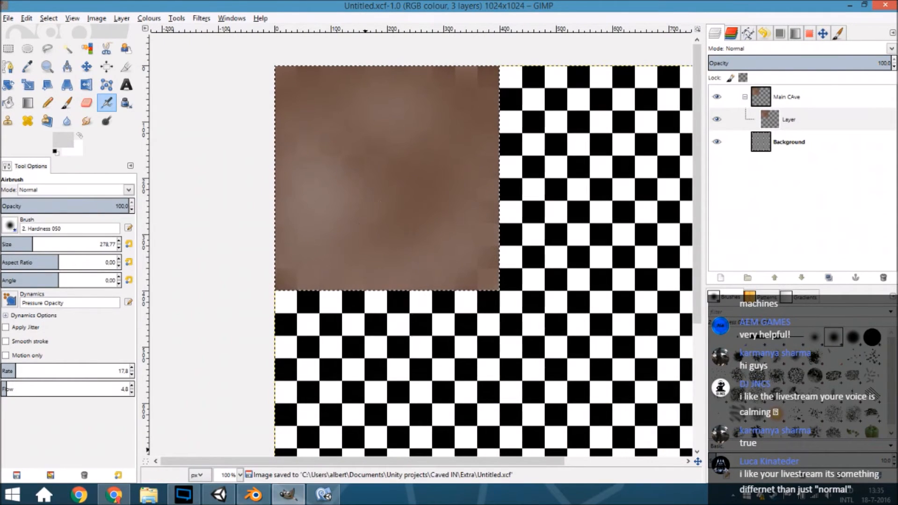
- Switch to Blender and change the screen layout from UV Editing to Default
left_click(219, 495)
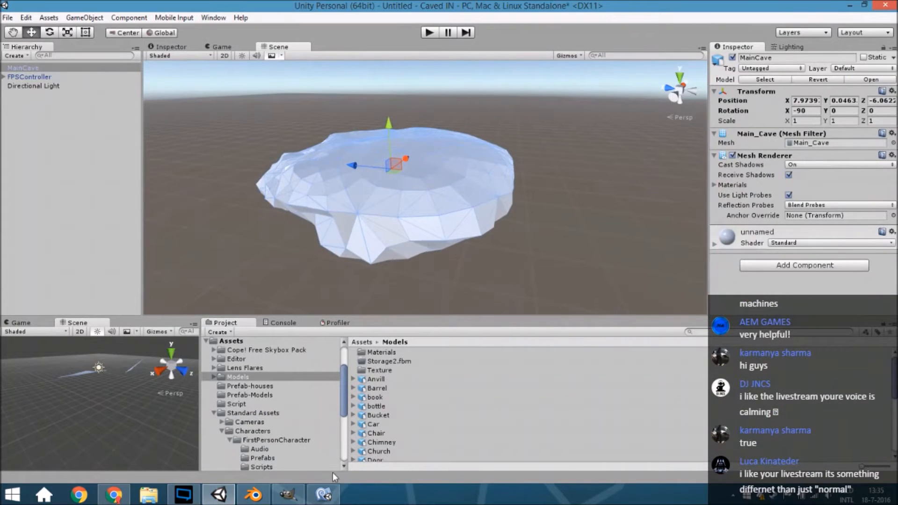
left_click(288, 494)
left_click(253, 495)
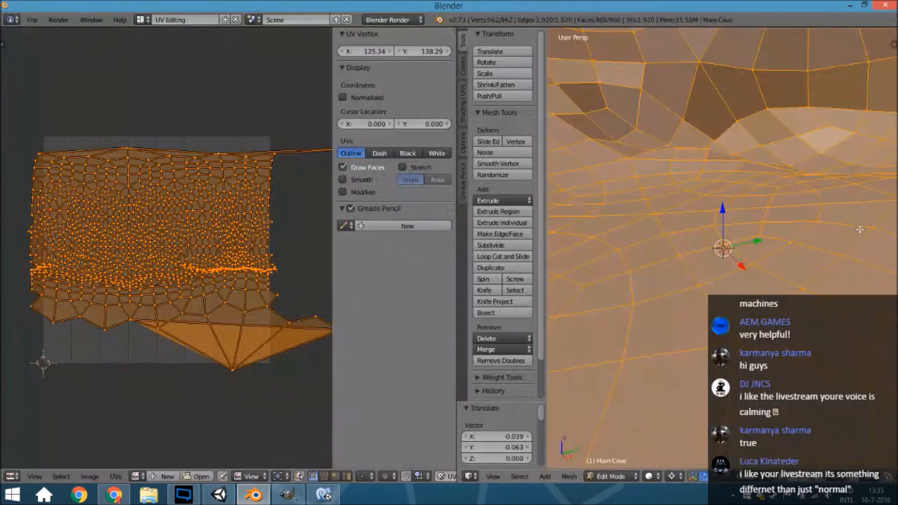
left_click(141, 20)
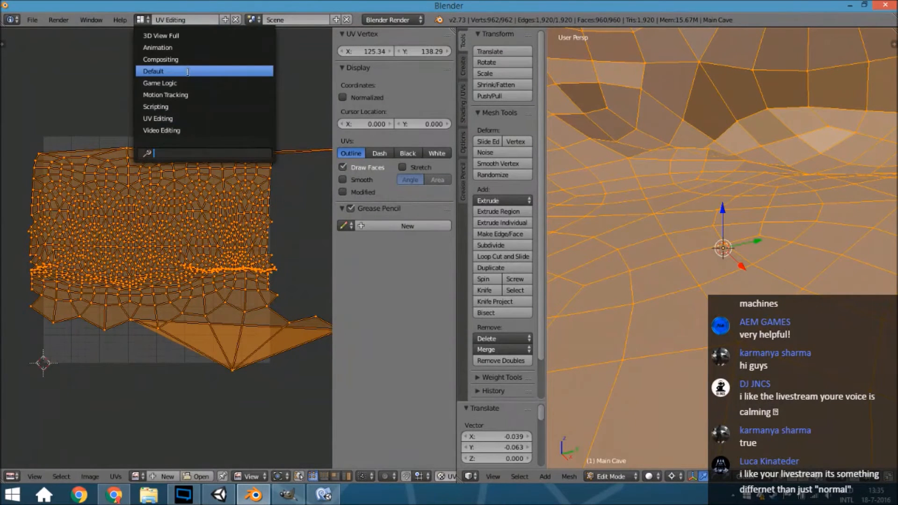
left_click(188, 71)
- Create a new material on the Main Cave object and name it TextureAtlas2
middle_click_drag(500, 242, 508, 251)
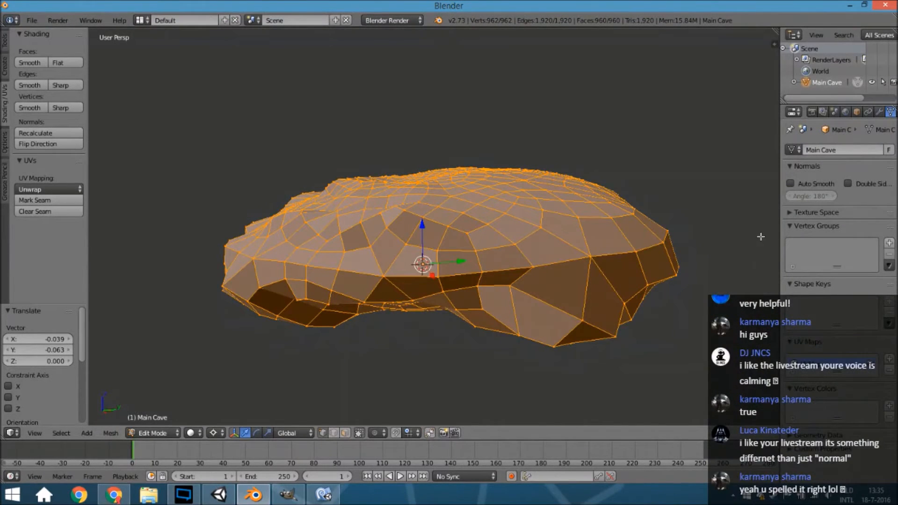
scroll(886, 114, "down", 2)
left_click(876, 112)
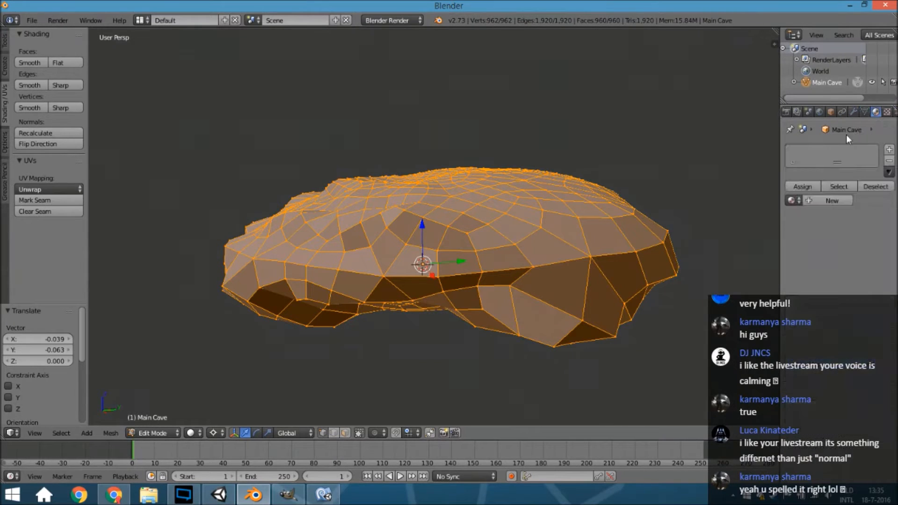
left_click(794, 200)
left_click(811, 200)
left_click(794, 204)
left_click(795, 215)
left_click(796, 202)
left_click(809, 201)
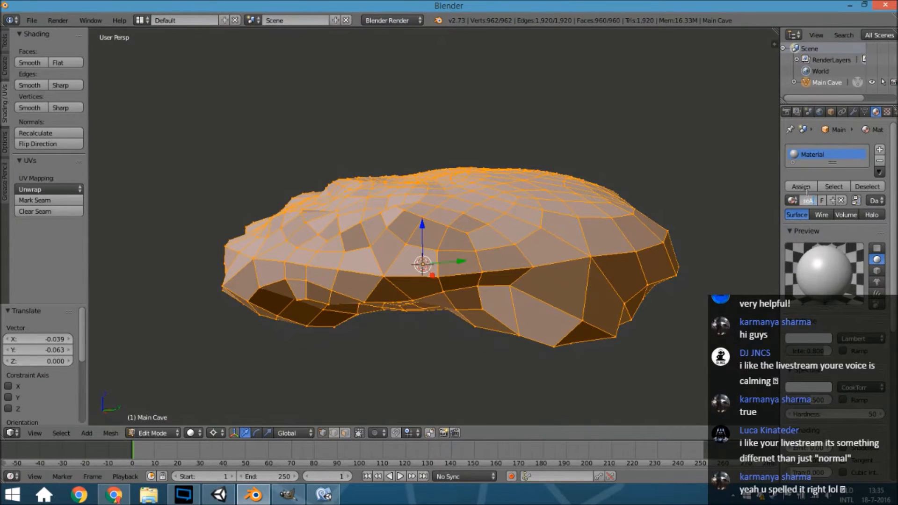
type("TextureAtlas2")
key("Return")
- Add a texture named TextureAtlas2 to the cave's material and set its type to Image or Movie
left_click(887, 112)
left_click(822, 235)
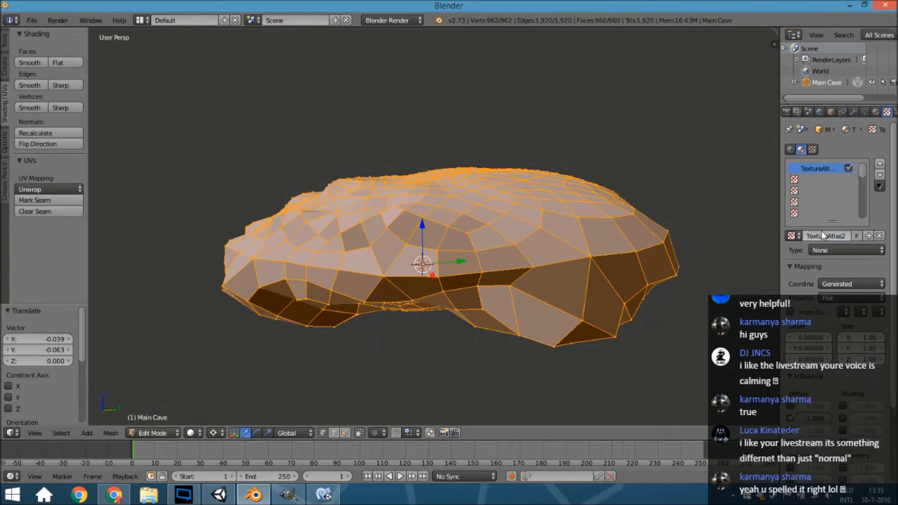
left_click(830, 247)
left_click(823, 175)
scroll(828, 272, "down", 6)
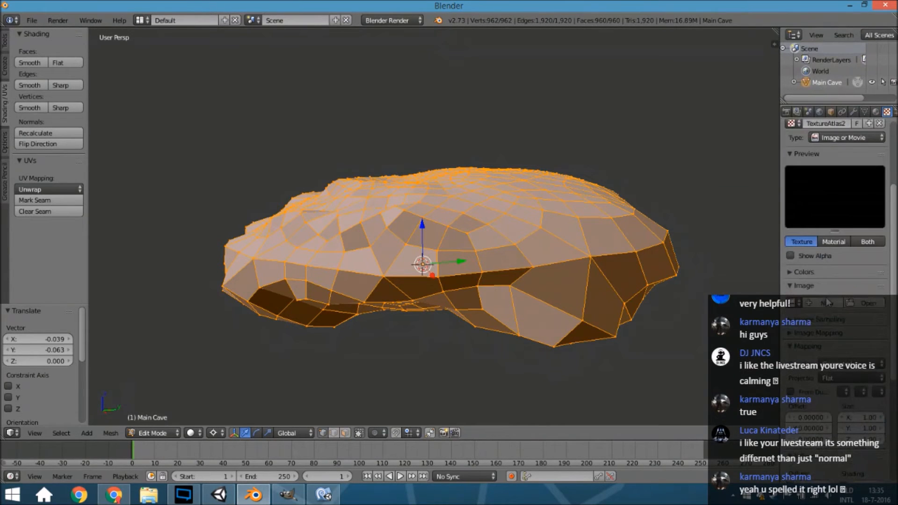
- Load TextureAtlas2.png from Caved IN's Assets/Models/Texture folder as the texture's image
left_click(878, 304)
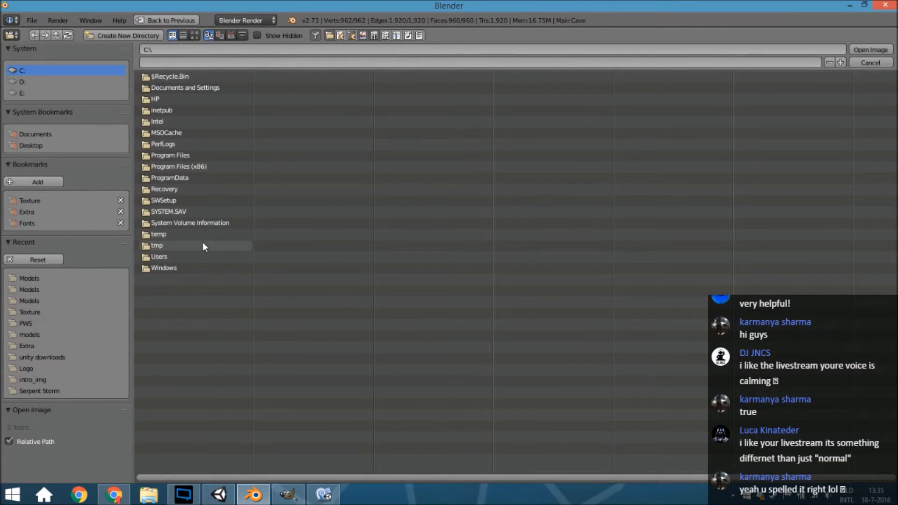
left_click(55, 288)
left_click(172, 76)
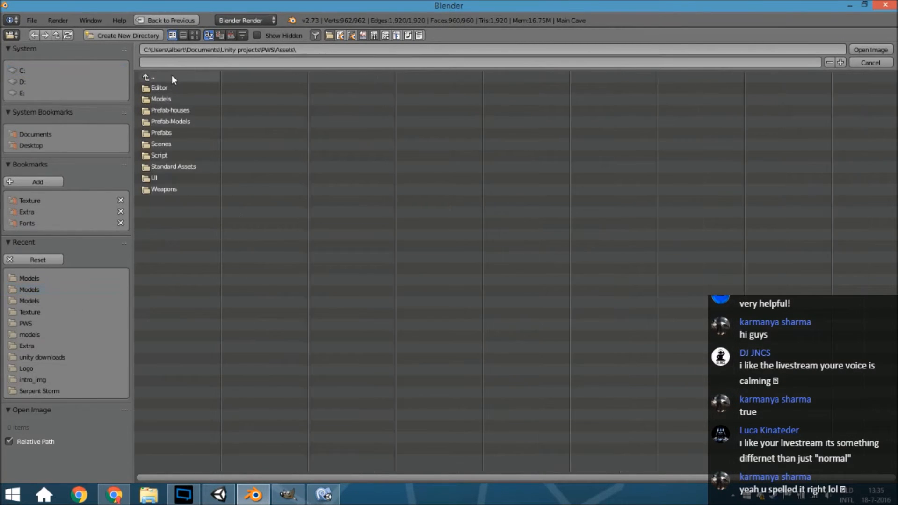
left_click(172, 76)
left_click(172, 76)
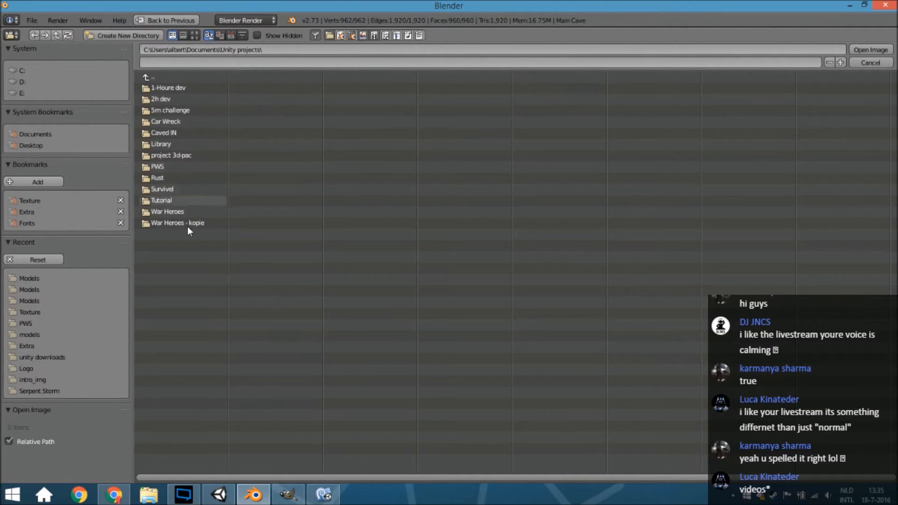
left_click(184, 133)
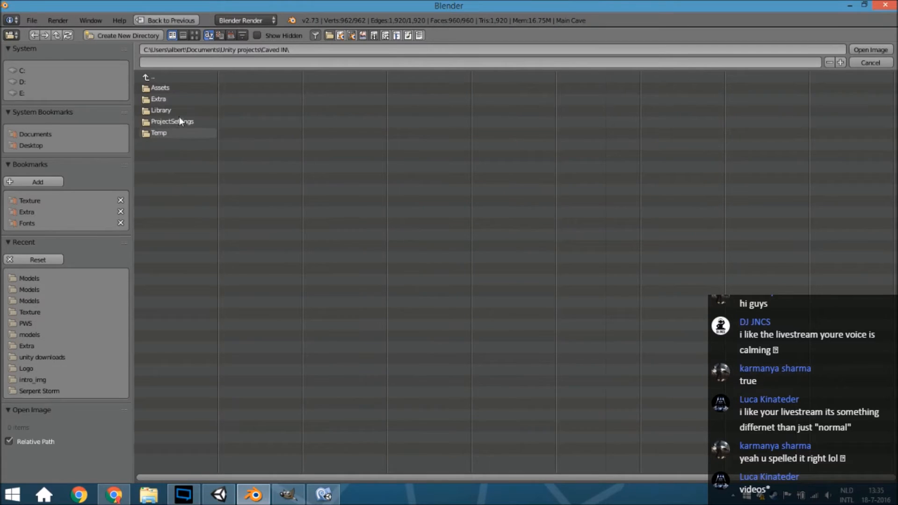
left_click(179, 87)
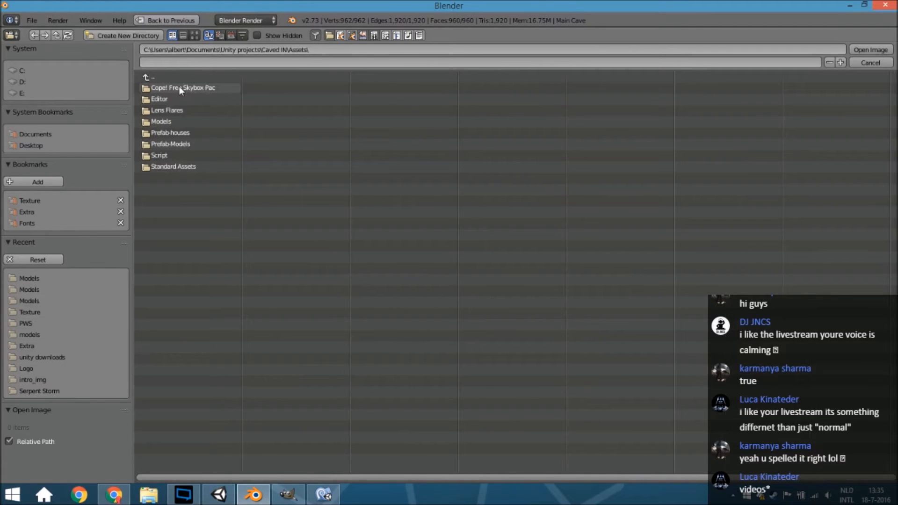
left_click(182, 121)
left_click(175, 110)
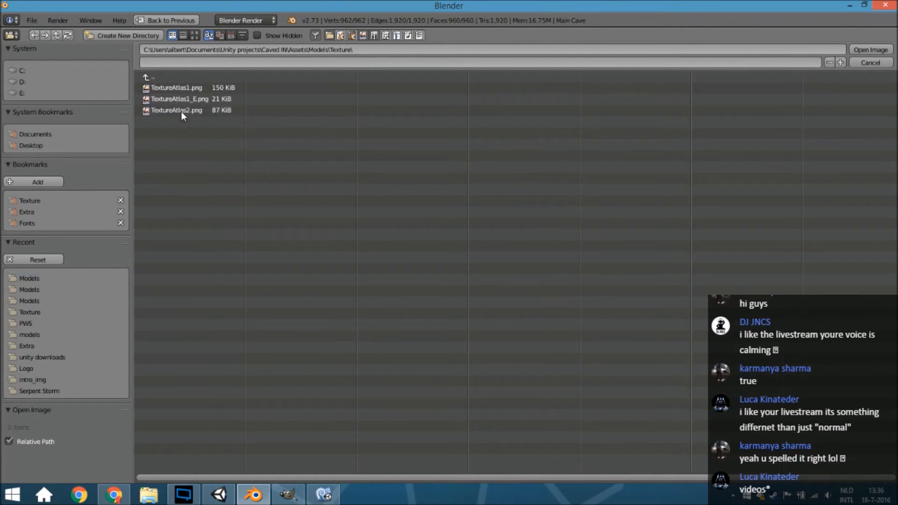
double_click(182, 111)
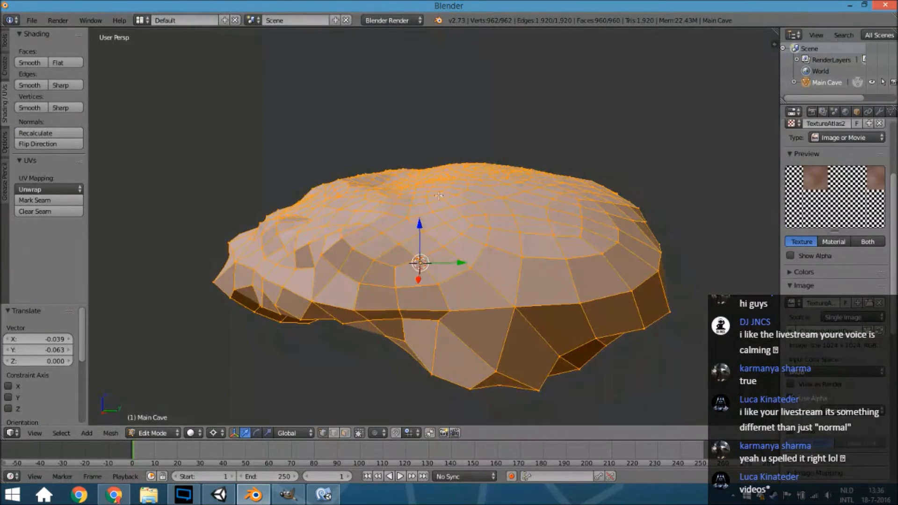
- Change the screen layout to UV Editing and assign TextureAtlas2.png as the image behind the cave's UVs
left_click(143, 20)
left_click(159, 118)
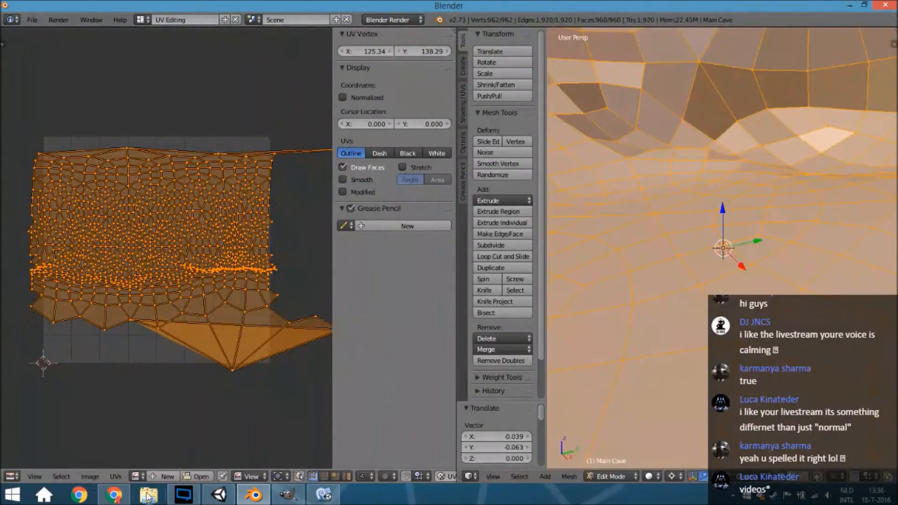
left_click(139, 473)
- Scale and move the cave's whole UV layout onto the brown rock square in the atlas's upper-left corner
scroll(191, 250, "down", 8)
key("s")
left_click(193, 261)
key("s")
left_click(196, 281)
key("g")
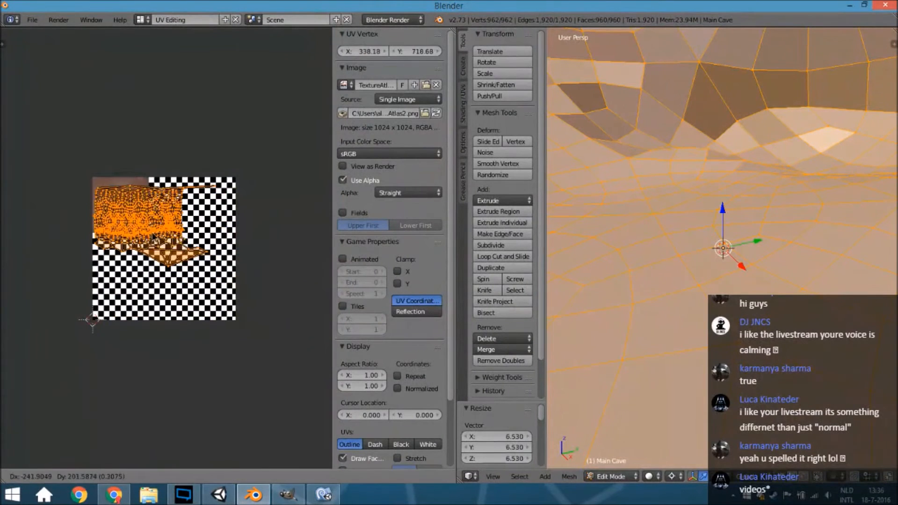
left_click(158, 239)
key("s")
left_click(186, 233)
key("g")
left_click(165, 233)
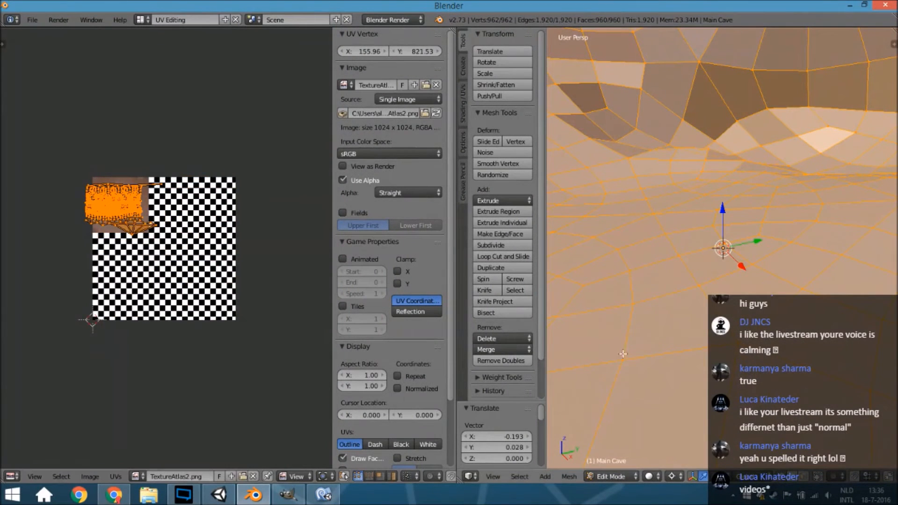
- Set the 3D viewport shading to Texture and check the textured cave in Object Mode
left_click(653, 478)
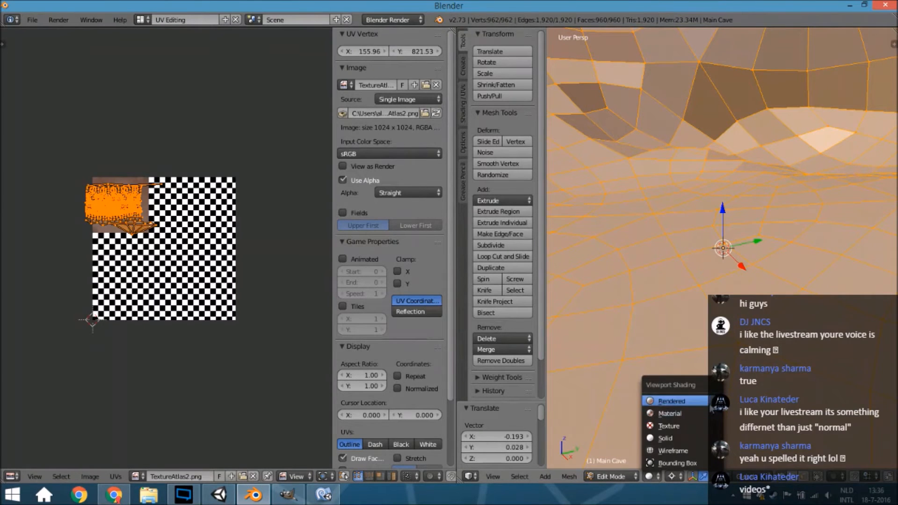
left_click(686, 427)
middle_click_drag(695, 335, 647, 313)
key("Tab")
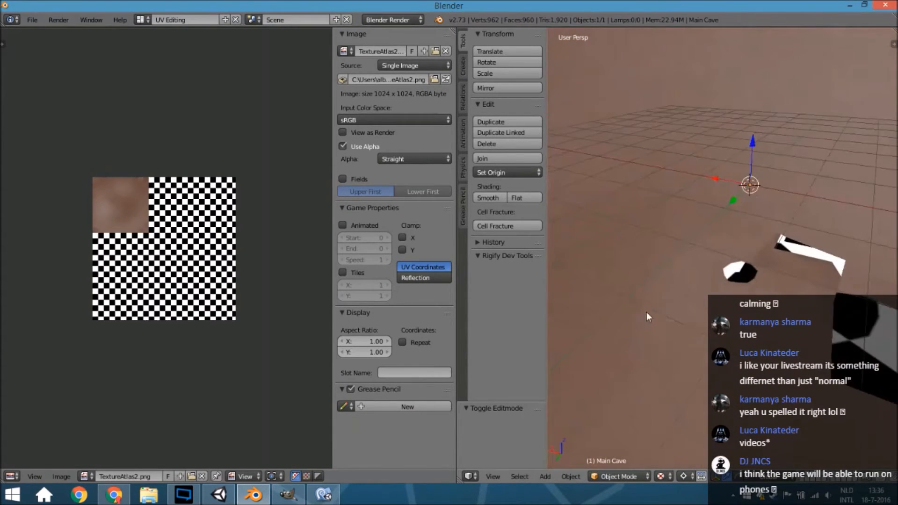
- Return to Edit Mode and scale the UV layout by about 0.839 over the brown rock square
key("Tab")
scroll(180, 236, "up", 4)
key("s")
left_click(180, 221)
middle_click_drag(181, 221, 413, 340)
middle_click_drag(115, 261, 33, 254)
- Try rotating the UV layout by about 40 degrees and undo the rotation
key("r")
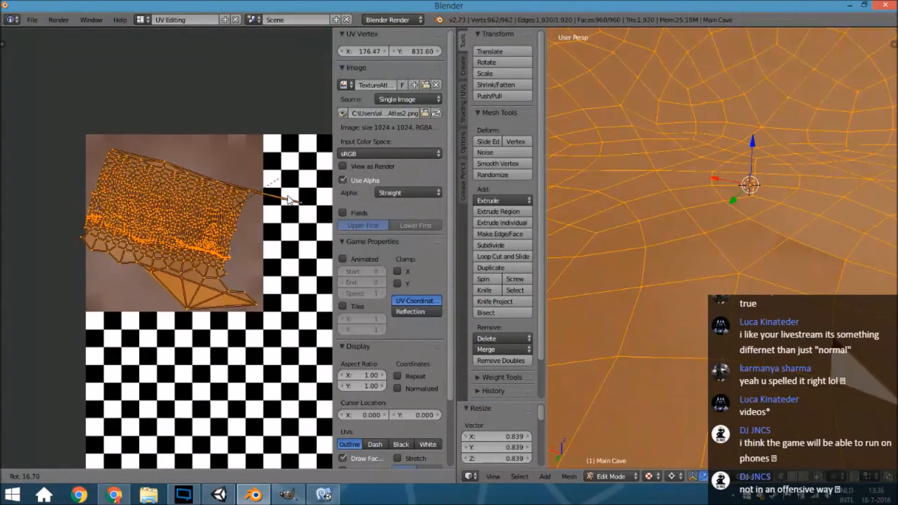
left_click(305, 270)
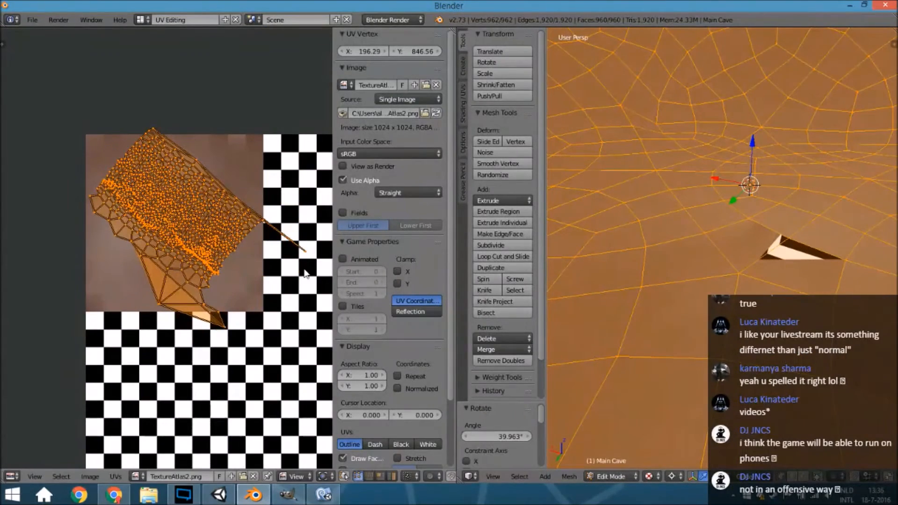
key("ctrl+z")
- Scale the UV layout by about 0.887 and reposition it over the brown rock square
key("s")
left_click(290, 271)
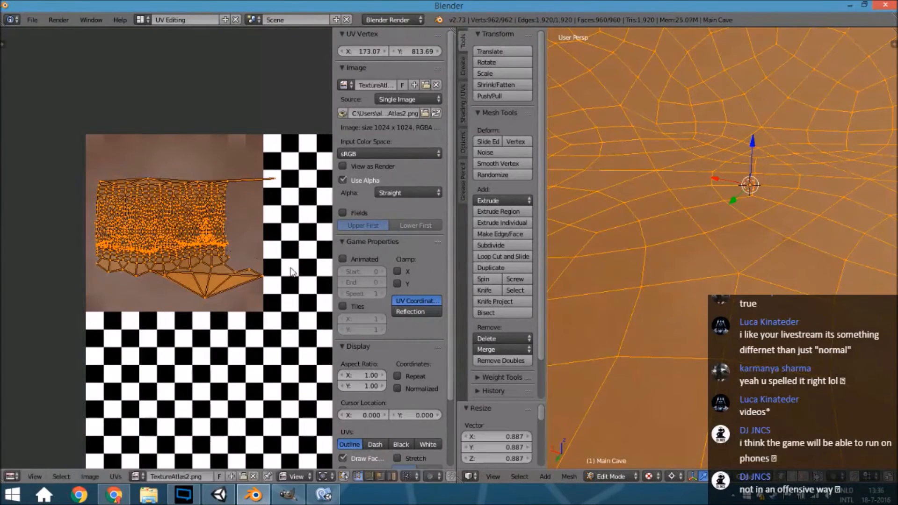
key("g")
left_click(278, 250)
- Move the protruding UV vertex at the layout's upper-right corner inside the brown rock square
right_click(266, 156)
key("g")
left_click(235, 152)
- Select all UVs, enlarge the layout slightly and shift it to fit the brown rock square
key("a")
key("s")
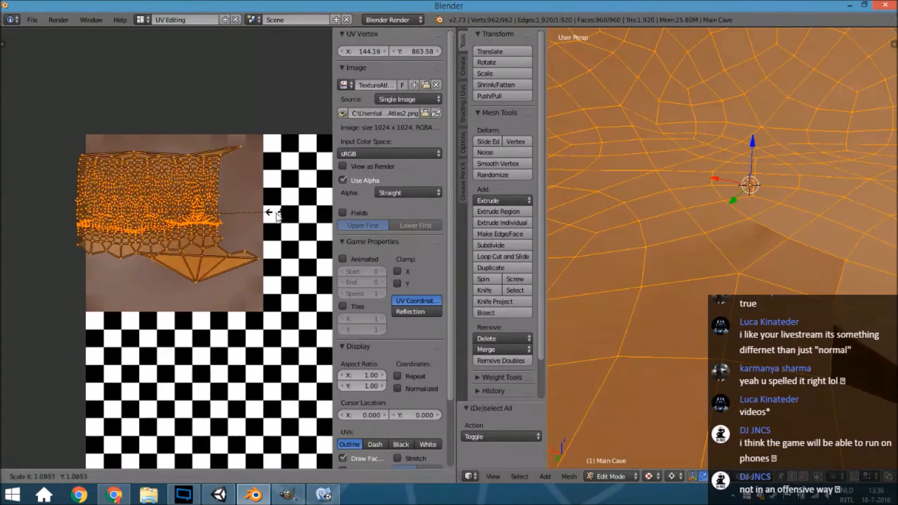
left_click(280, 218)
key("g")
left_click(271, 266)
- Pull the UV vertex at the layout's lower-right tip inside the brown rock square
right_click(262, 267)
key("g")
left_click(263, 271)
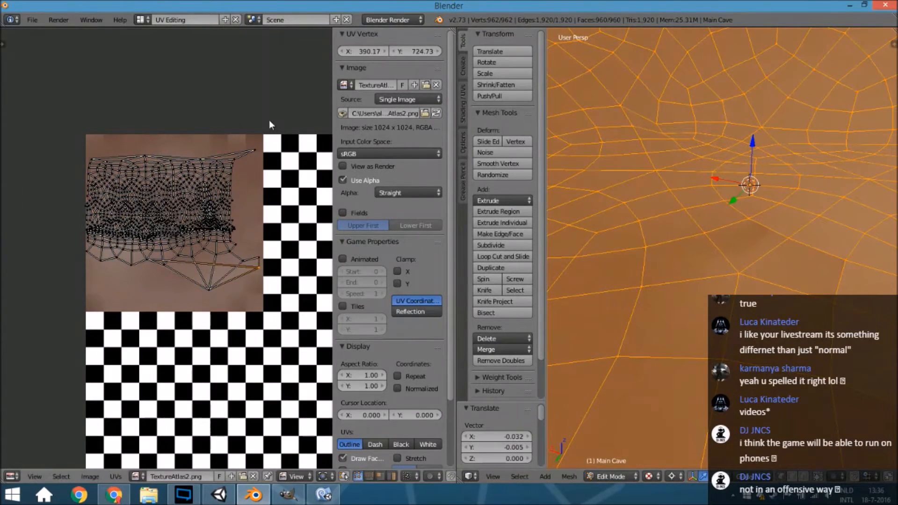
- Leave Edit Mode and inspect the texture on the inside of the cave
key("Tab")
scroll(270, 191, "down", 3)
middle_click_drag(757, 265, 681, 230)
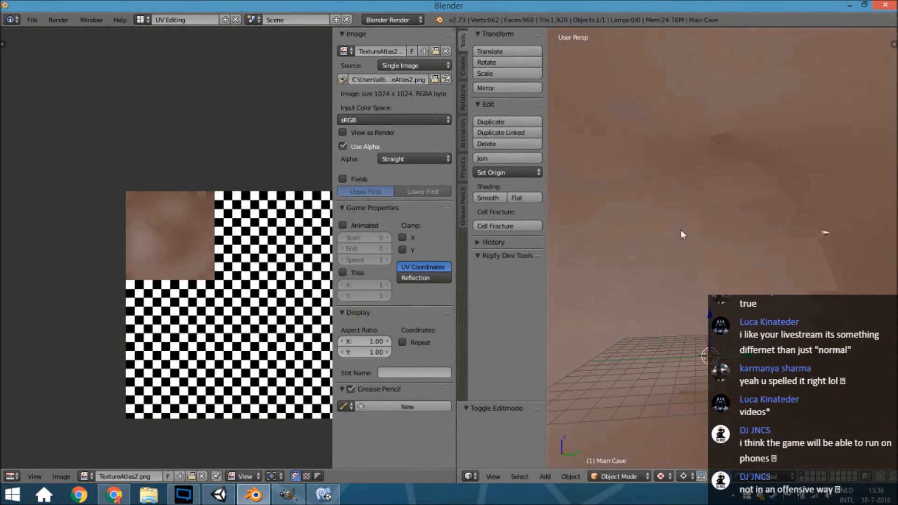
- Rotate the entire cave mesh 180 degrees around the X axis in Edit Mode
key("Tab")
scroll(795, 211, "down", 5)
key("r")
key("x")
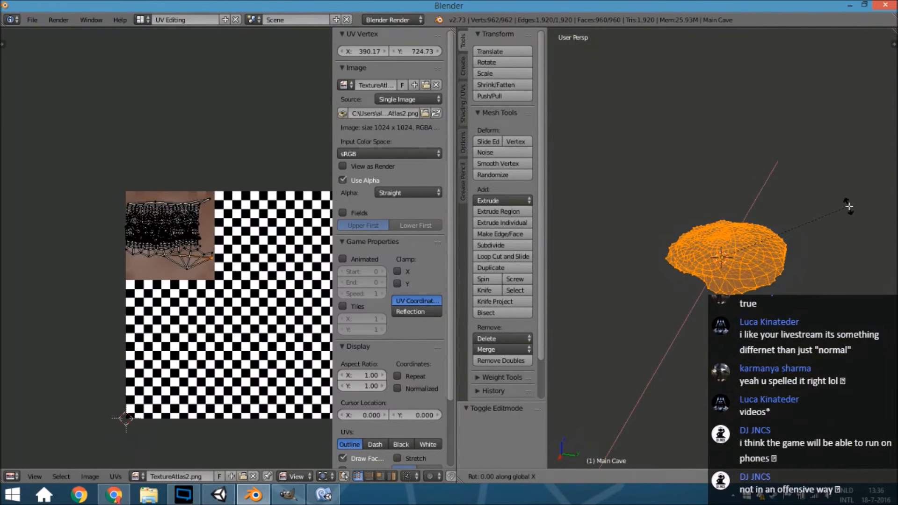
type("180")
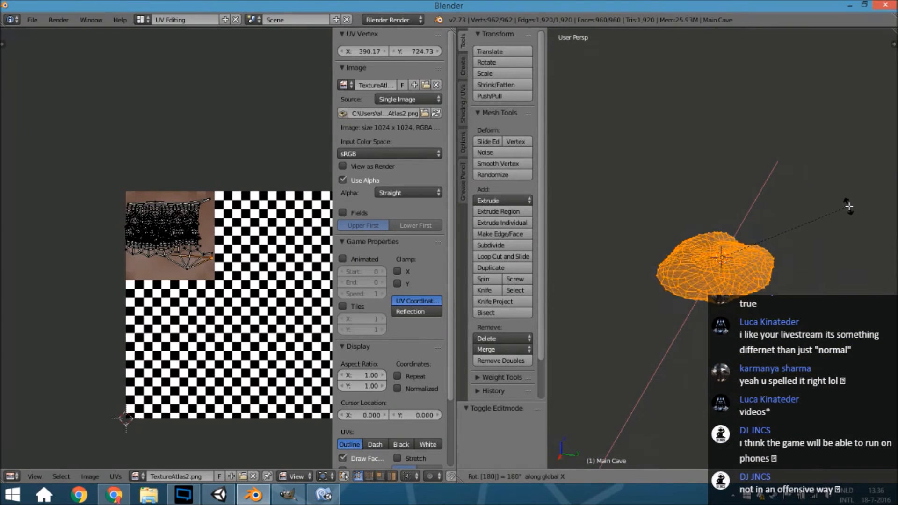
key("Return")
- Raise the cave mesh about 18.94 units along Z in front orthographic view so its underside sits on the ground line
scroll(837, 295, "up", 4)
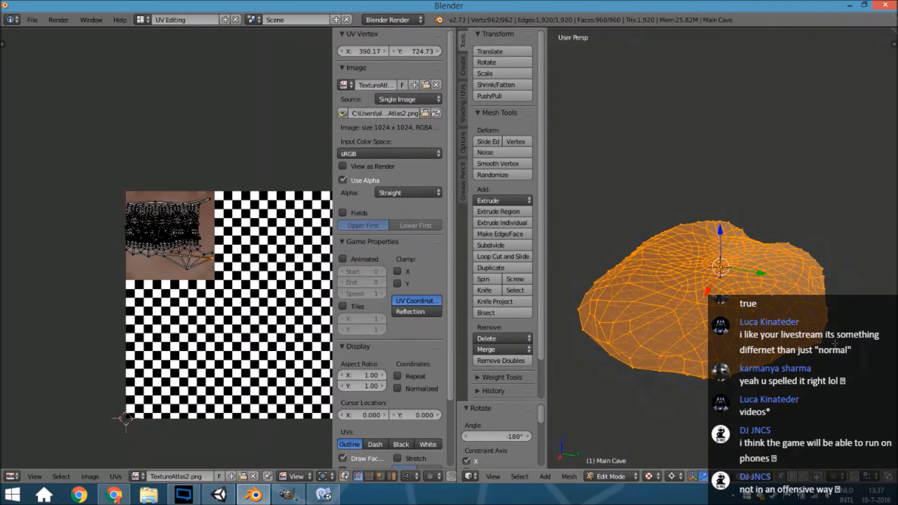
middle_click_drag(840, 394, 781, 357)
key("g")
key("z")
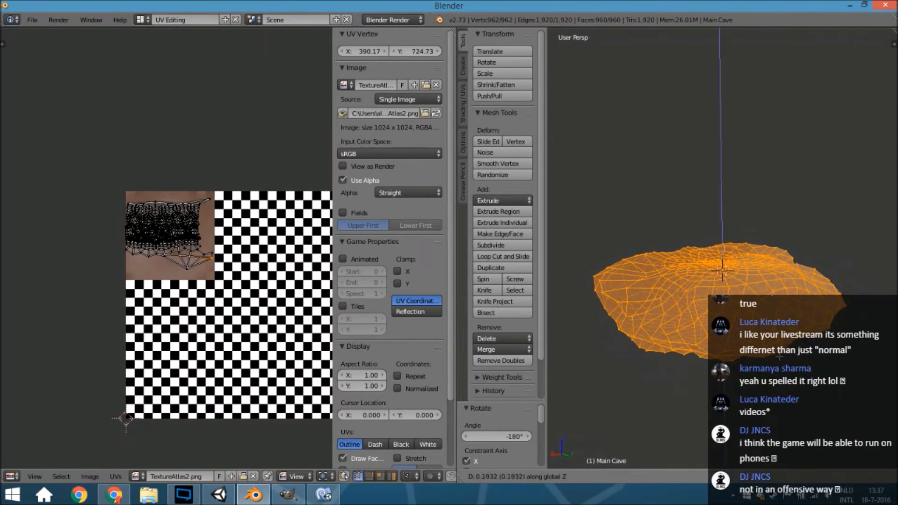
key("Return")
key("KP_1")
key("KP_5")
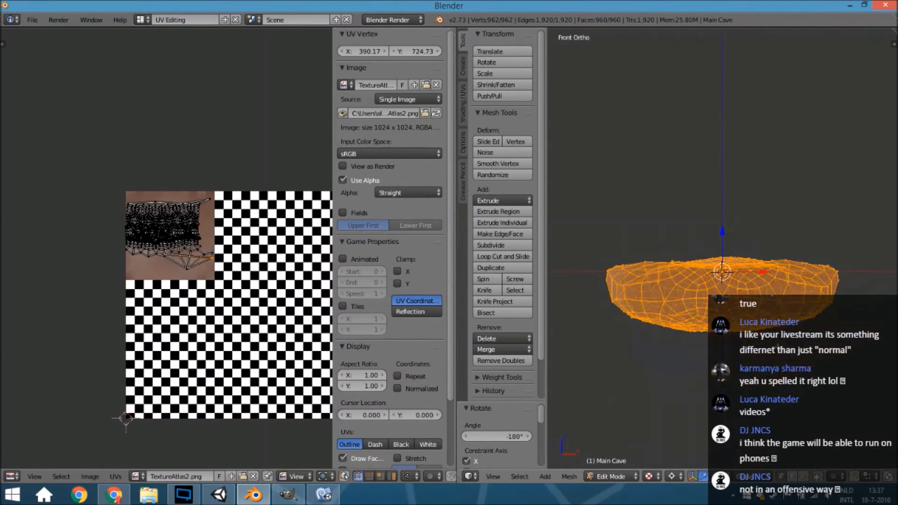
key("g")
key("z")
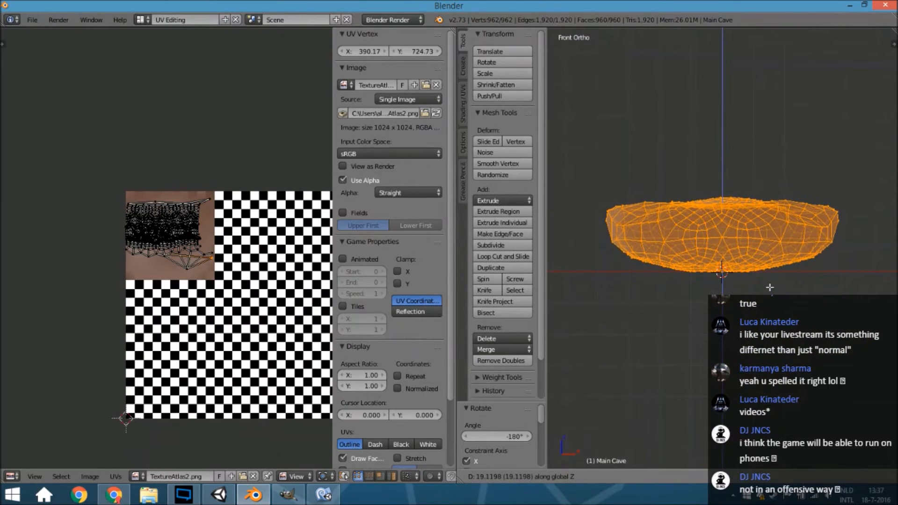
key("Return")
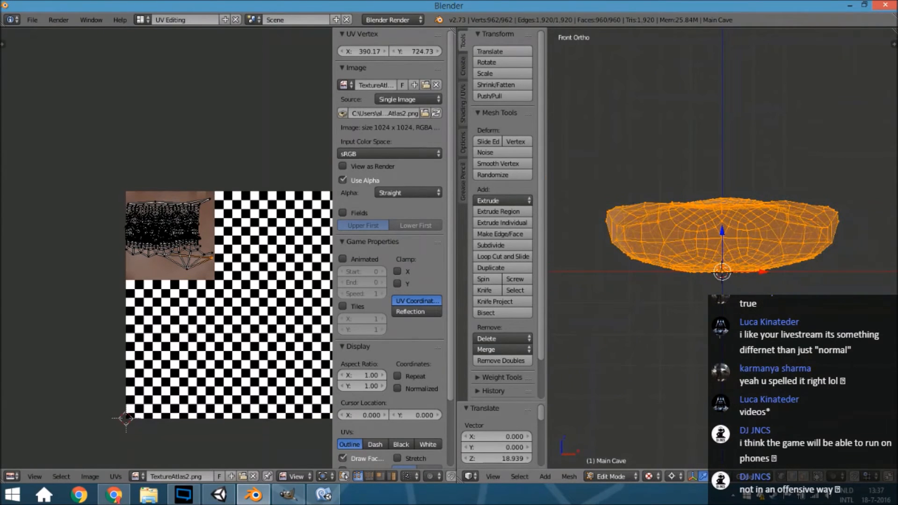
- Lower the vertices at the cave's left end about 5.8 units along Z using proportional editing with a size of about 25.55
key("a")
key("b")
left_click_drag(604, 214, 621, 244)
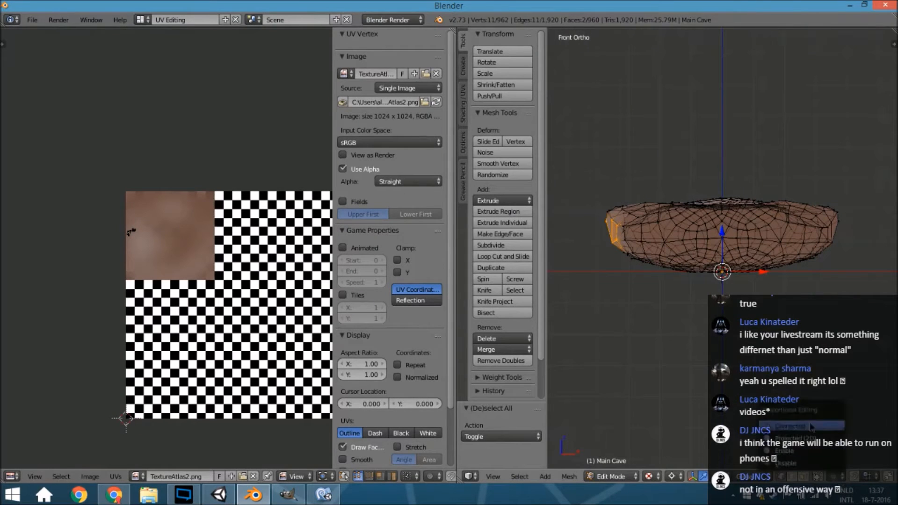
key("g")
right_click(624, 271)
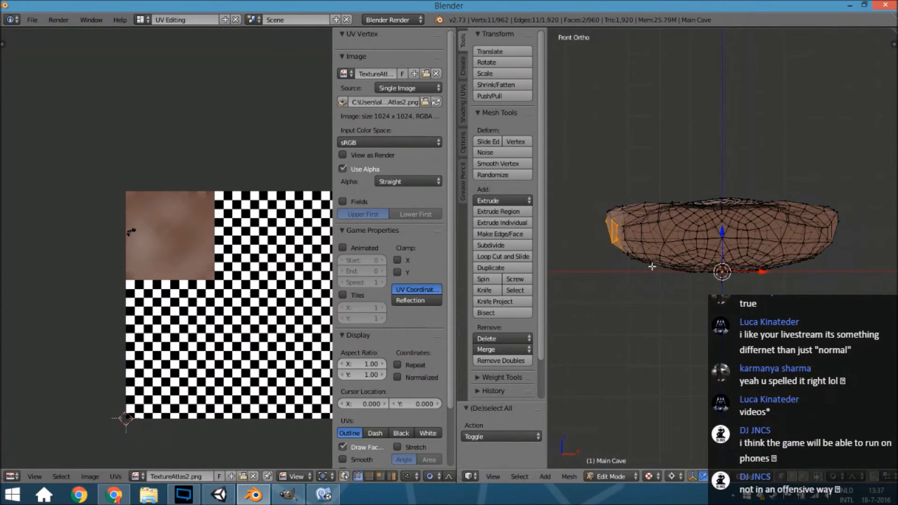
key("g")
key("z")
scroll(643, 257, "down", 2)
scroll(643, 263, "down", 20)
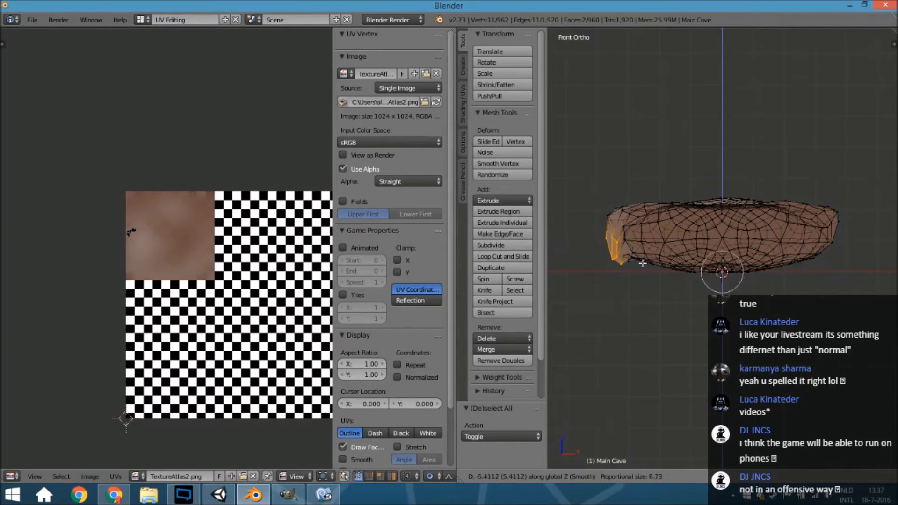
scroll(643, 264, "down", 2)
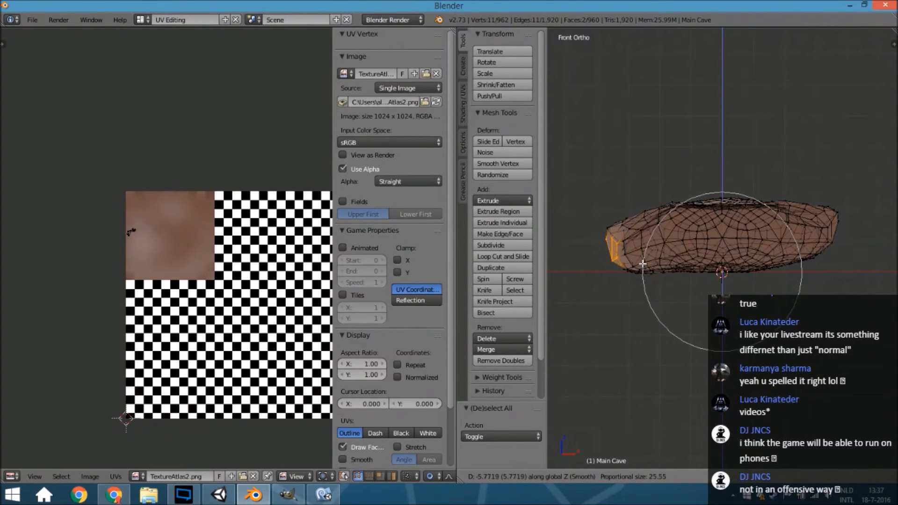
left_click(642, 262)
- Lower the vertices at the cave's right end about 2.3 units along Z using proportional editing with a size of about 37.40
key("a")
key("b")
left_click_drag(808, 203, 856, 265)
key("g")
key("z")
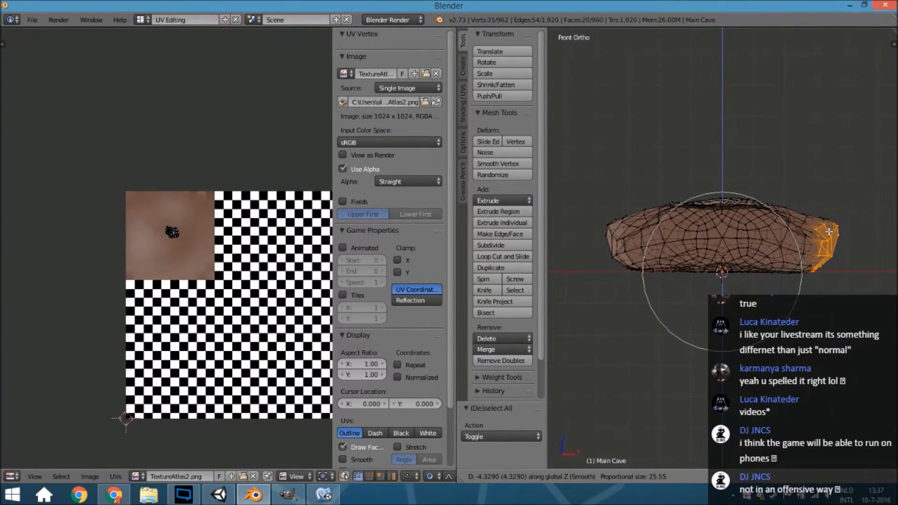
scroll(830, 225, "down", 2)
scroll(830, 226, "down", 2)
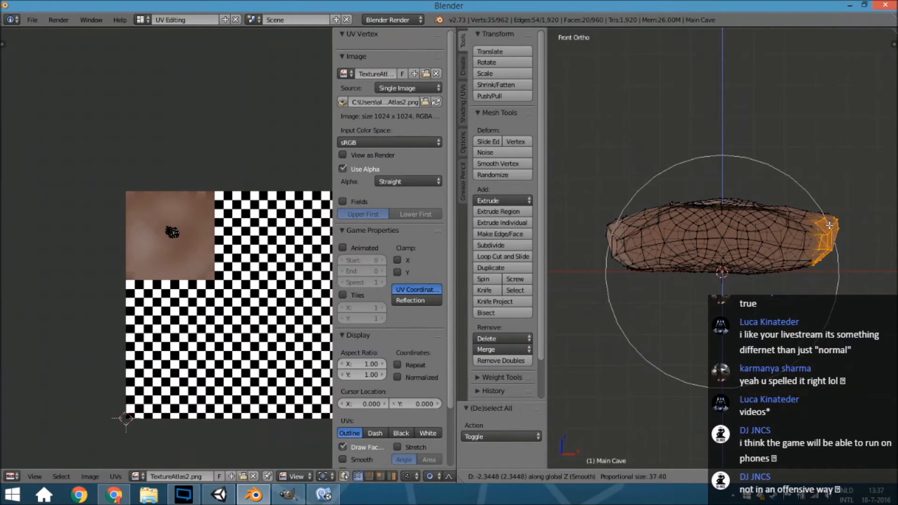
left_click(830, 226)
- Leave Edit Mode, switch to solid shading in perspective view and inspect the cave's interior
key("Tab")
middle_click_drag(823, 276, 710, 314)
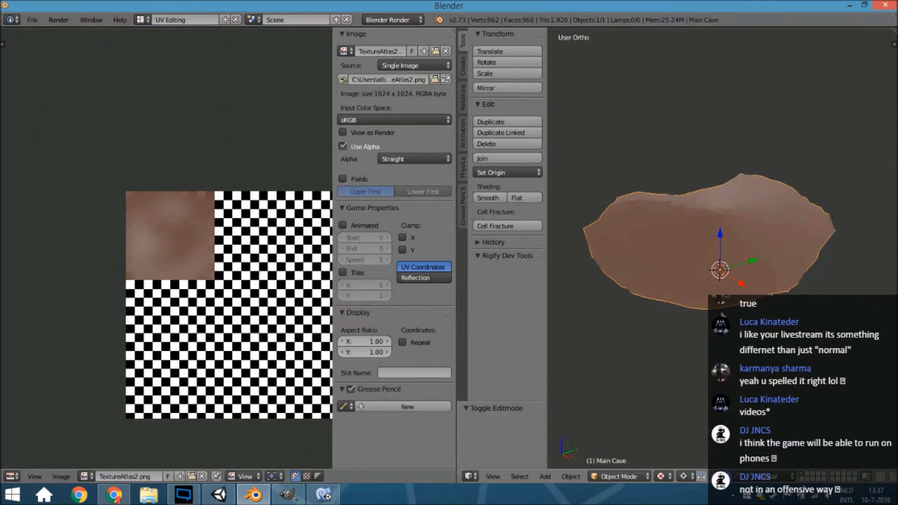
key("KP_5")
key("z")
key("z")
scroll(723, 314, "up", 5)
scroll(722, 313, "up", 2)
middle_click_drag(728, 301, 741, 277)
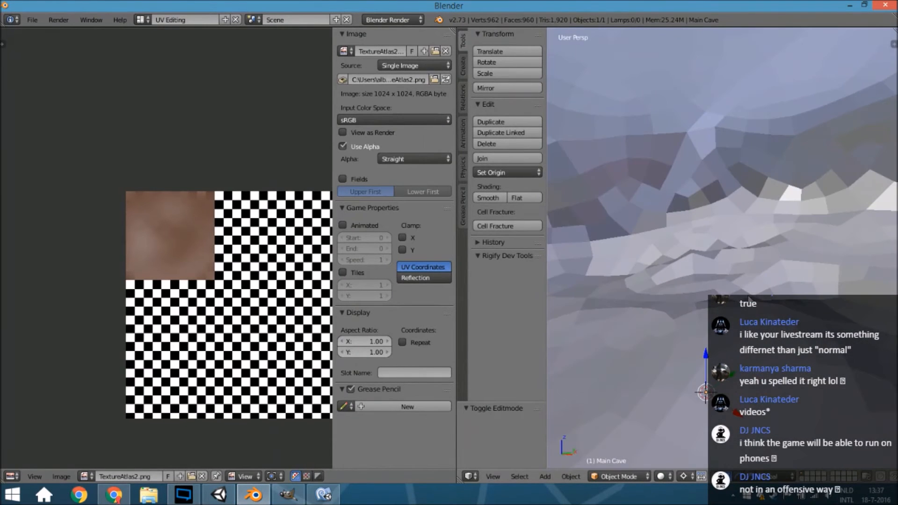
- Export the cave as FBX over MainCave.fbx in Caved IN's Assets/Models folder
left_click(31, 20)
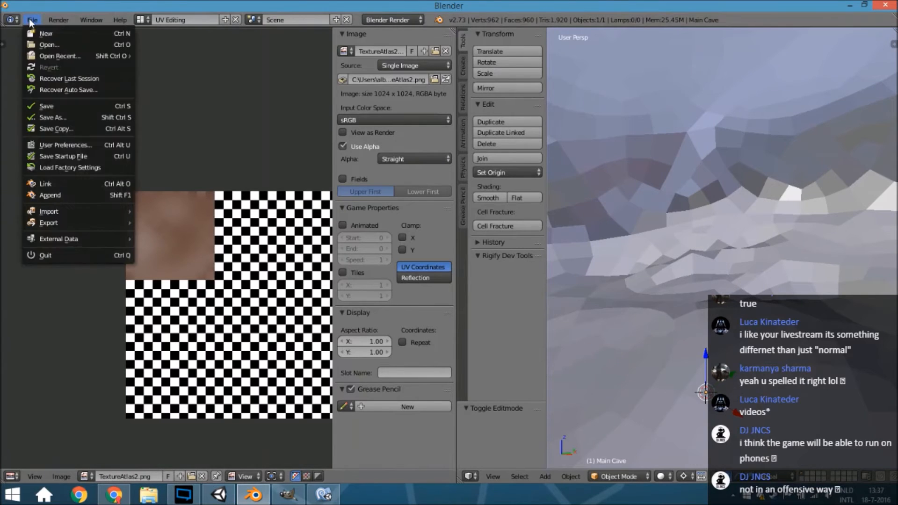
mouse_move(82, 224)
left_click(244, 280)
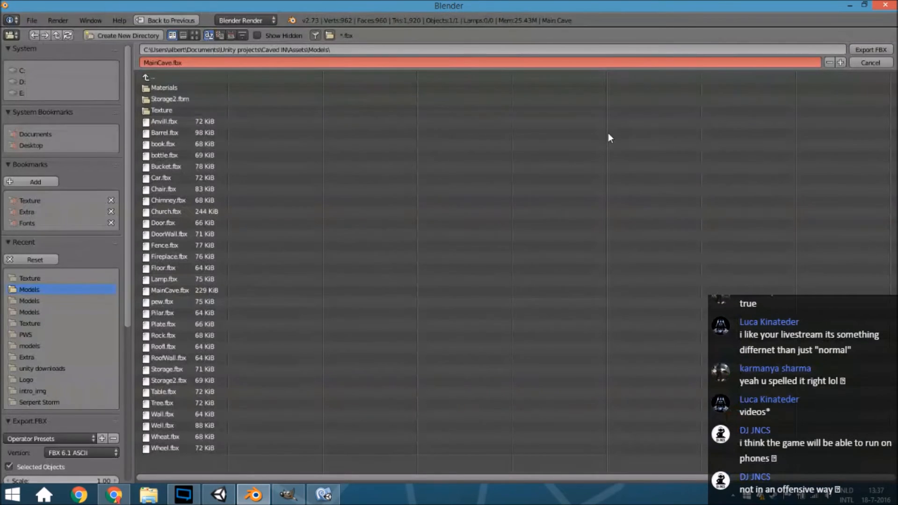
left_click(870, 49)
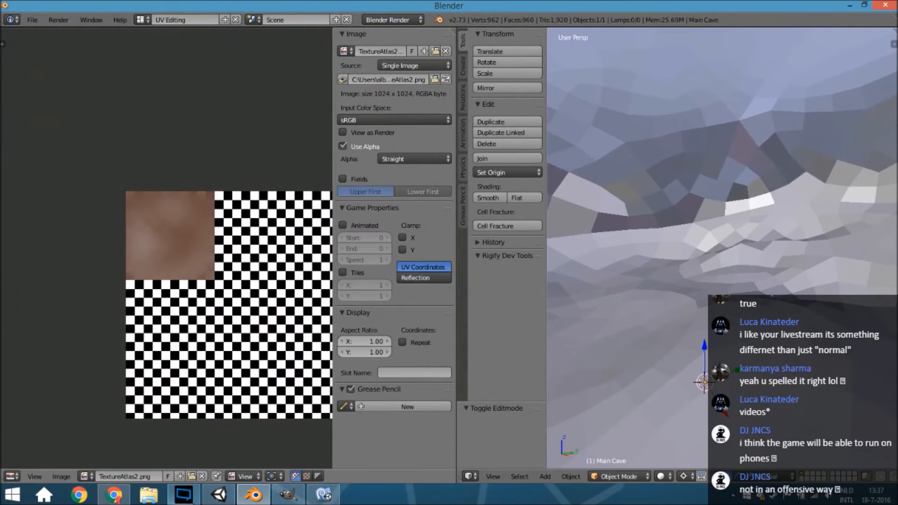
- Switch to Unity and inspect the interior of the updated MainCave model in the scene
left_click(218, 495)
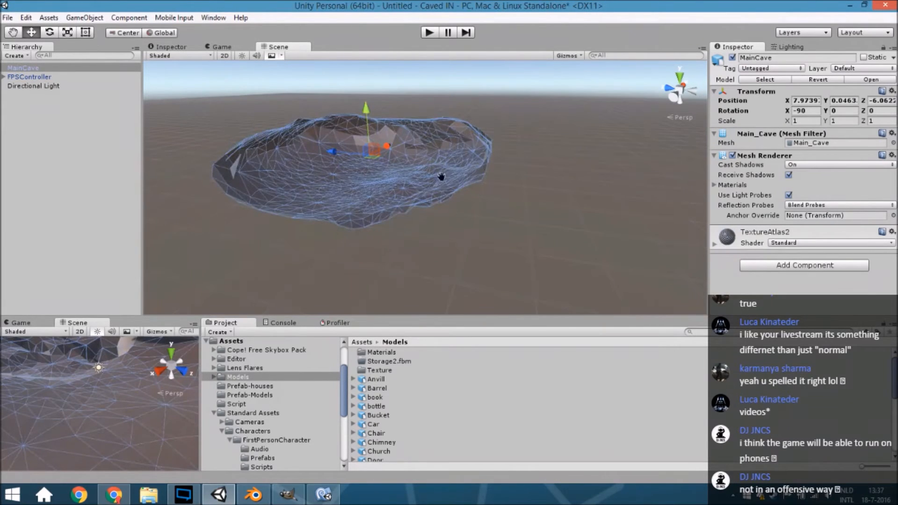
scroll(448, 163, "down", 10)
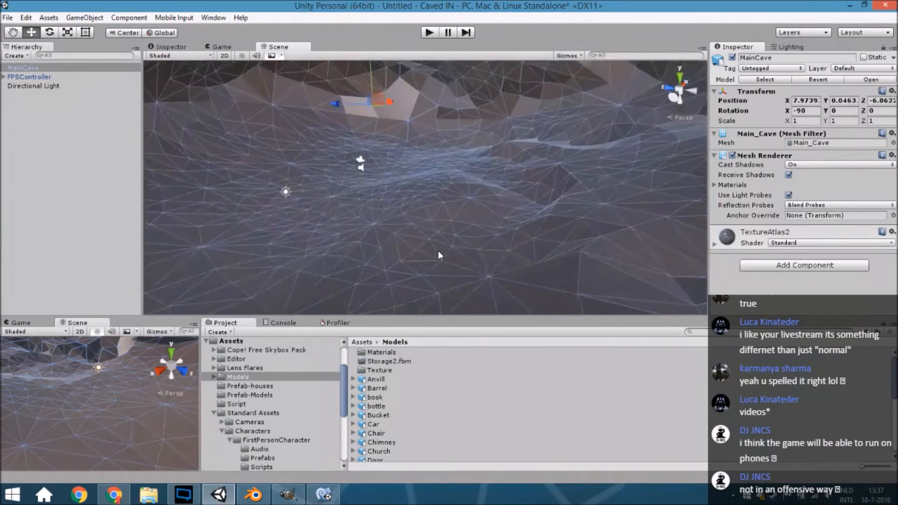
right_click_drag(438, 251, 456, 199)
middle_click_drag(457, 199, 551, 88)
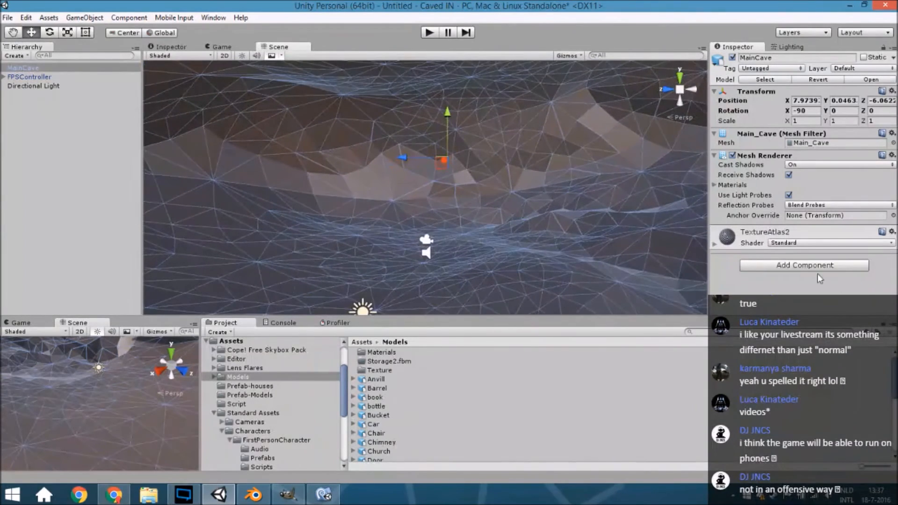
- Add a Mesh Collider component to MainCave and run the game
left_click(828, 267)
type("mesh")
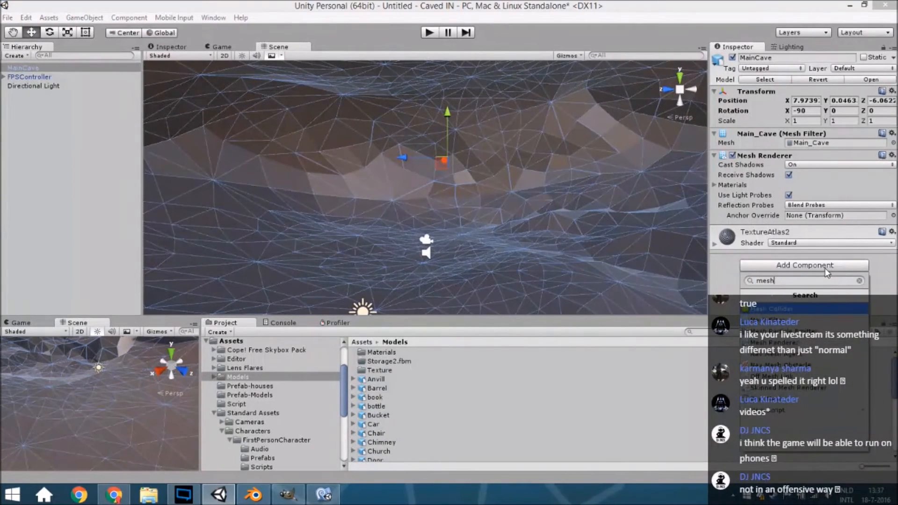
key("Return")
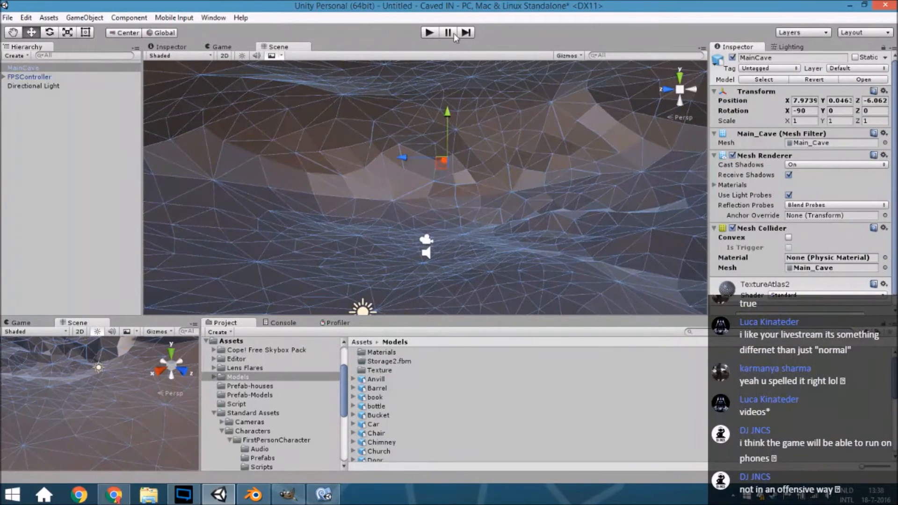
left_click(438, 33)
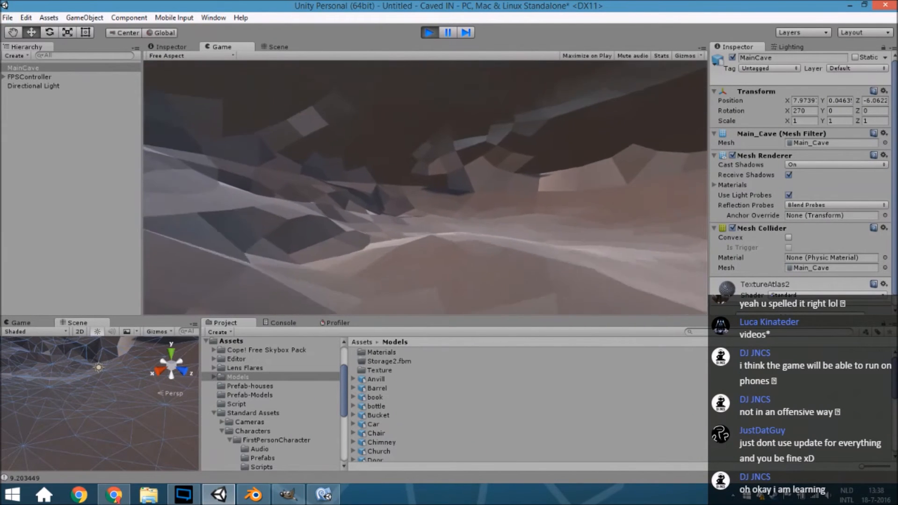
- Stop the running game and view the whole MainCave mesh from outside in the scene
key("Escape")
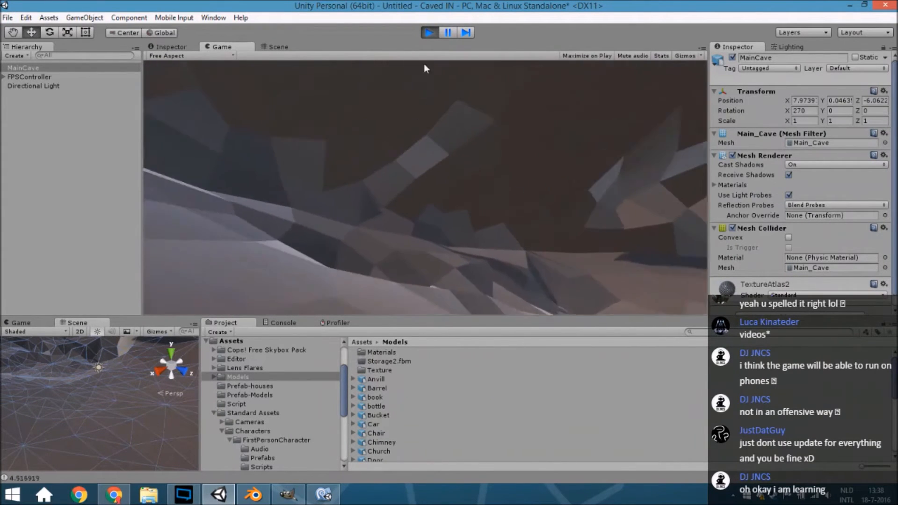
left_click(429, 33)
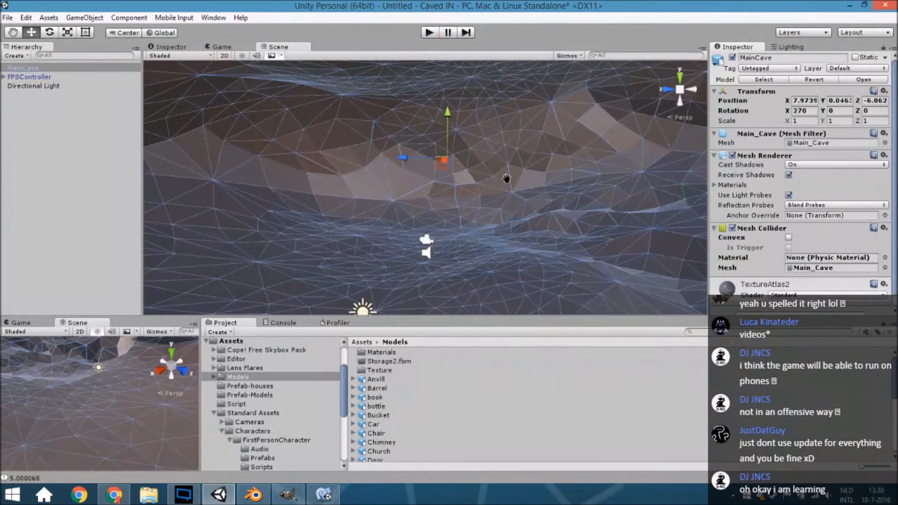
scroll(503, 177, "down", 10)
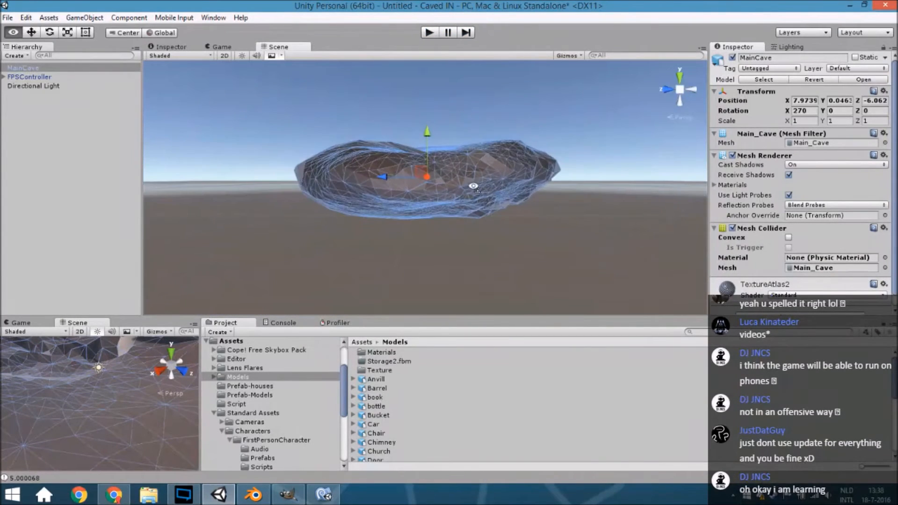
left_click_drag(474, 185, 531, 219, "alt")
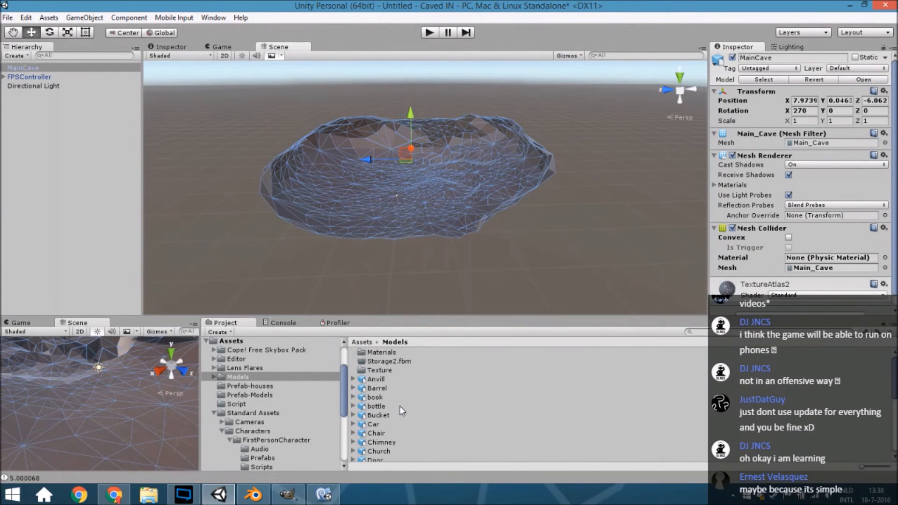
- Set the Scale Factor in the MainCave model's import settings to 90 and apply the change
scroll(402, 411, "down", 5)
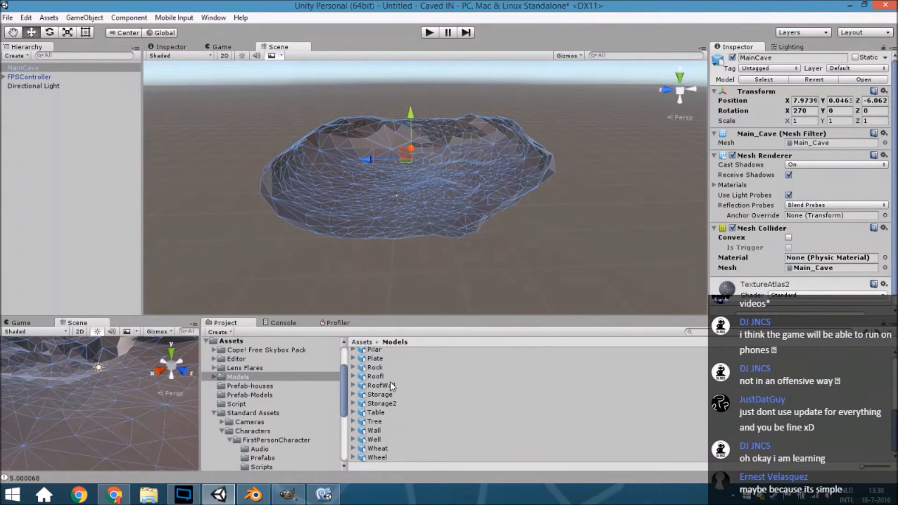
scroll(393, 412, "up", 5)
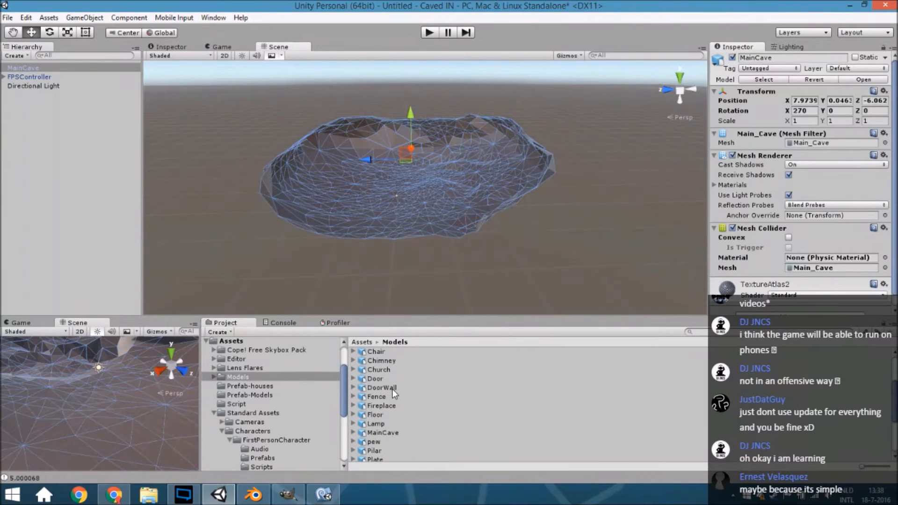
left_click(383, 433)
left_click(804, 109)
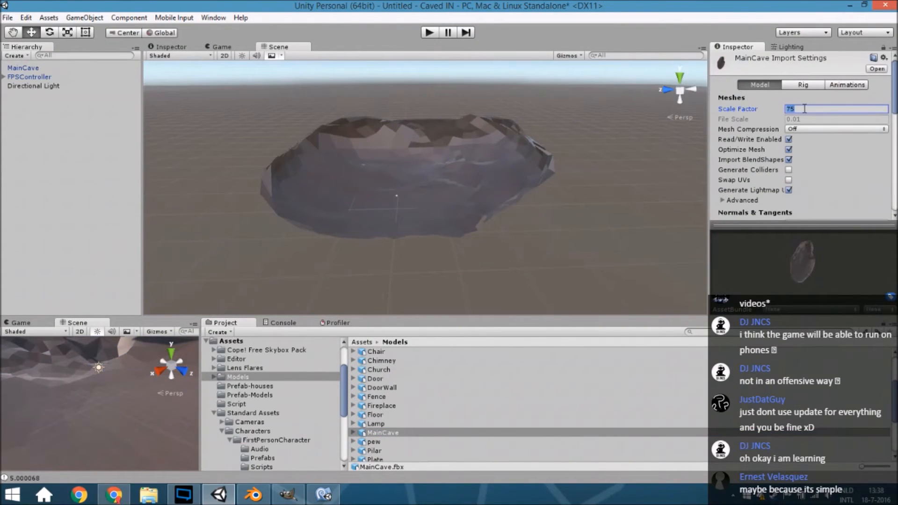
left_click(527, 170)
key("Return")
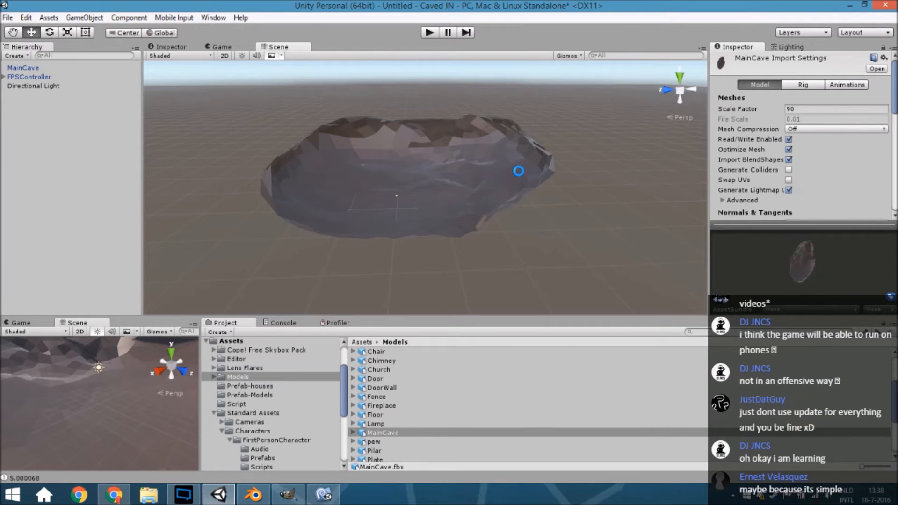
- Select the rescaled cave in the scene, walk through it in play mode, and stop the game
left_click(499, 172)
scroll(486, 196, "up", 5)
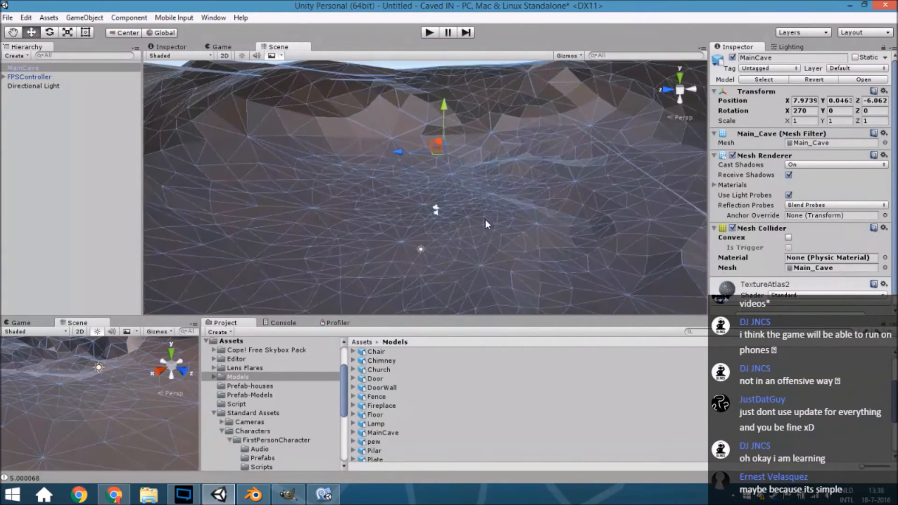
scroll(485, 218, "up", 3)
right_click_drag(484, 218, 494, 174)
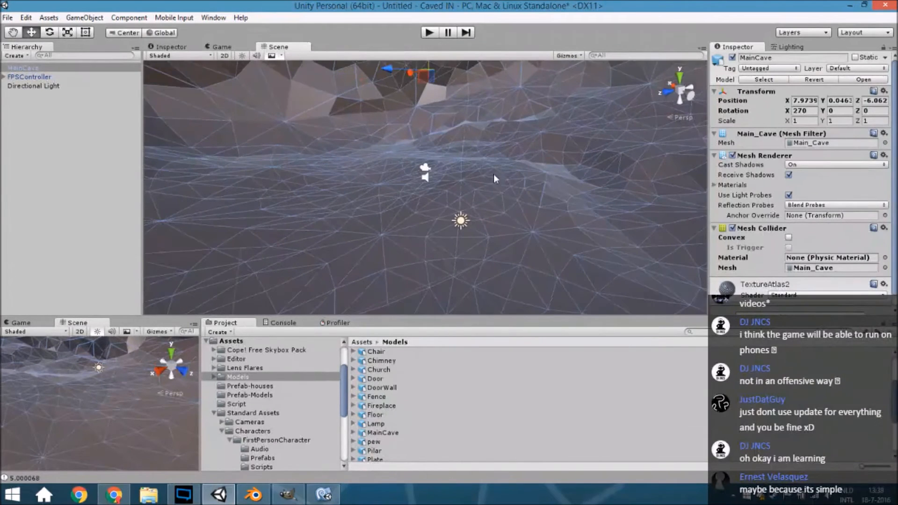
left_click(432, 36)
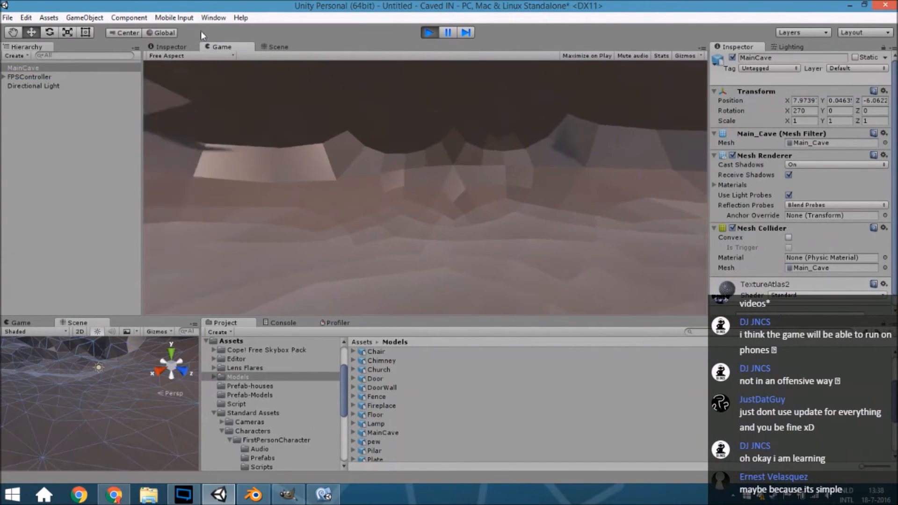
key("w")
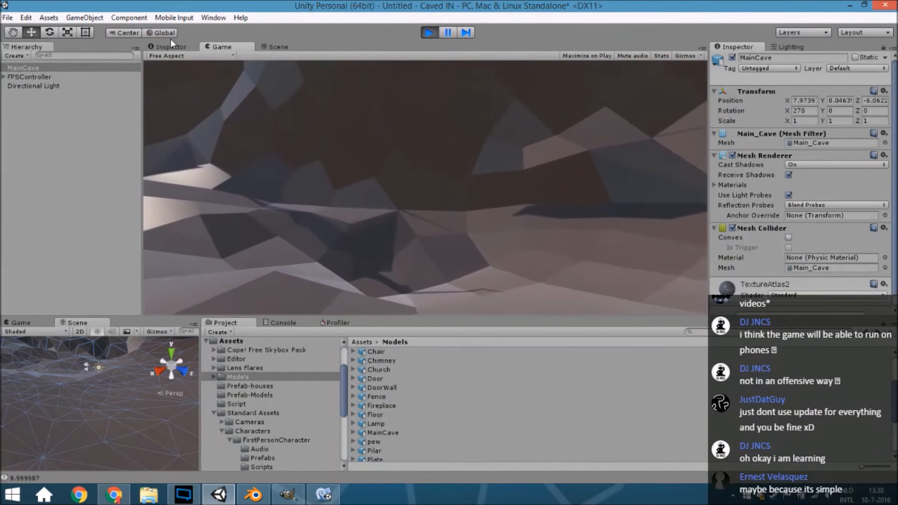
key("w")
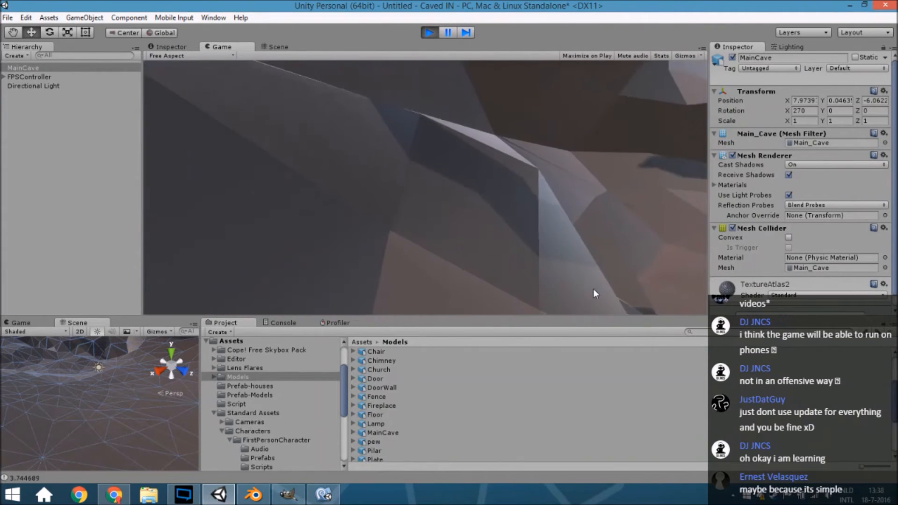
key("w")
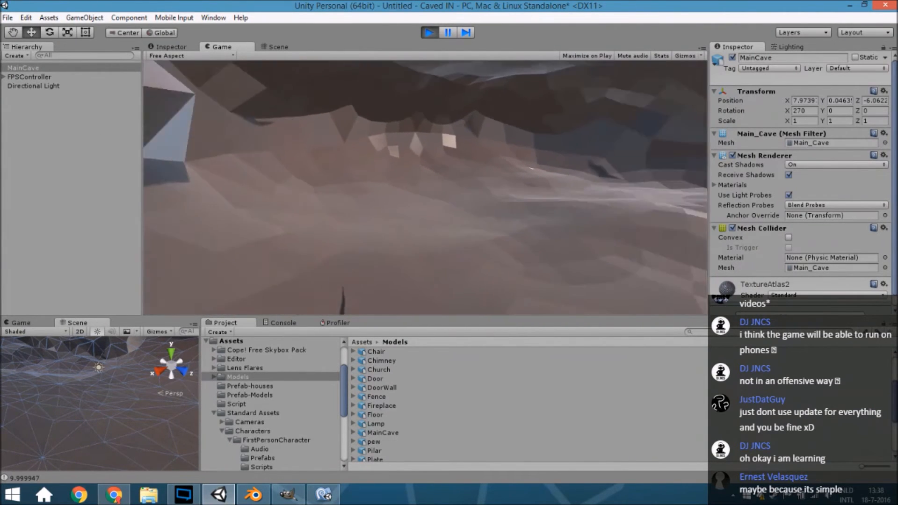
key("w")
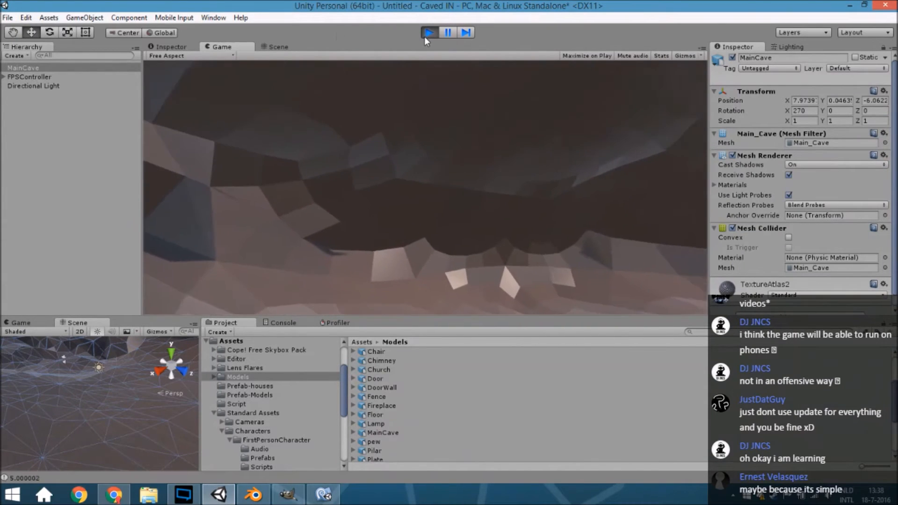
left_click(429, 34)
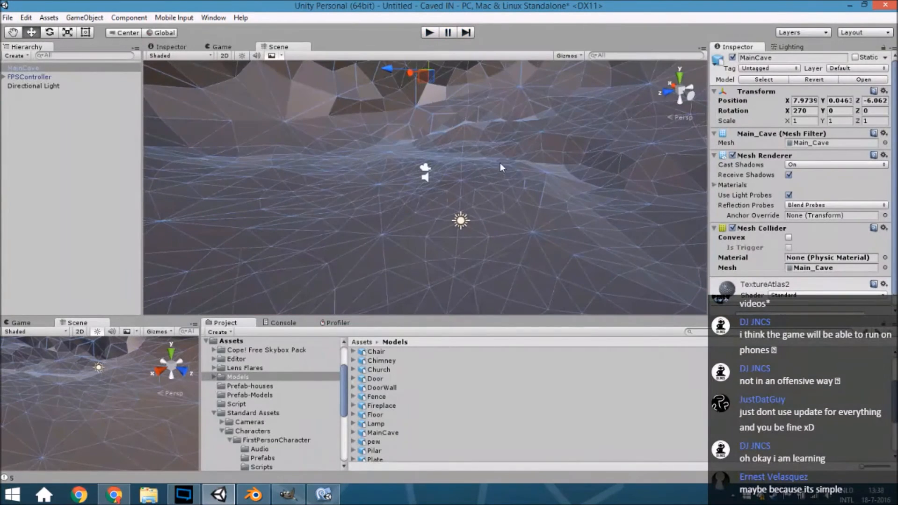
- Examine the rescaled cave from outside and from within in the scene
right_click_drag(501, 163, 492, 179)
scroll(503, 202, "down", 15)
scroll(416, 193, "up", 5)
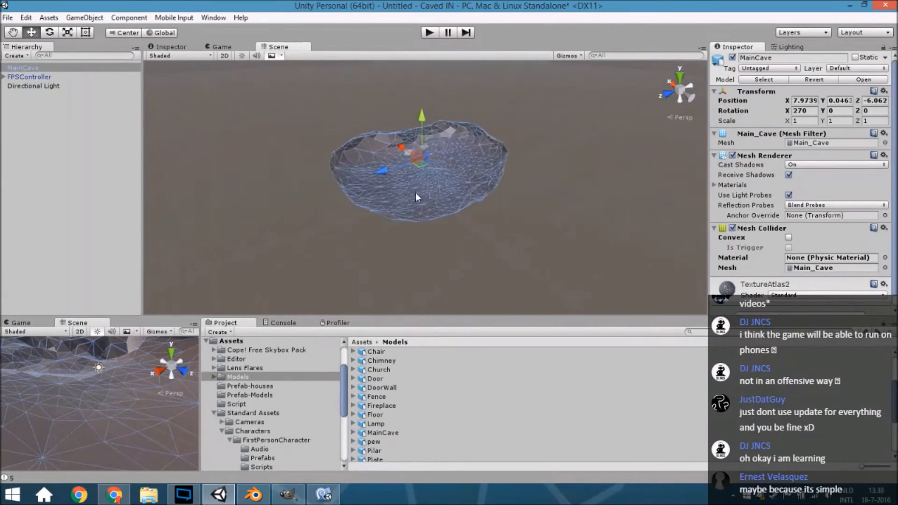
right_click_drag(415, 192, 462, 181)
key("w")
key("w")
right_click_drag(456, 143, 465, 181)
scroll(465, 181, "up", 2)
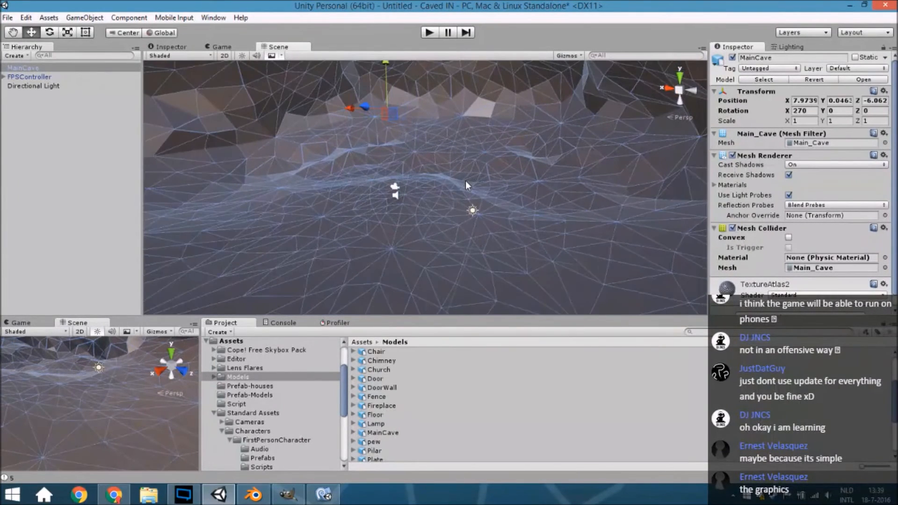
- Mark the MainCave object as static and look around the cave's interior
left_click(855, 57)
right_click_drag(625, 215, 521, 222)
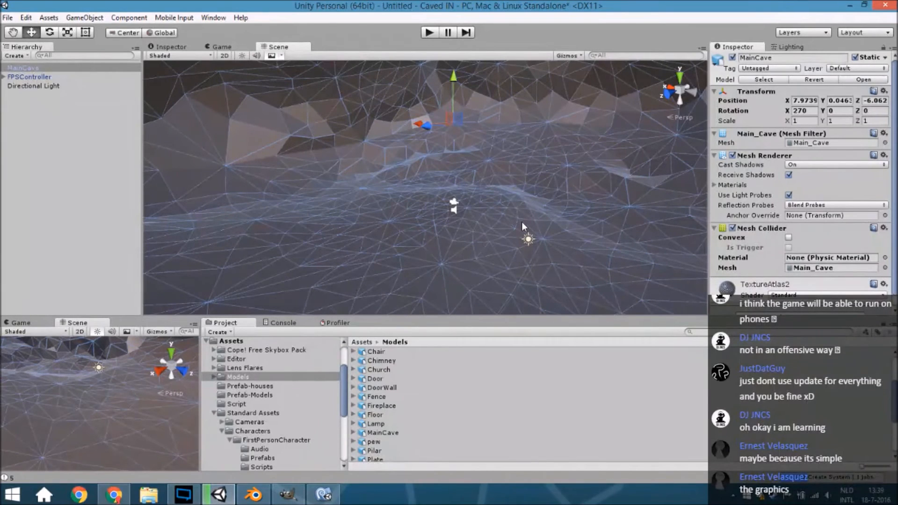
right_click_drag(545, 208, 509, 198)
key("w")
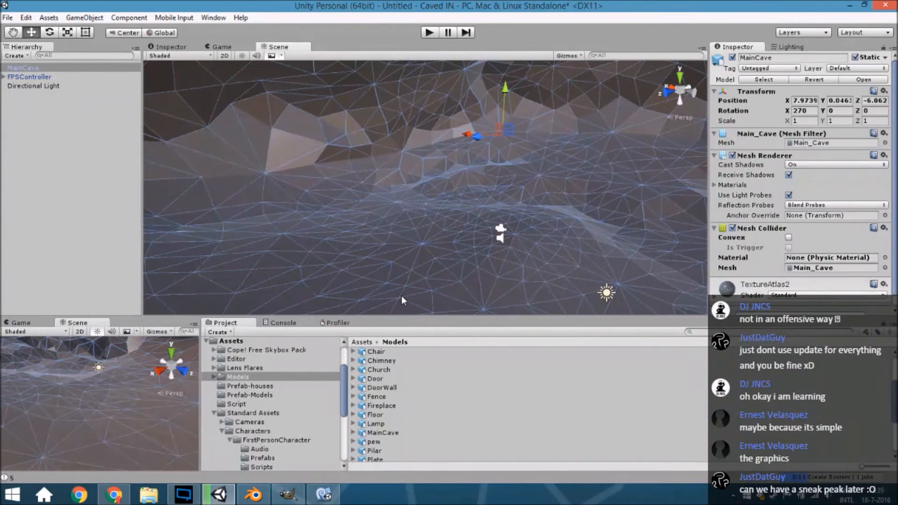
key("d")
mouse_move(455, 255)
right_mouse_down()
mouse_move(473, 251)
mouse_move(444, 253)
right_mouse_up()
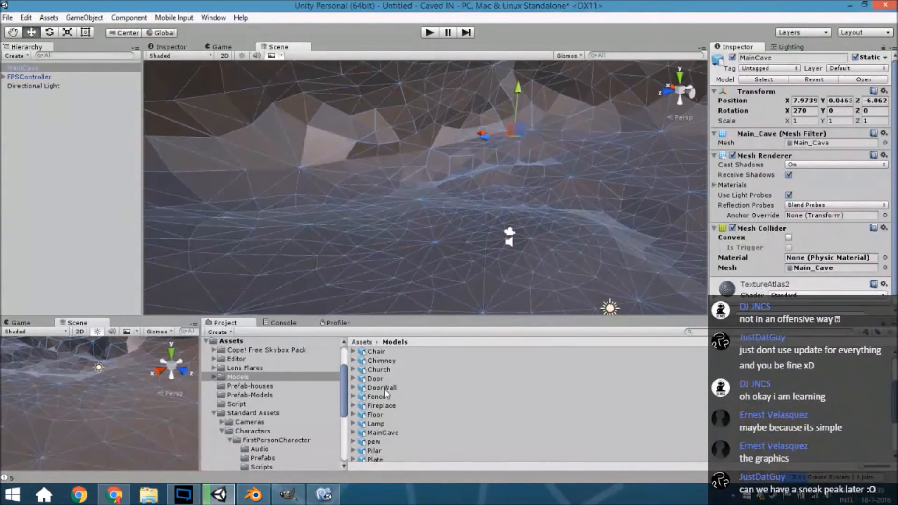
right_click_drag(521, 156, 547, 163)
- Turn off Continuous Baking in the scene lighting settings and return to MainCave's properties
left_click(288, 495)
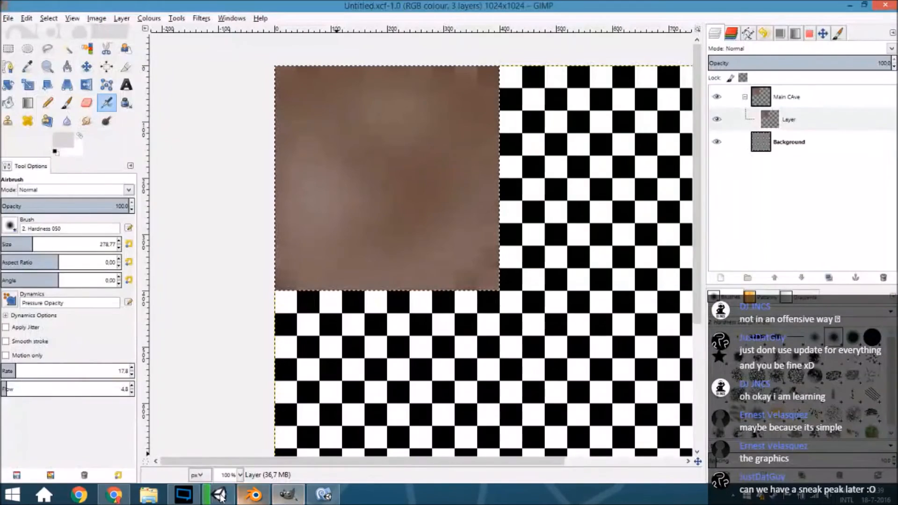
key("alt+Tab")
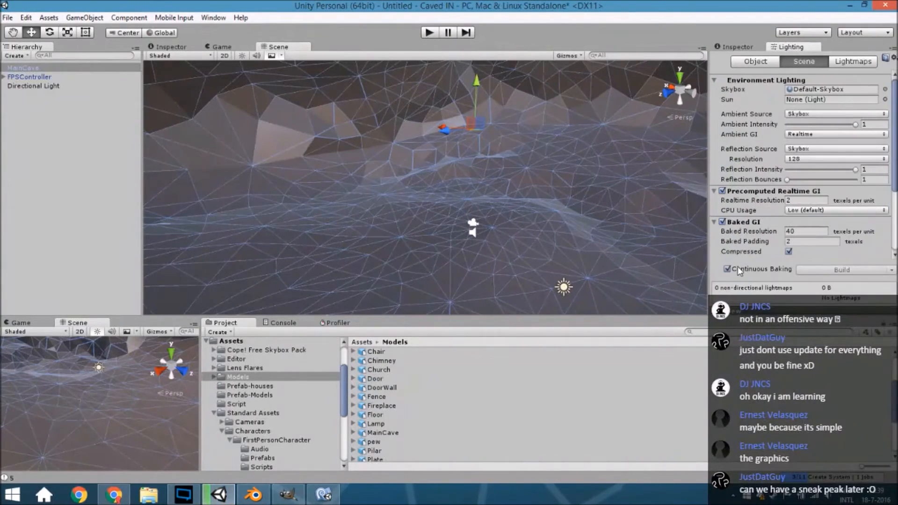
left_click(740, 270)
left_click(738, 47)
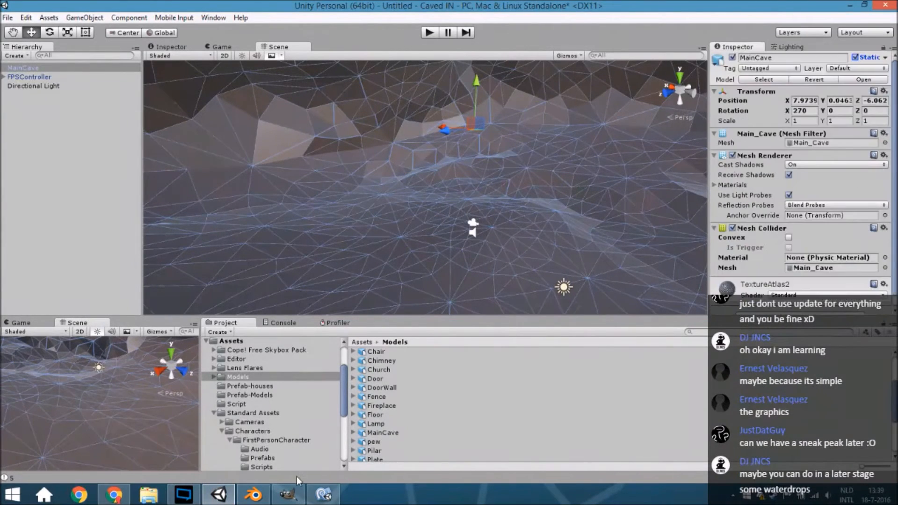
- Switch to GIMP and add a transparent 1024 x 1024 px layer above the brown rock layer in the Main CAve group
left_click(324, 495)
left_click(288, 495)
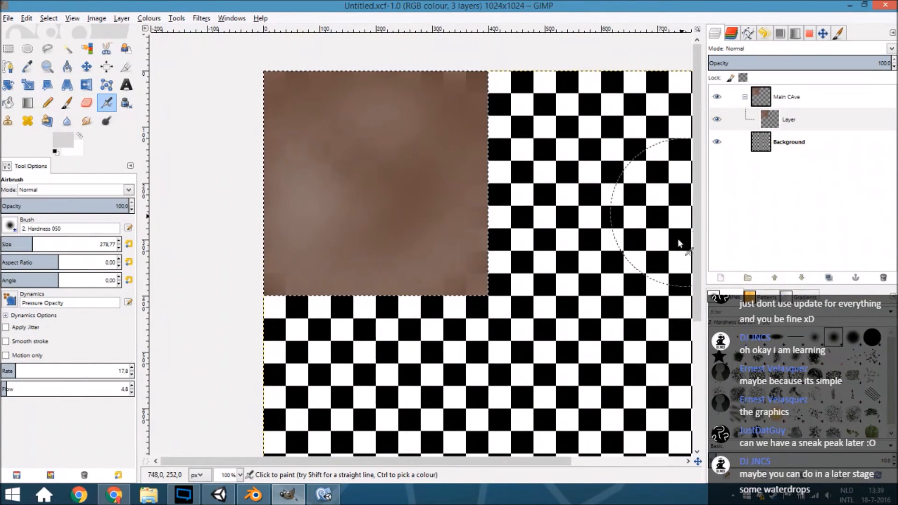
left_click(721, 278)
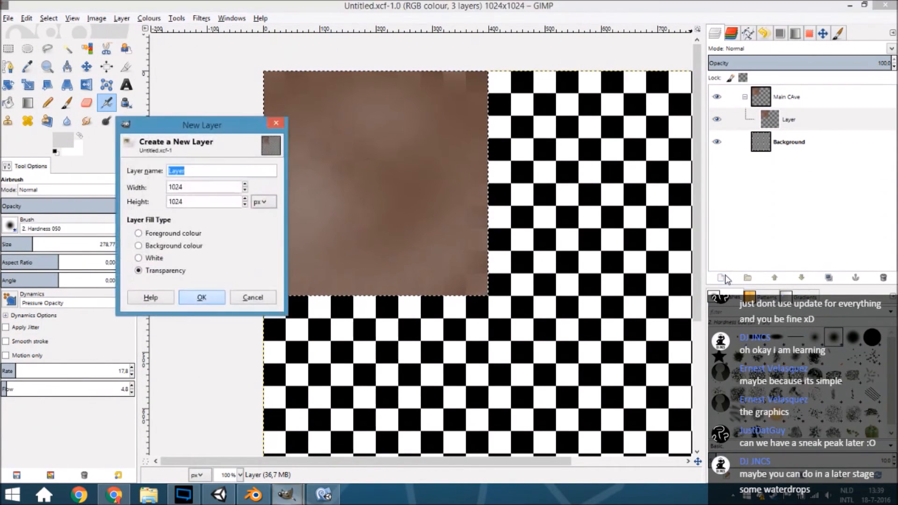
key("Return")
- Render Plasma clouds in the selected square of the new layer with a new random seed and turbulence 2.0
left_click(200, 18)
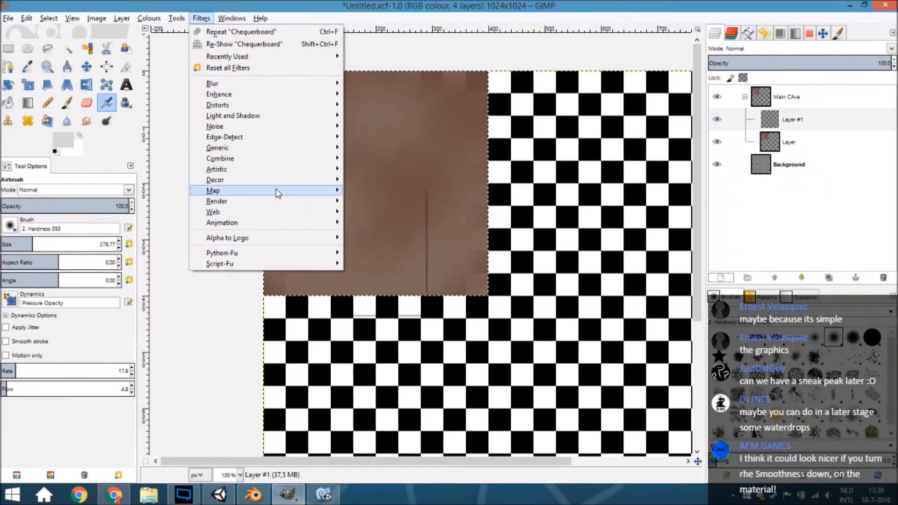
mouse_move(278, 193)
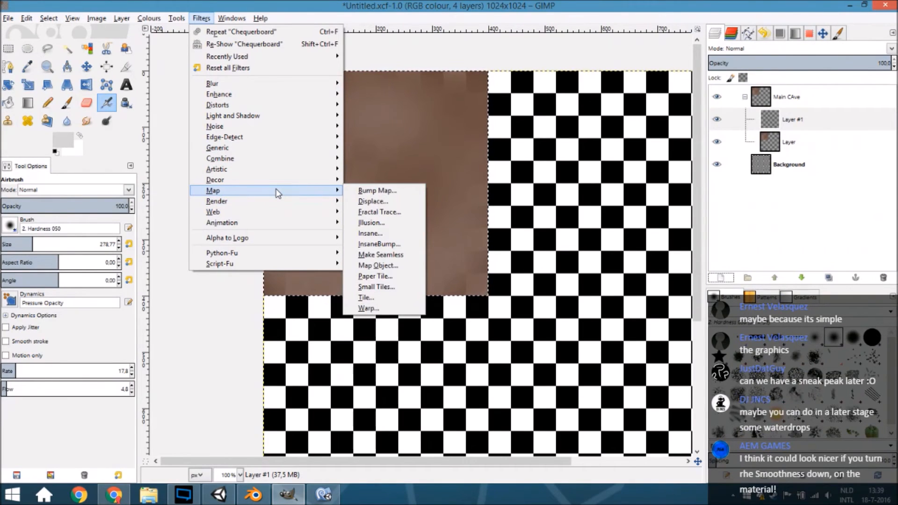
mouse_move(368, 206)
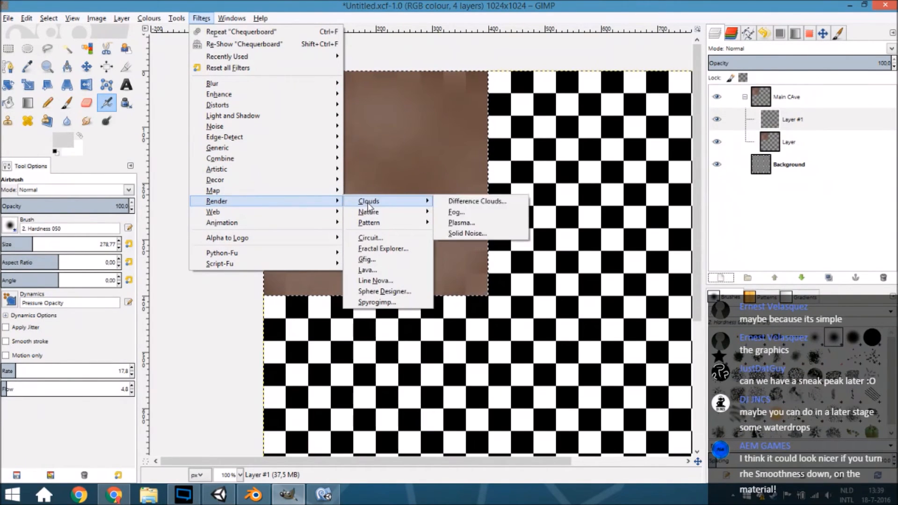
left_click(488, 226)
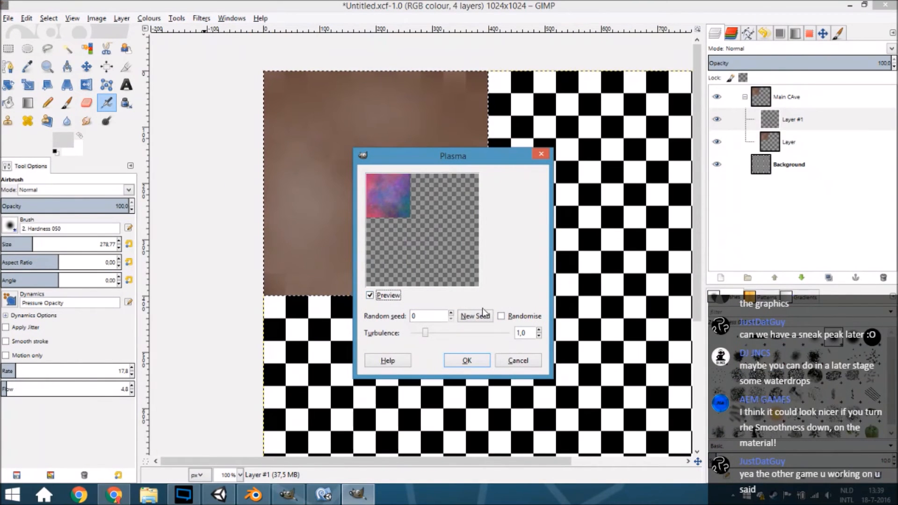
left_click(480, 320)
left_click(455, 336)
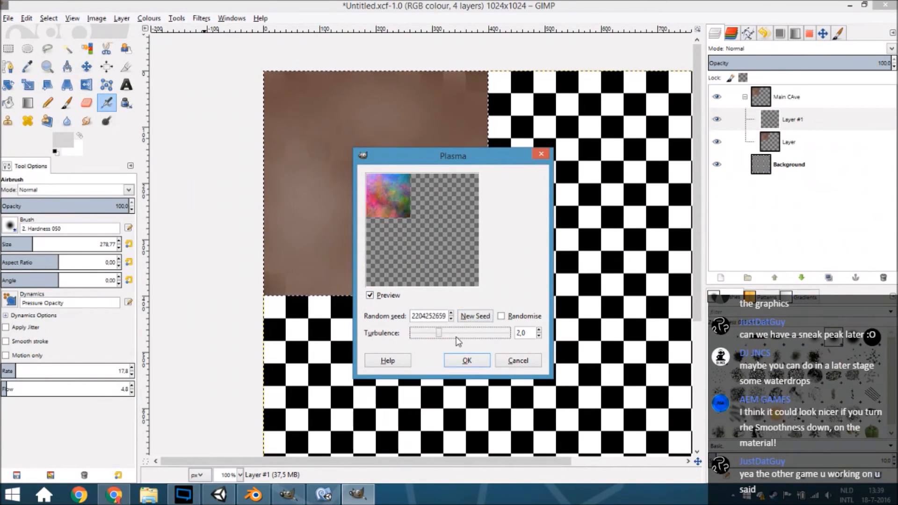
left_click(467, 361)
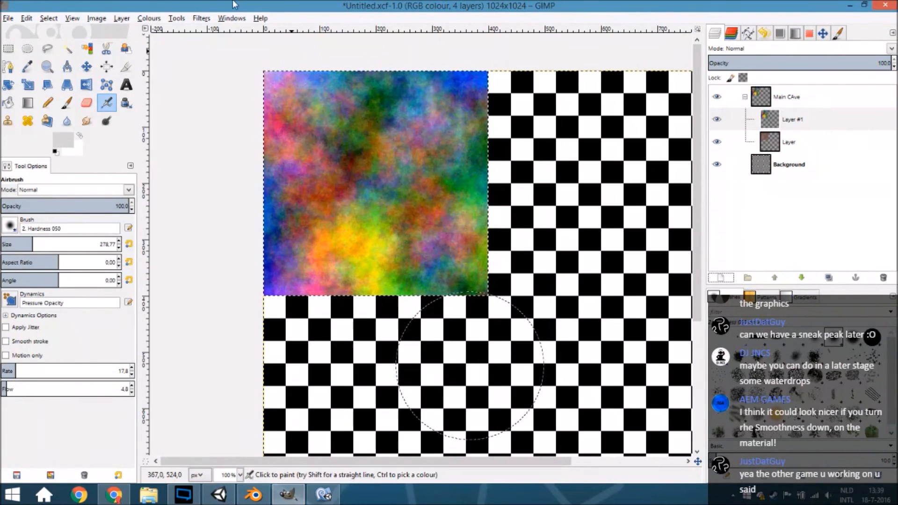
- Desaturate the coloured plasma clouds on the new layer
left_click(148, 19)
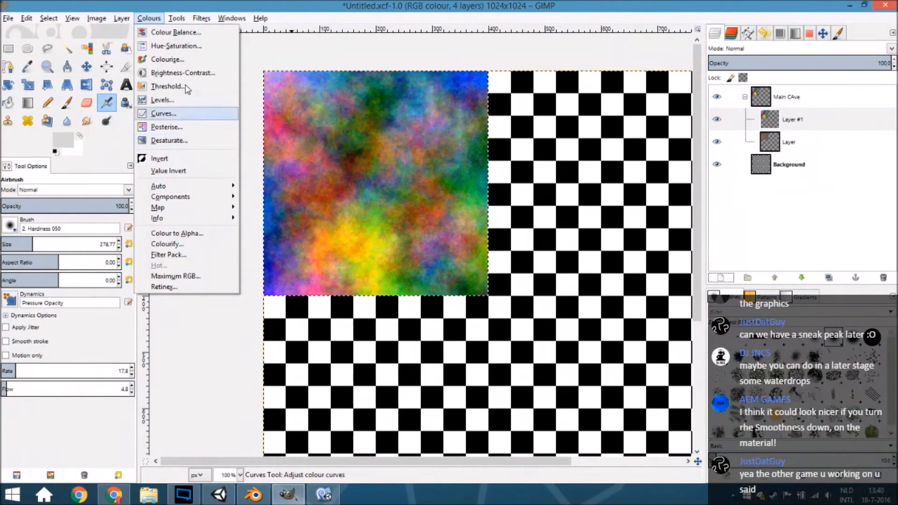
left_click(199, 141)
left_click(204, 208)
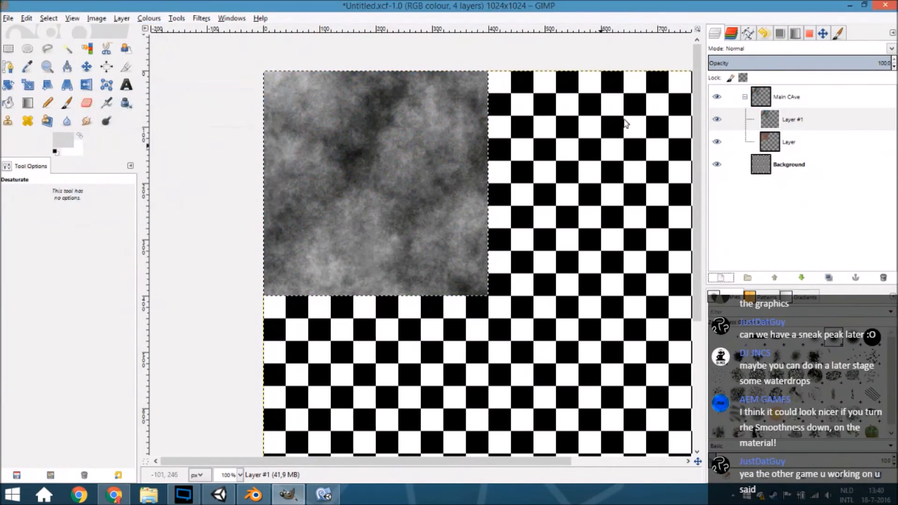
- Try the Hard light blend mode on the grey cloud layer with its opacity lowered to 27.9
left_click(892, 48)
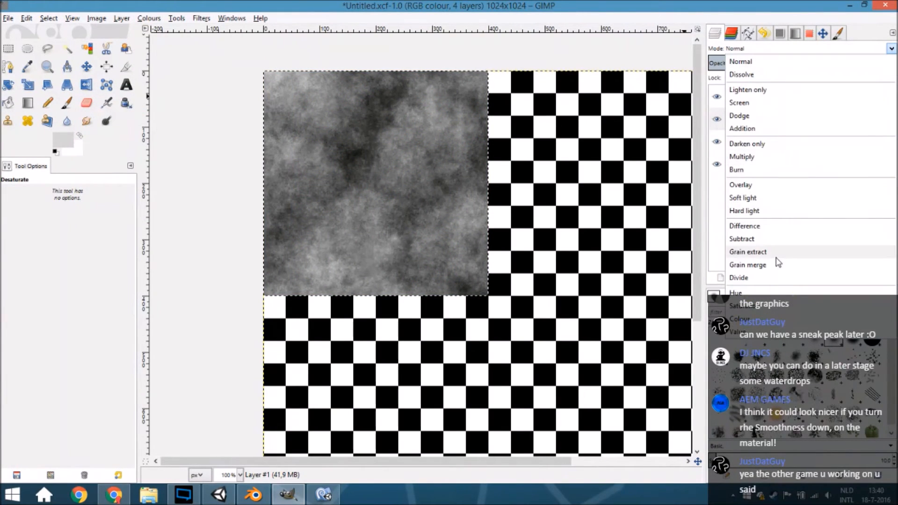
left_click(745, 210)
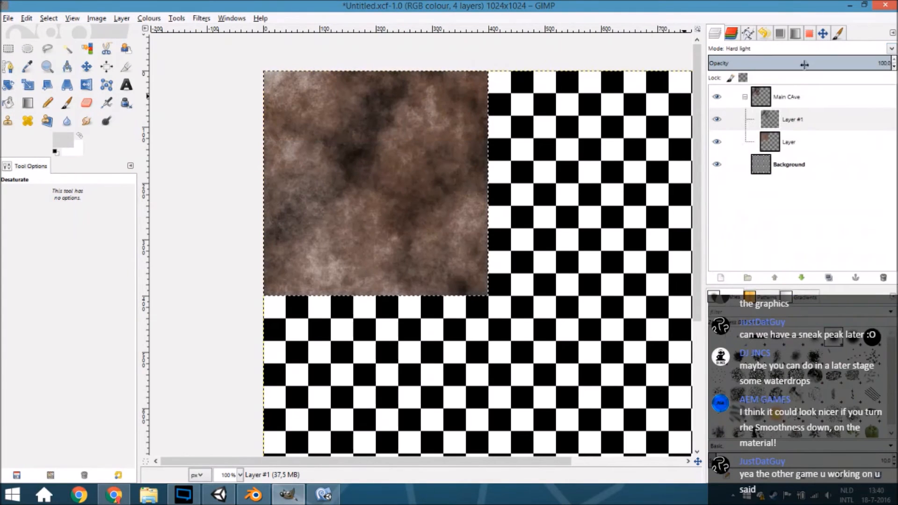
left_click(804, 63)
left_click_drag(805, 63, 797, 64)
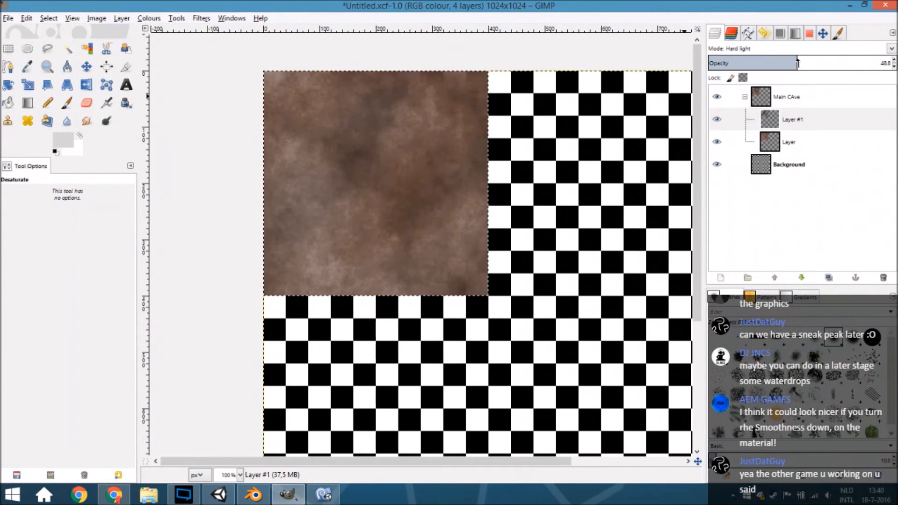
middle_click_drag(553, 235, 536, 259)
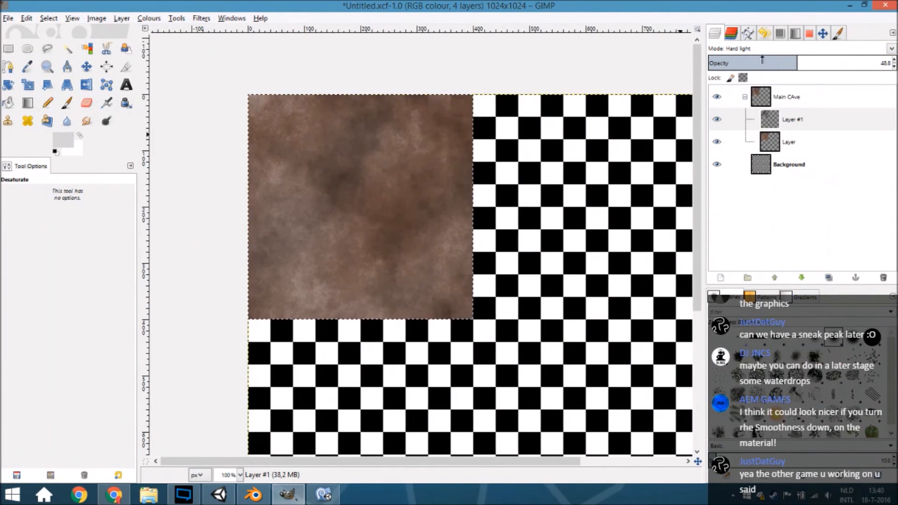
left_click_drag(762, 60, 761, 64)
- Try the Difference blend mode on the cloud layer at 27.3 opacity
left_click(891, 49)
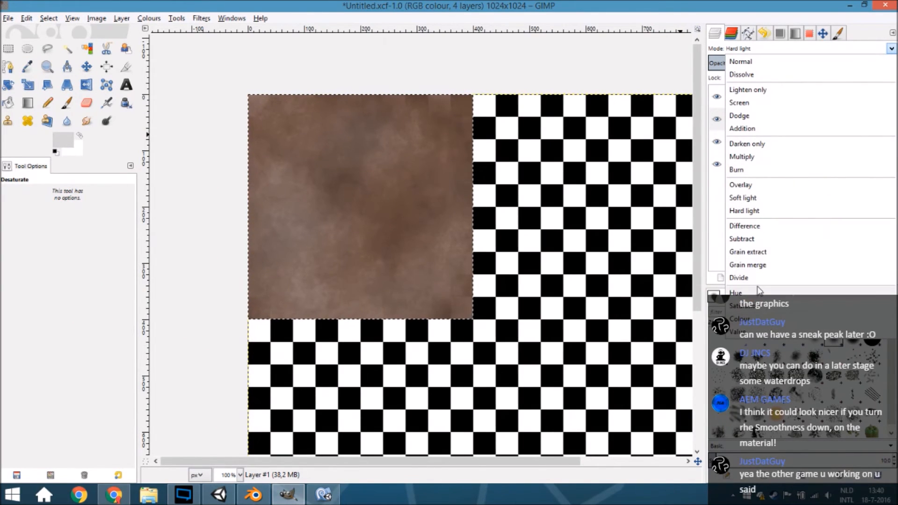
left_click(770, 226)
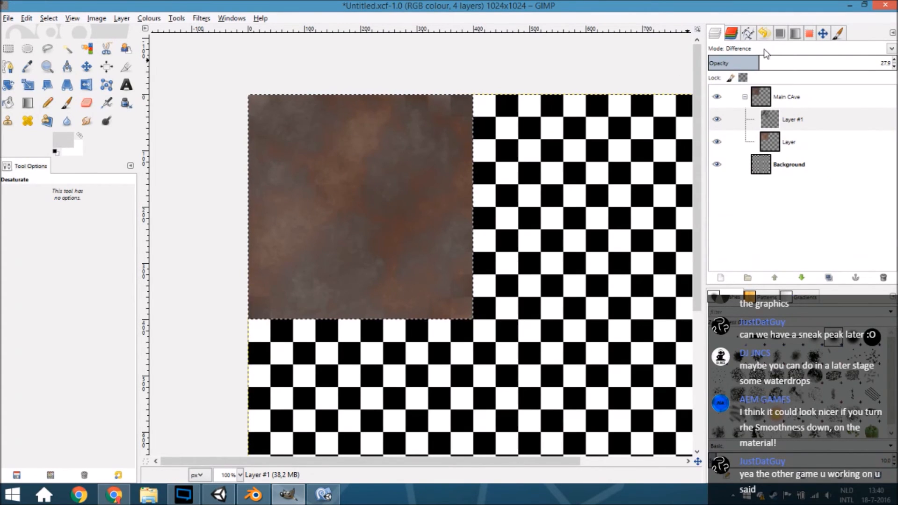
mouse_move(758, 61)
left_mouse_down()
mouse_move(780, 64)
mouse_move(758, 64)
left_mouse_up()
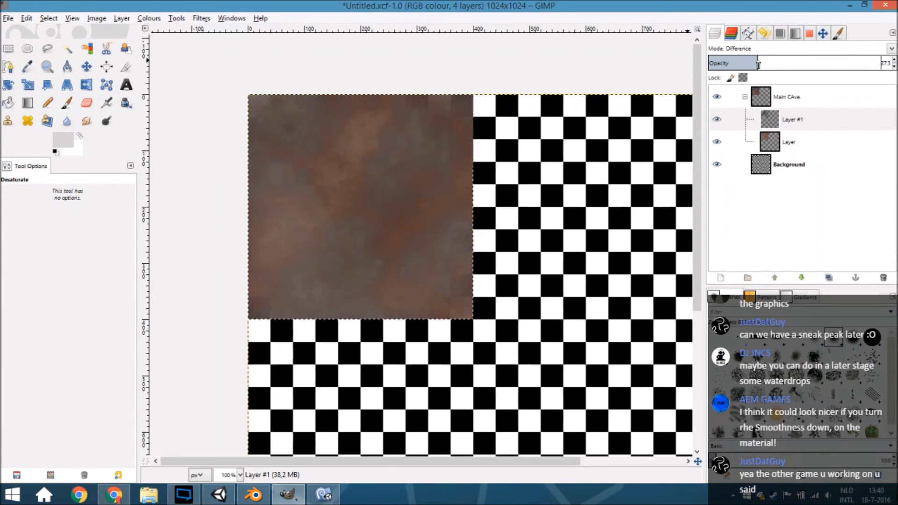
key("alt+Tab")
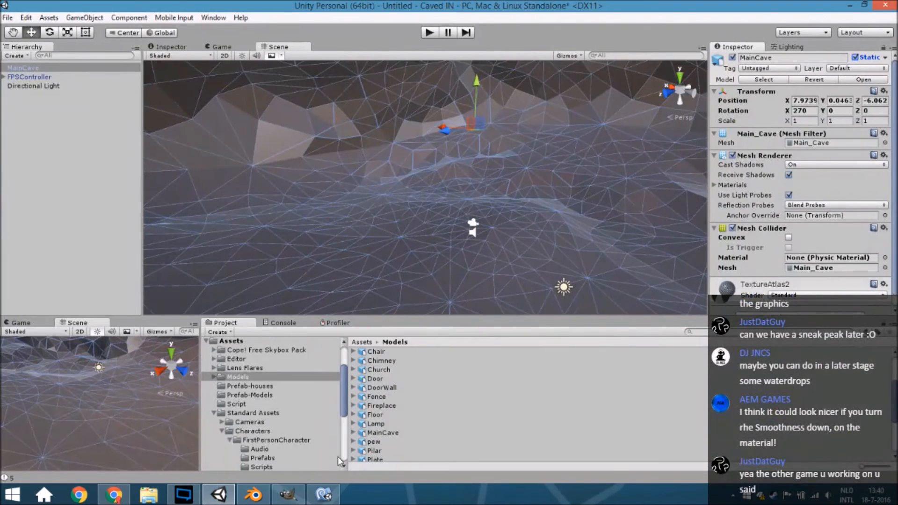
left_click(290, 495)
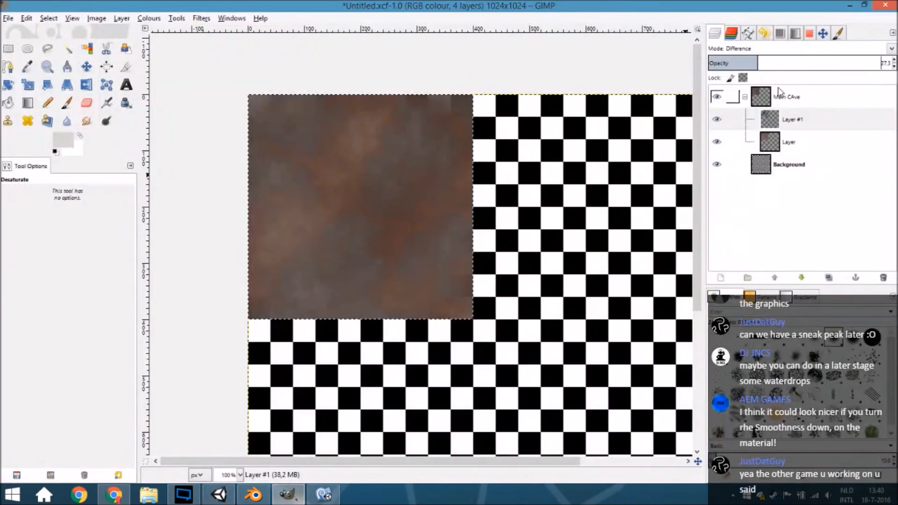
- Try the Subtract, Hue and Colour blend modes on the cloud layer at a higher opacity
left_click(892, 48)
left_click(786, 240)
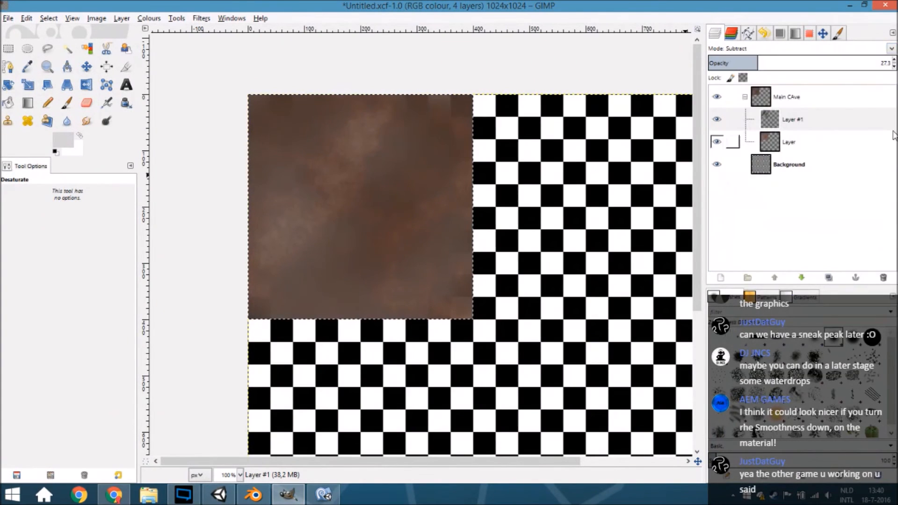
left_click(841, 62)
left_click(891, 49)
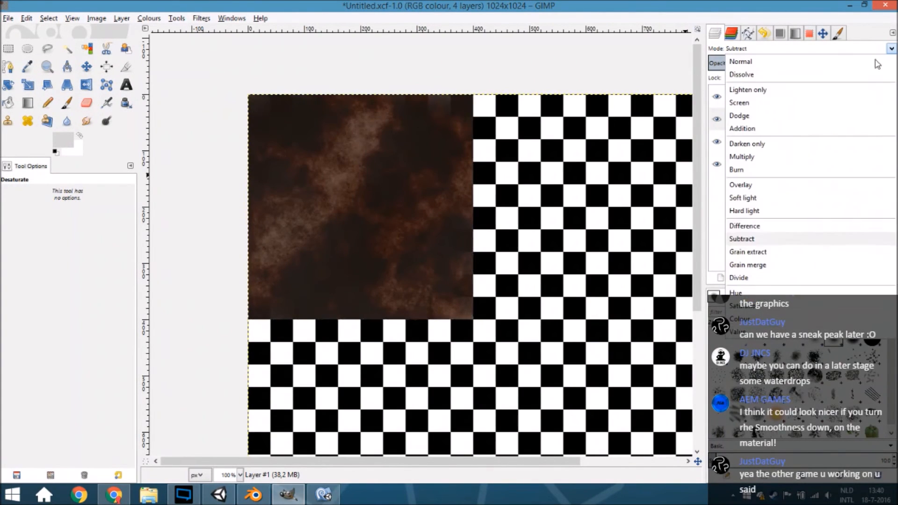
left_click(776, 294)
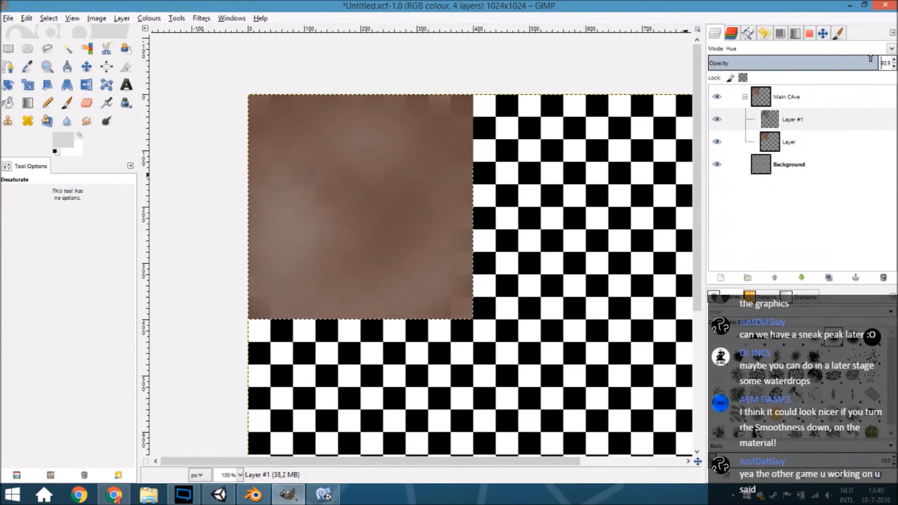
left_click(891, 49)
left_click(749, 319)
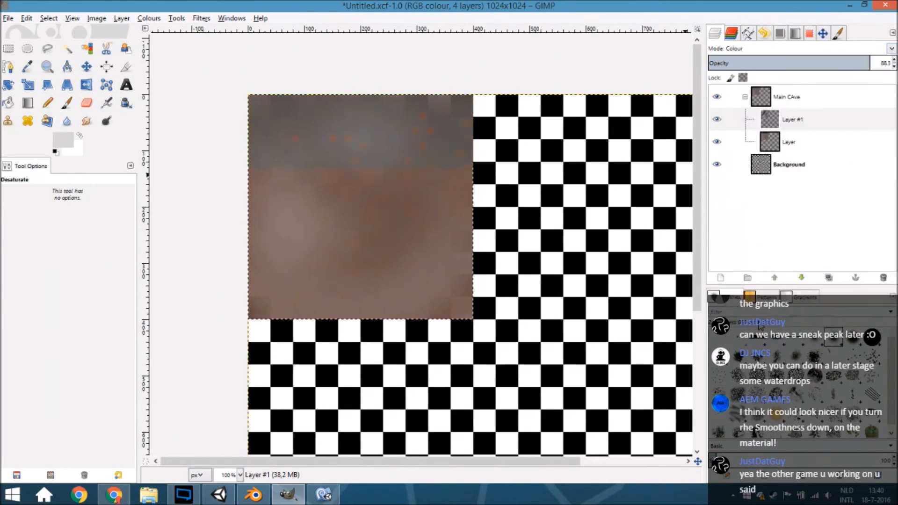
- Set the cloud layer to Value mode at 27.3 opacity and export the image over TextureAtlas2.png
left_click(890, 49)
left_click(774, 333)
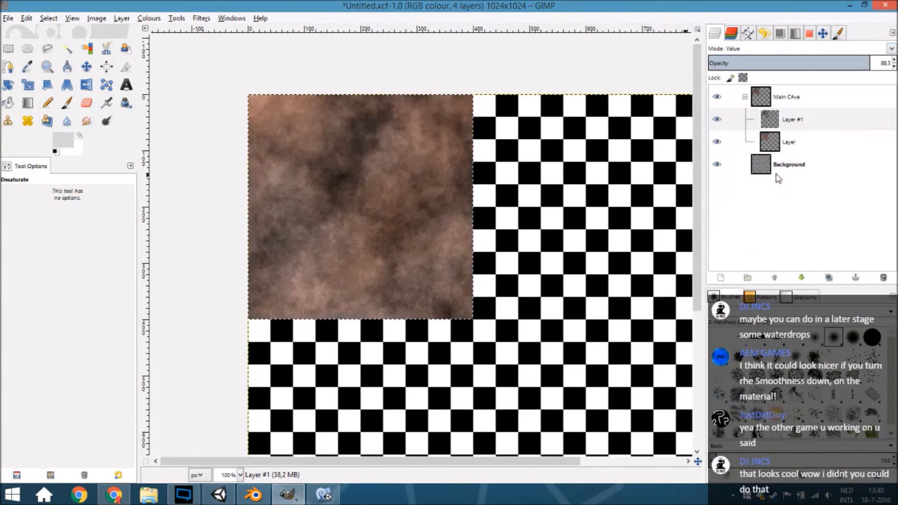
left_click(813, 61)
left_click_drag(813, 61, 758, 63)
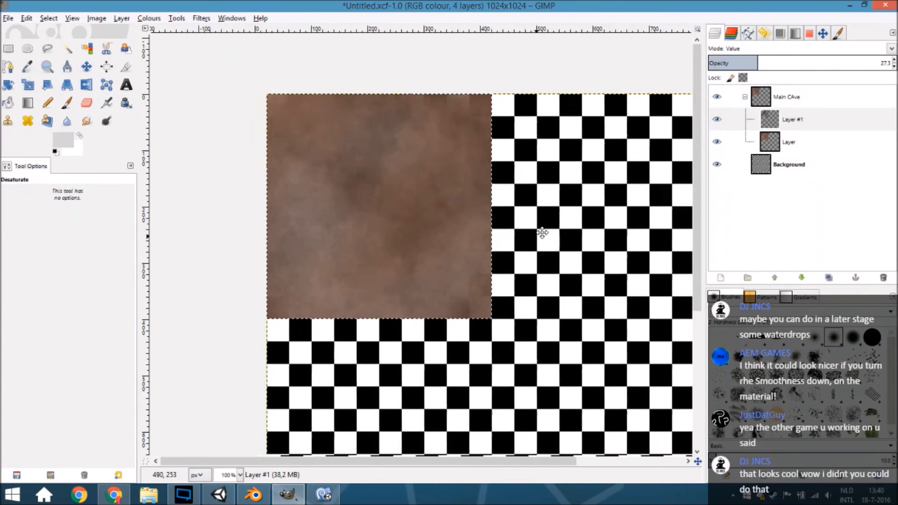
key("ctrl+e")
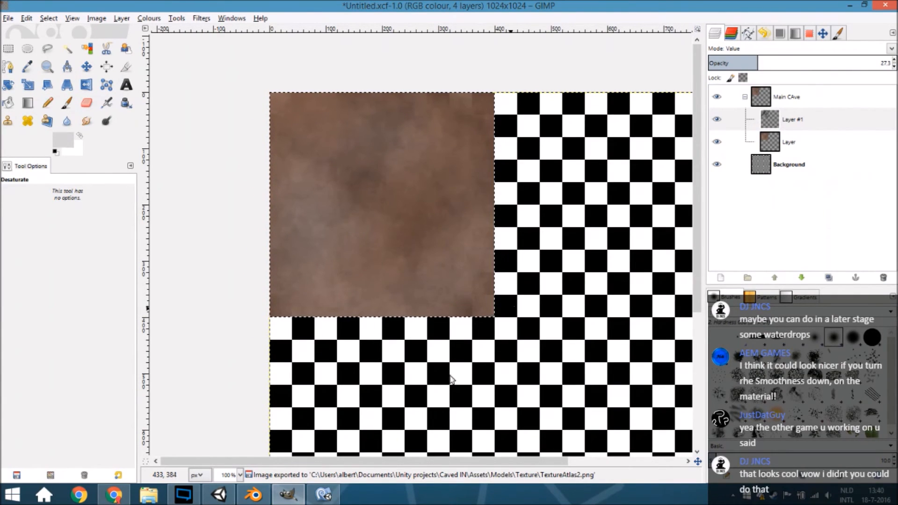
- Switch to Unity, run the game and walk through the cave to check the updated texture, then stop it
left_click(220, 495)
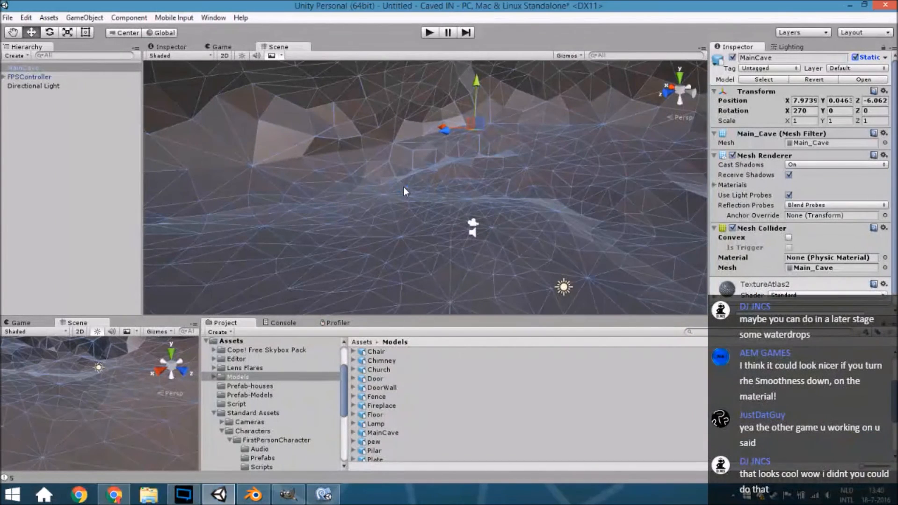
left_click(2, 217)
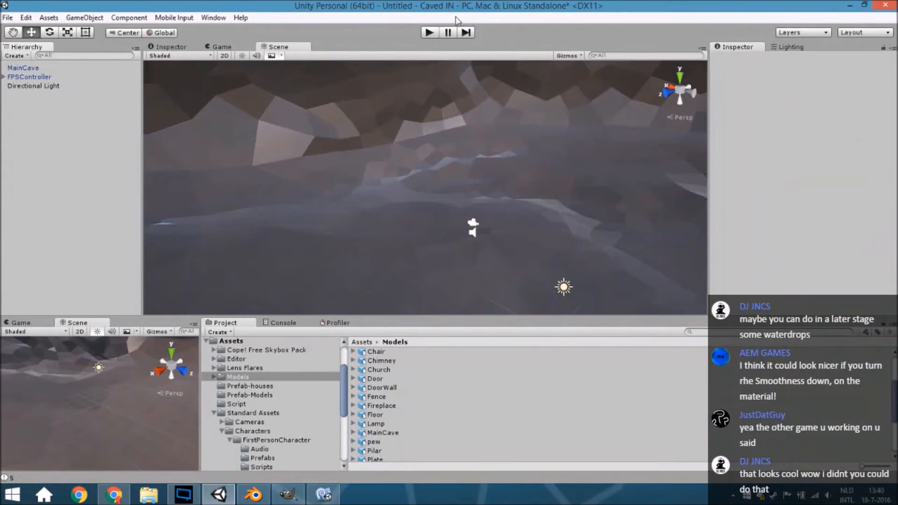
left_click(429, 32)
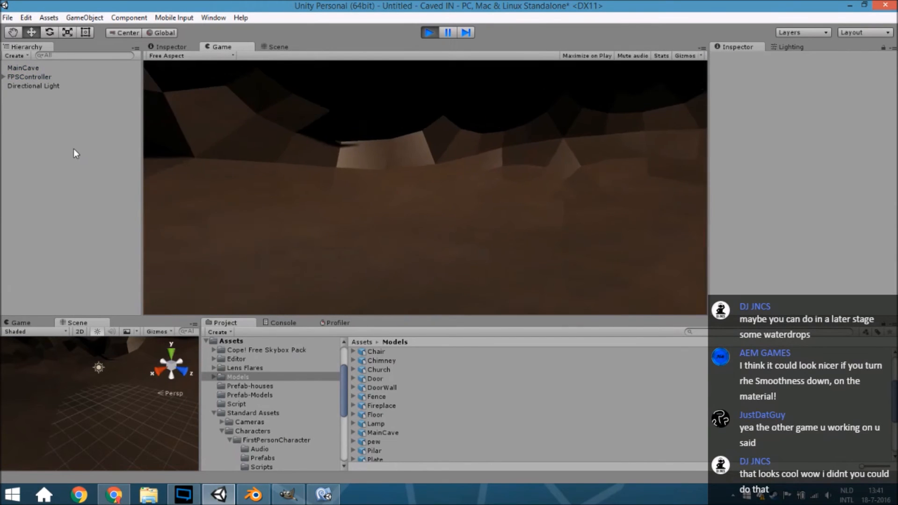
key("w")
left_click(581, 168)
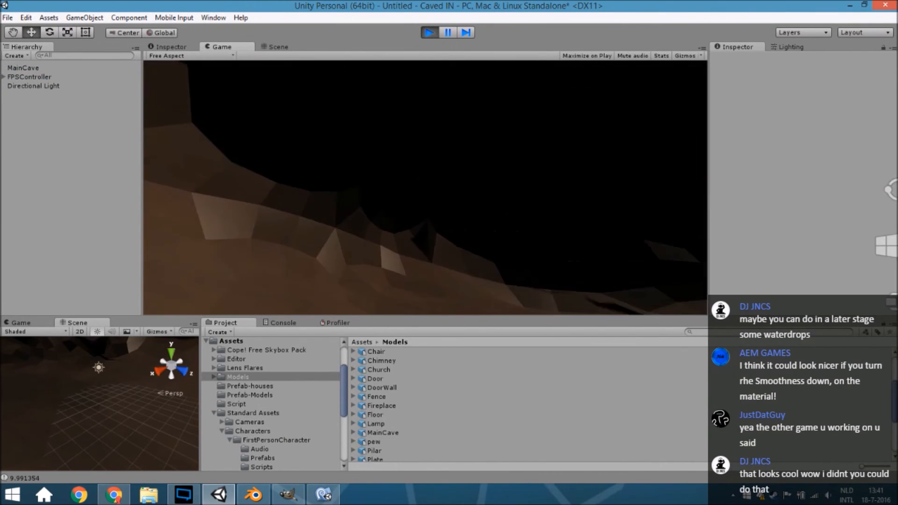
key("w")
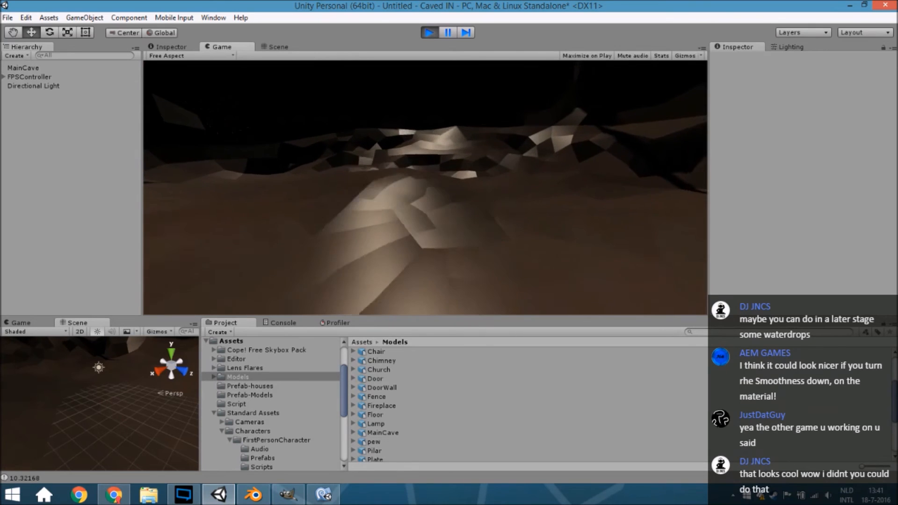
key("w")
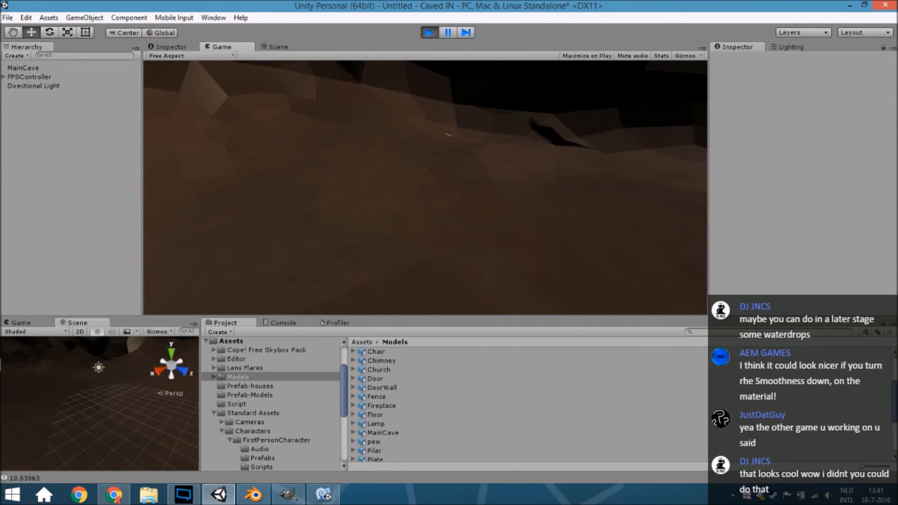
key("w")
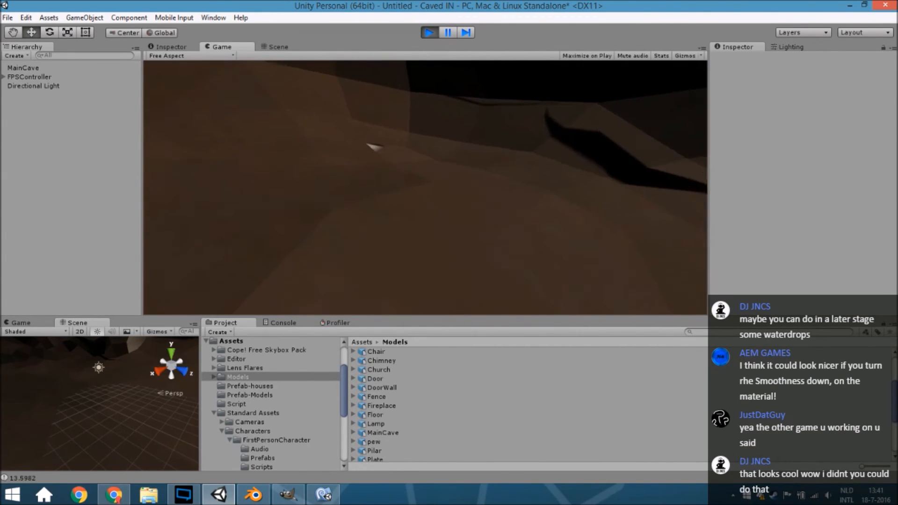
key("w")
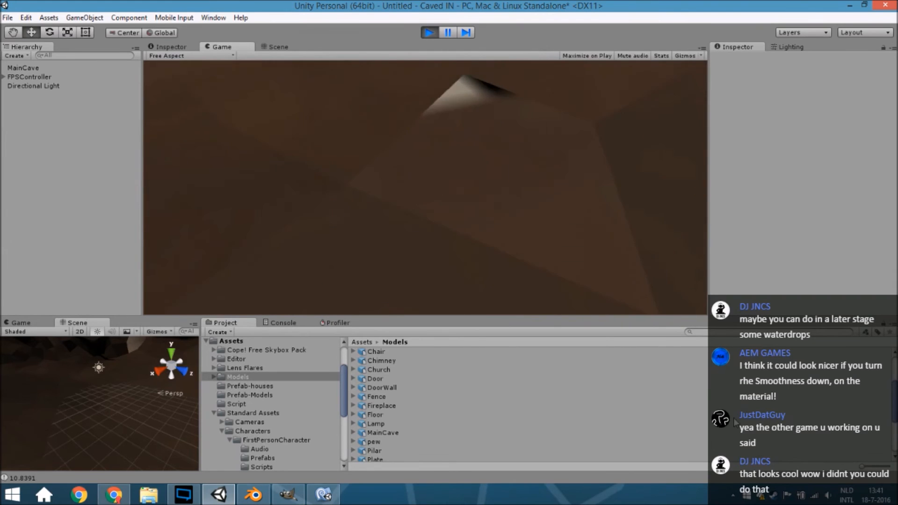
key("w")
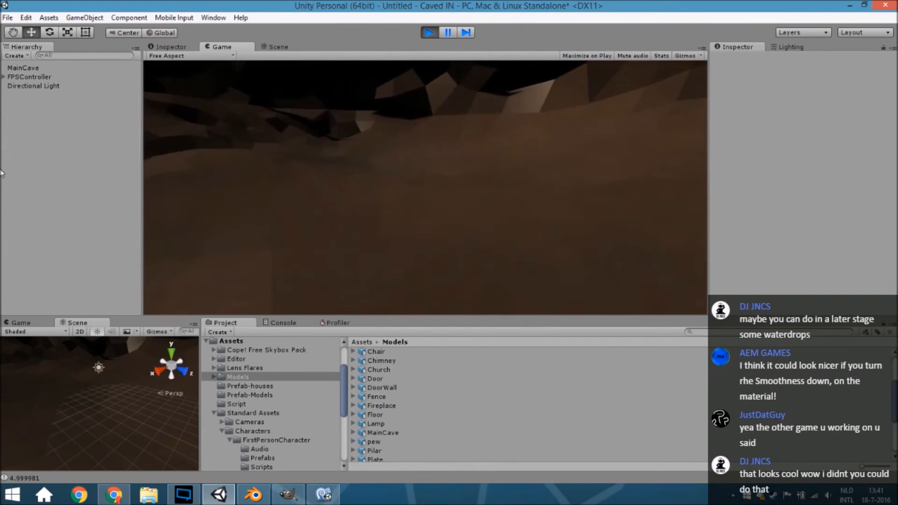
key("w")
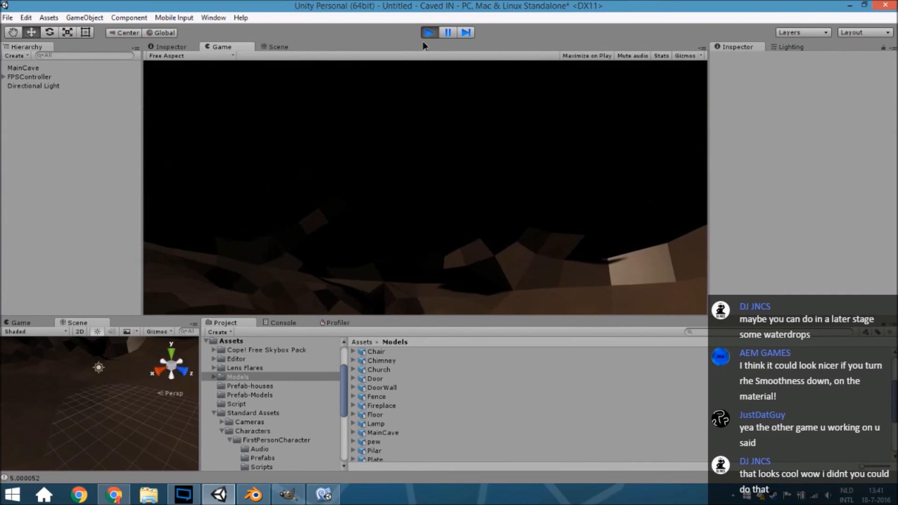
left_click(428, 33)
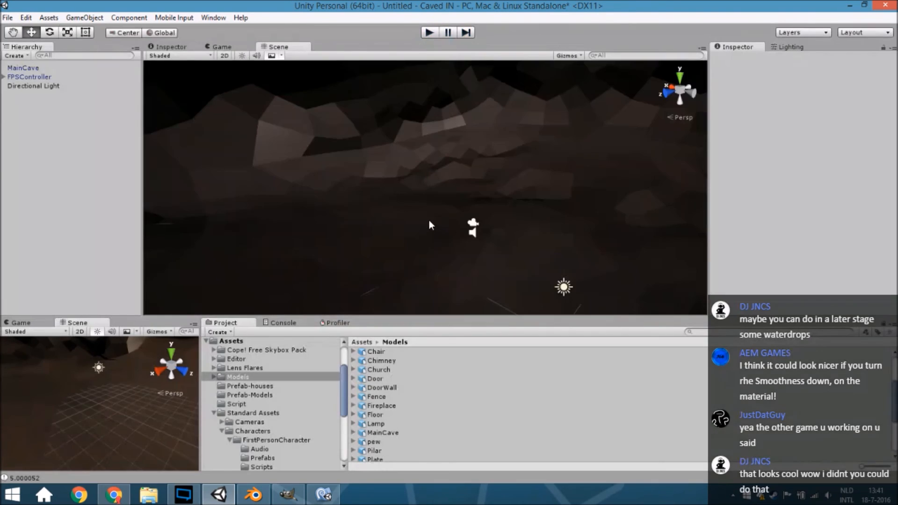
- Examine the cave surface up close in the Scene view and compare it with the texture in GIMP
scroll(418, 211, "up", 5)
right_click_drag(478, 183, 373, 248)
scroll(377, 252, "down", 3)
left_click(289, 495)
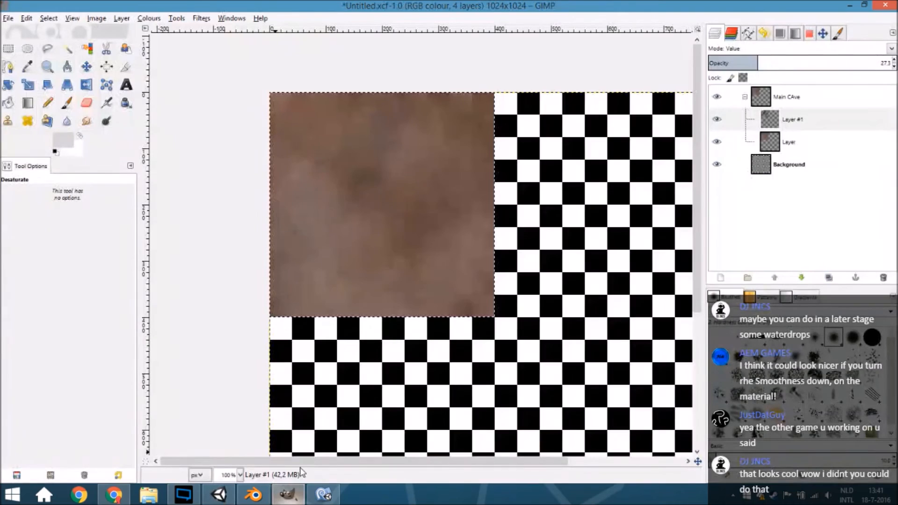
left_click(219, 495)
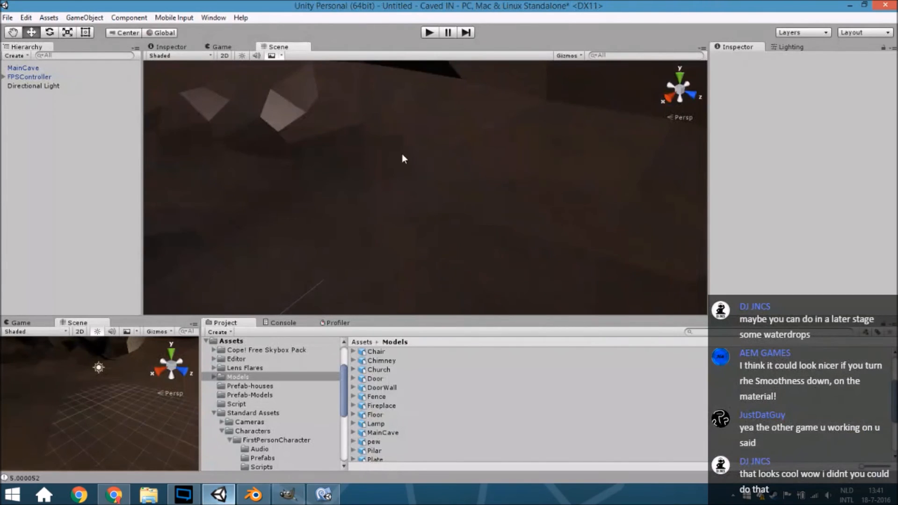
- Switch to Blender and select the whole Main Cave mesh in Edit Mode to display all its UVs
left_click(253, 495)
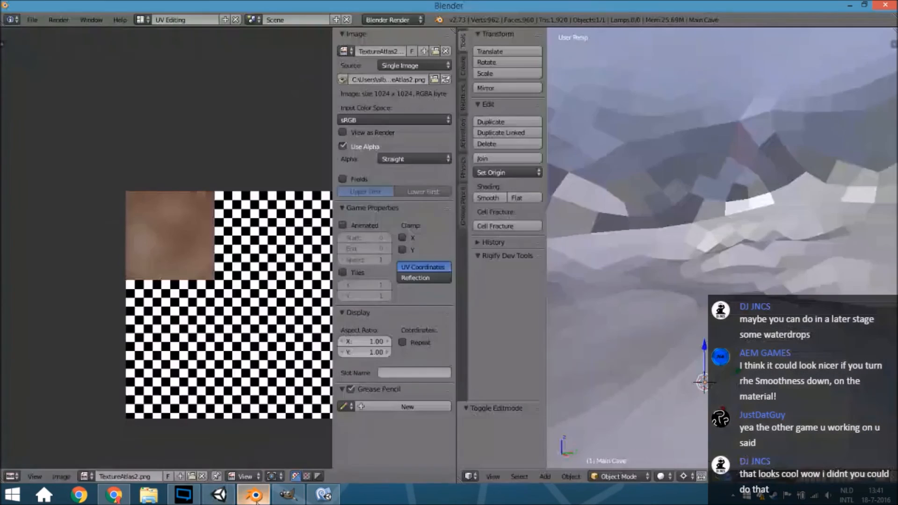
key("Tab")
scroll(172, 271, "up", 4)
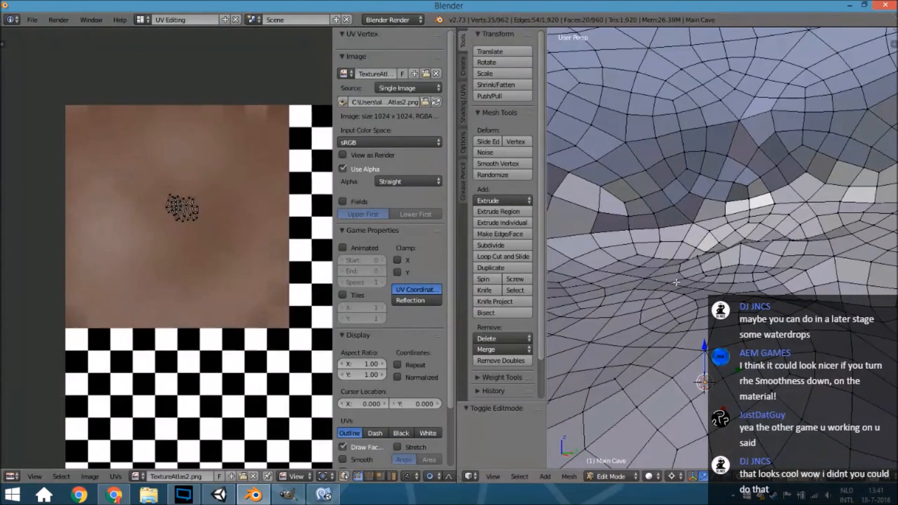
key("a")
- Move the stray UV vertex that protrudes past the left edge of the brown texture back onto the texture area
middle_click_drag(116, 213, 200, 241)
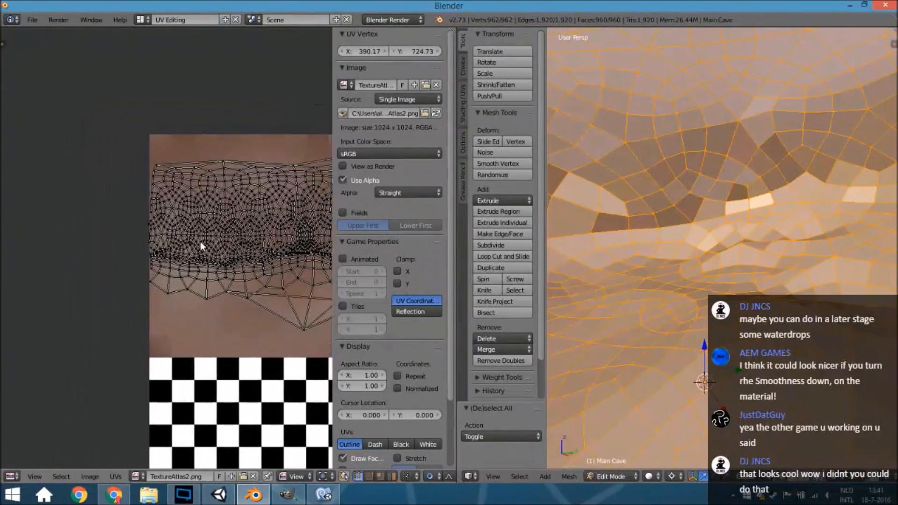
scroll(200, 241, "up", 5)
key("g")
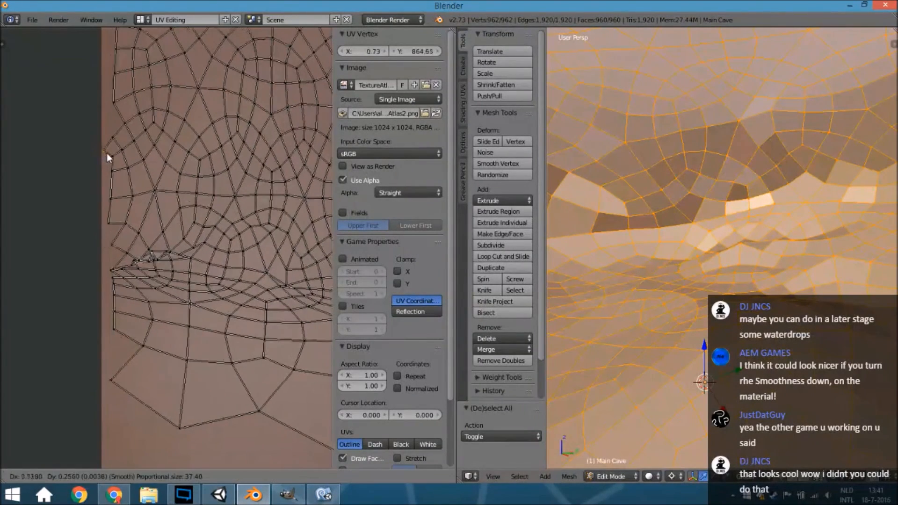
right_click(108, 153)
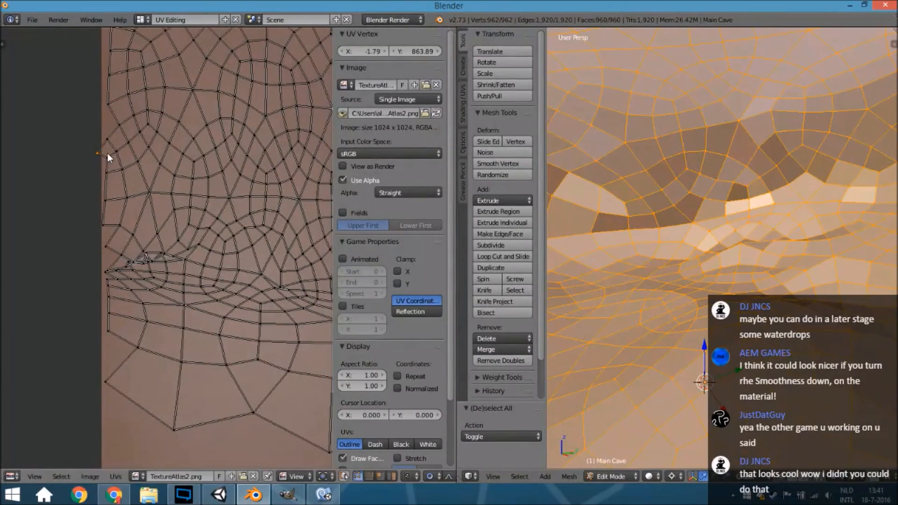
key("g")
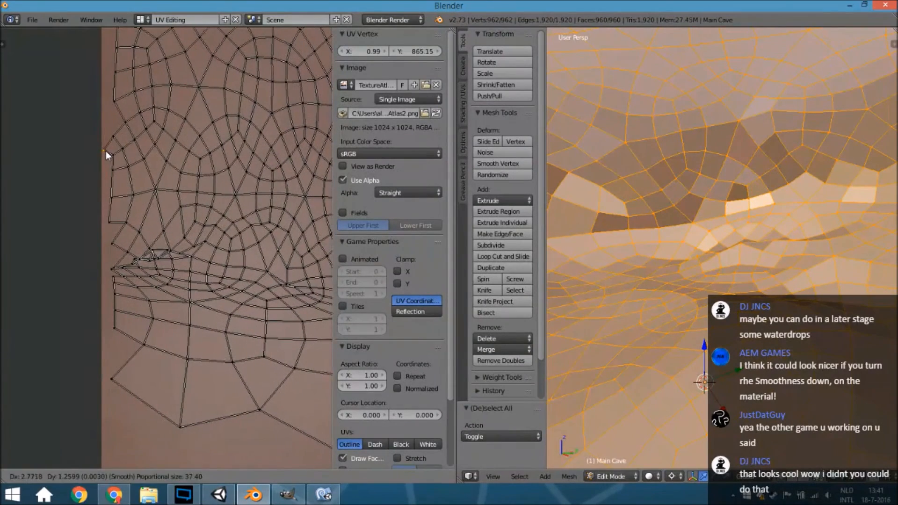
right_click(106, 152)
key("g")
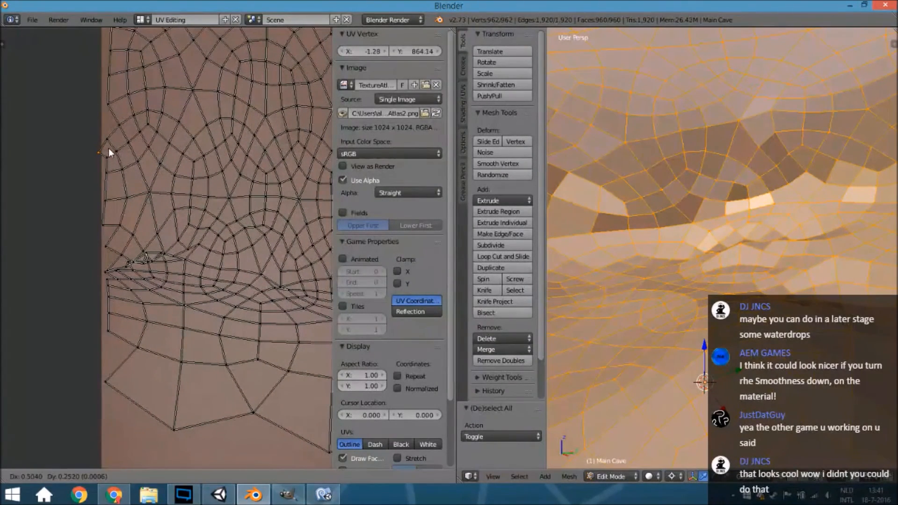
left_click(110, 146)
- Return the Main Cave to Object Mode and export it as FBX over MainCave.fbx in the Caved IN Models folder
key("Tab")
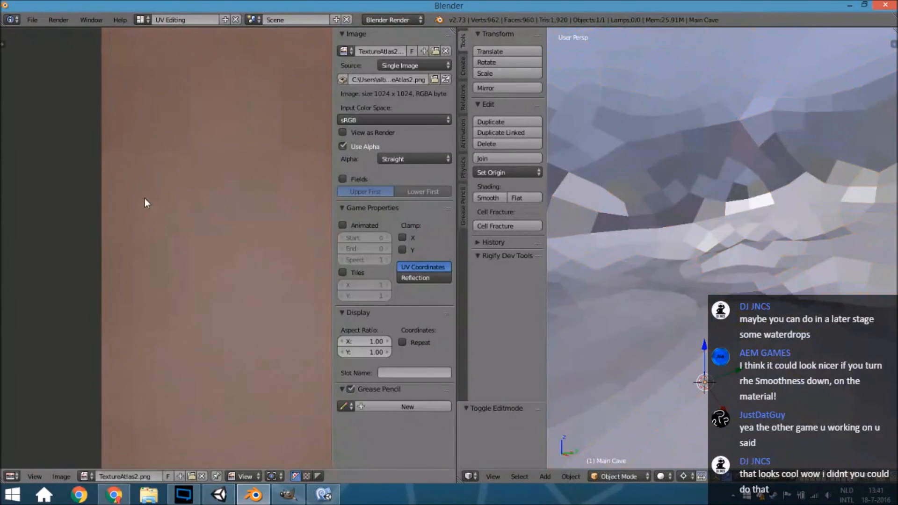
scroll(196, 229, "down", 4)
scroll(196, 229, "down", 3)
left_click(31, 20)
mouse_move(95, 225)
left_click(197, 279)
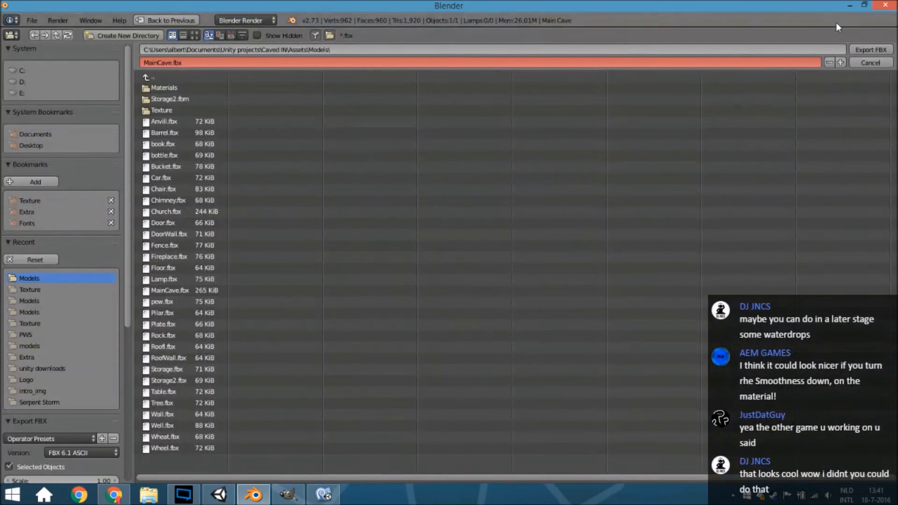
left_click(871, 49)
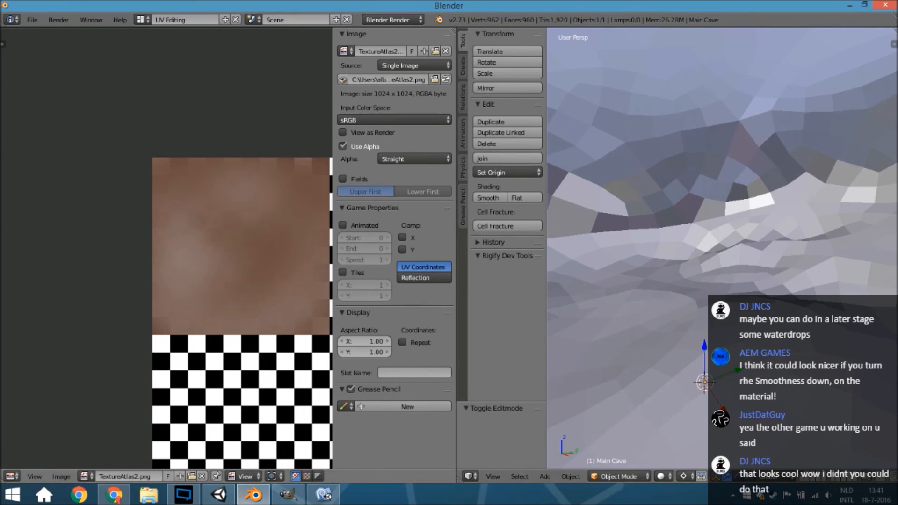
- Switch to Unity, inspect the re-exported cave's interior in the Scene view, and compare it with the texture in GIMP
left_click(219, 494)
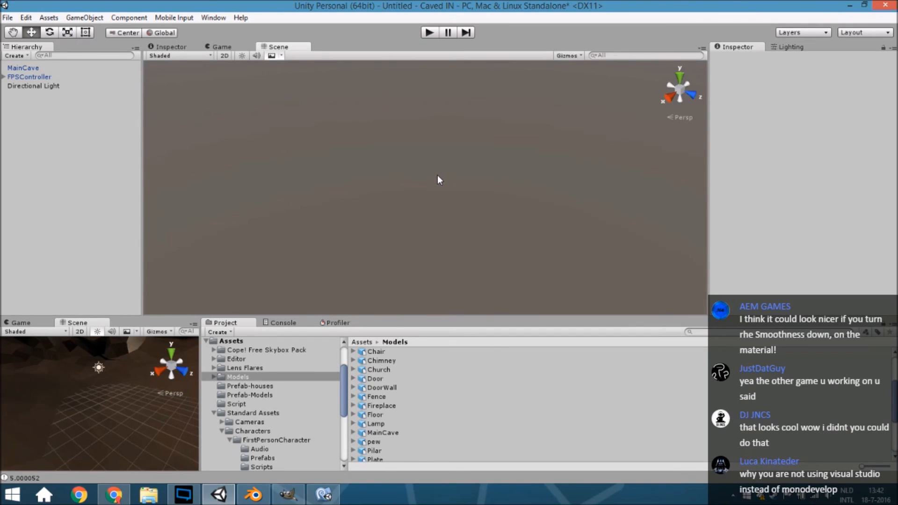
right_click_drag(437, 175, 447, 147)
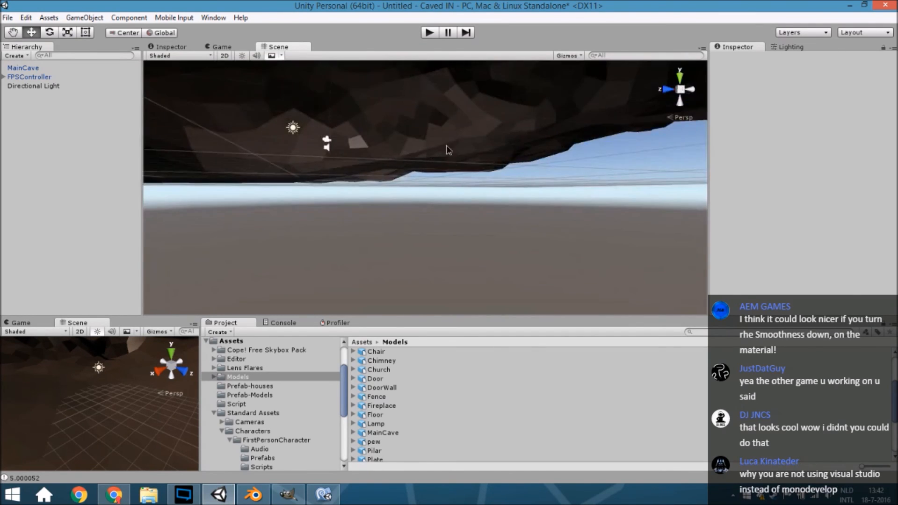
middle_click_drag(447, 147, 506, 287)
right_click_drag(507, 291, 459, 235)
middle_click_drag(458, 231, 504, 206)
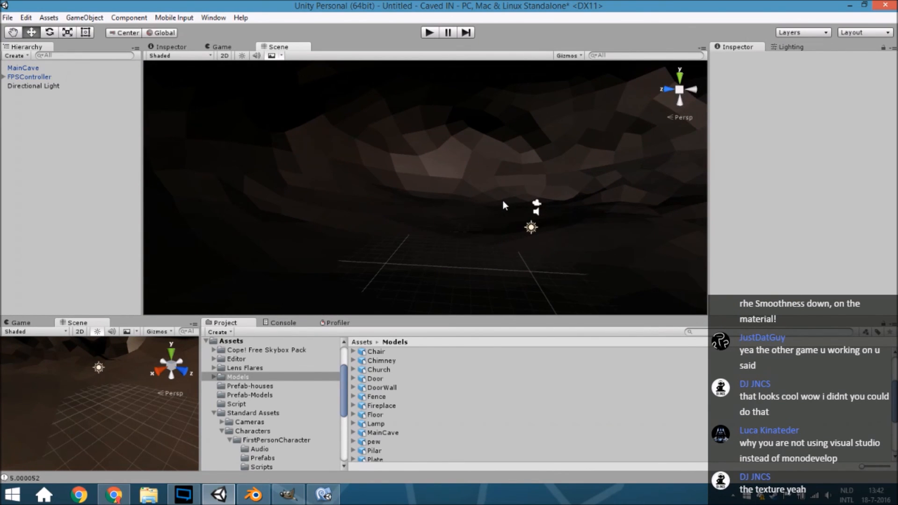
right_click_drag(504, 201, 489, 180)
middle_click_drag(490, 180, 510, 187)
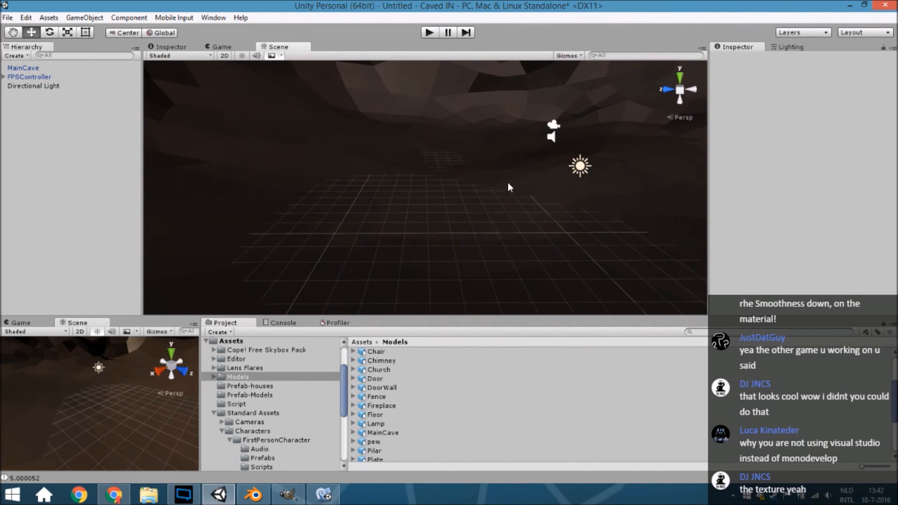
left_click(288, 495)
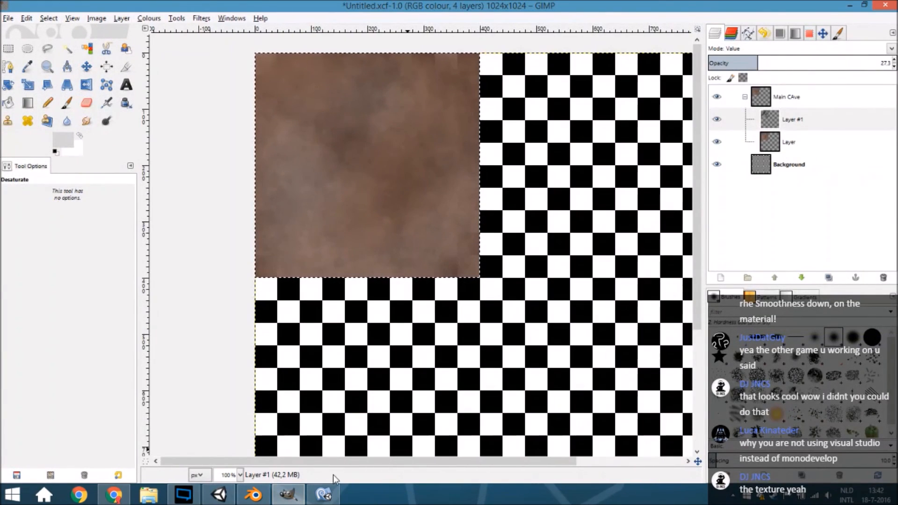
- Return to Unity, run the game to check how the cave walls and floor look, then stop it
left_click(219, 494)
right_click_drag(341, 301, 492, 206)
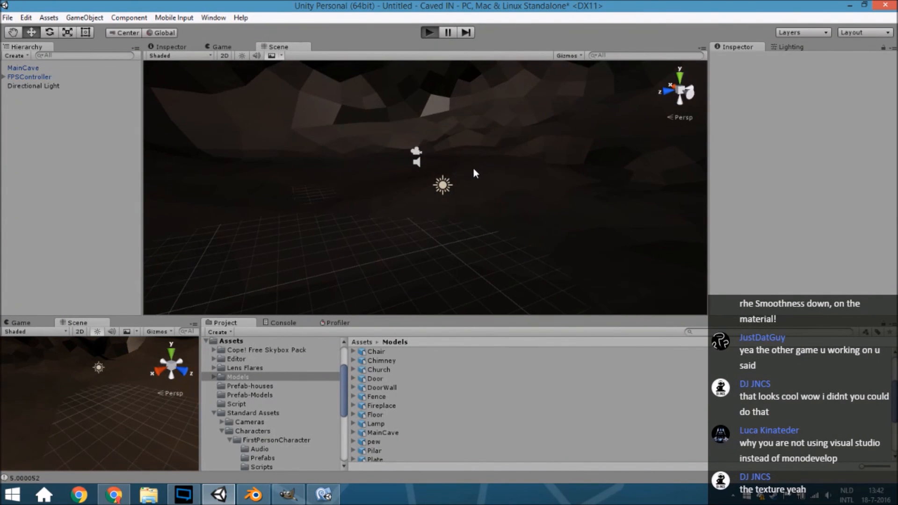
key("ctrl+p")
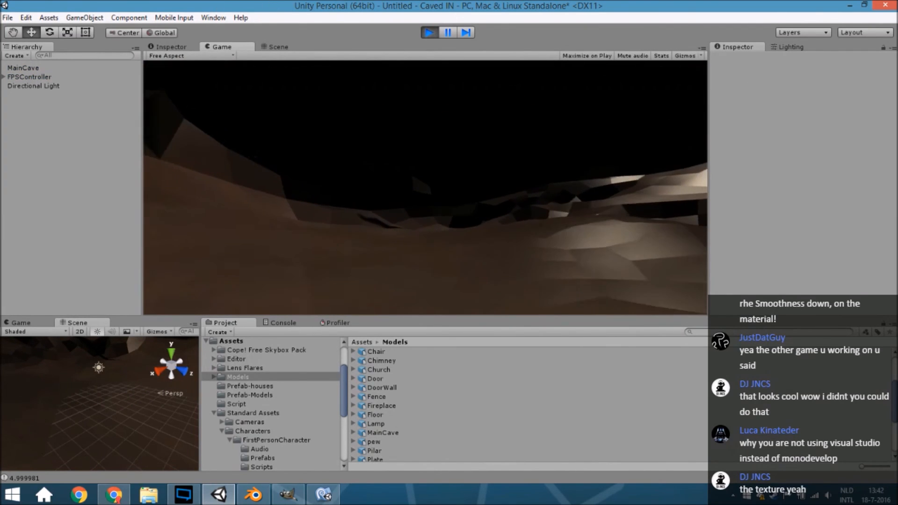
left_click(424, 32)
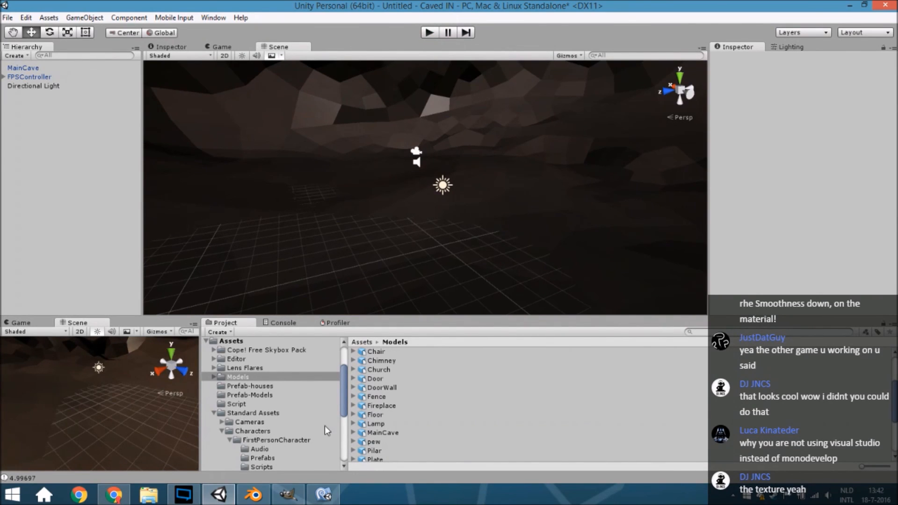
- Switch to Blender and start saving the project, choosing the Caved IN\Assets\Models folder as the location
left_click(255, 495)
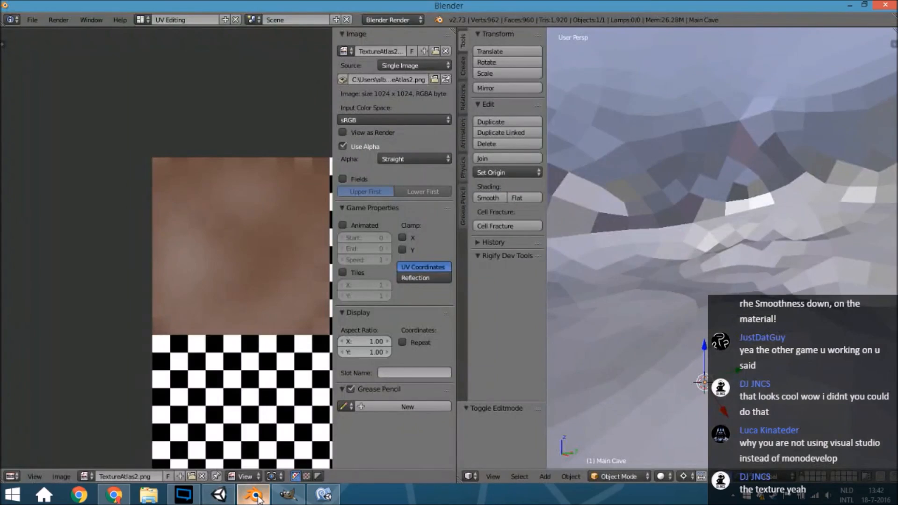
key("ctrl+s")
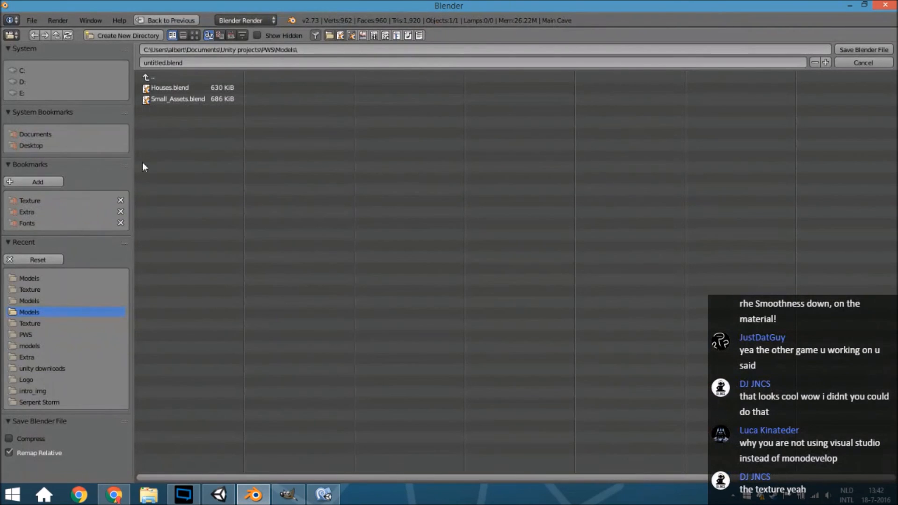
left_click(72, 278)
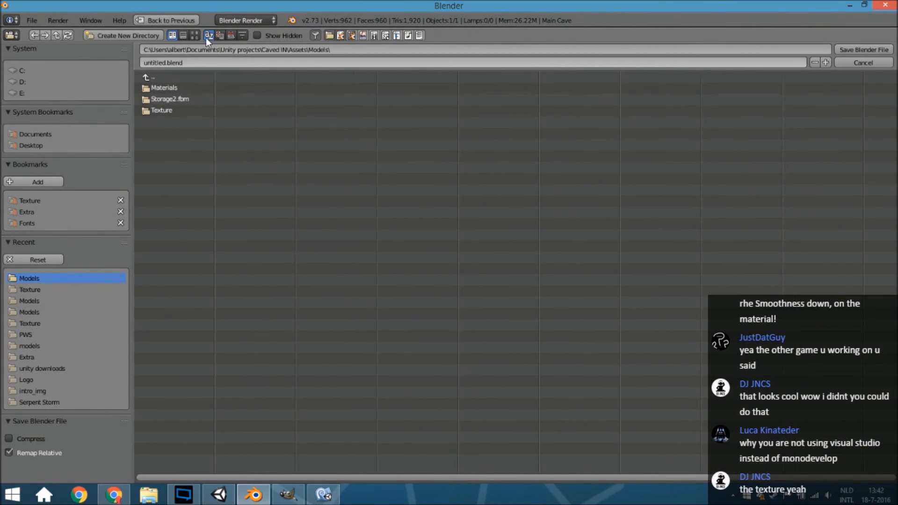